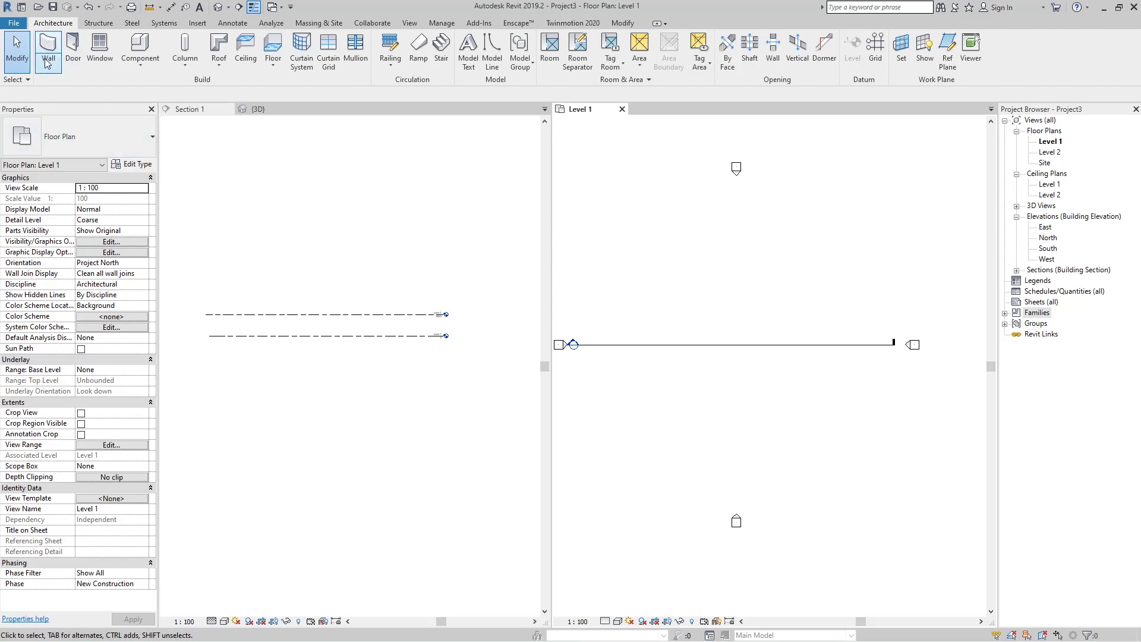
Step: Start a new Generic Floor - 400mm on Level 1 with the Floor tool
click(273, 47)
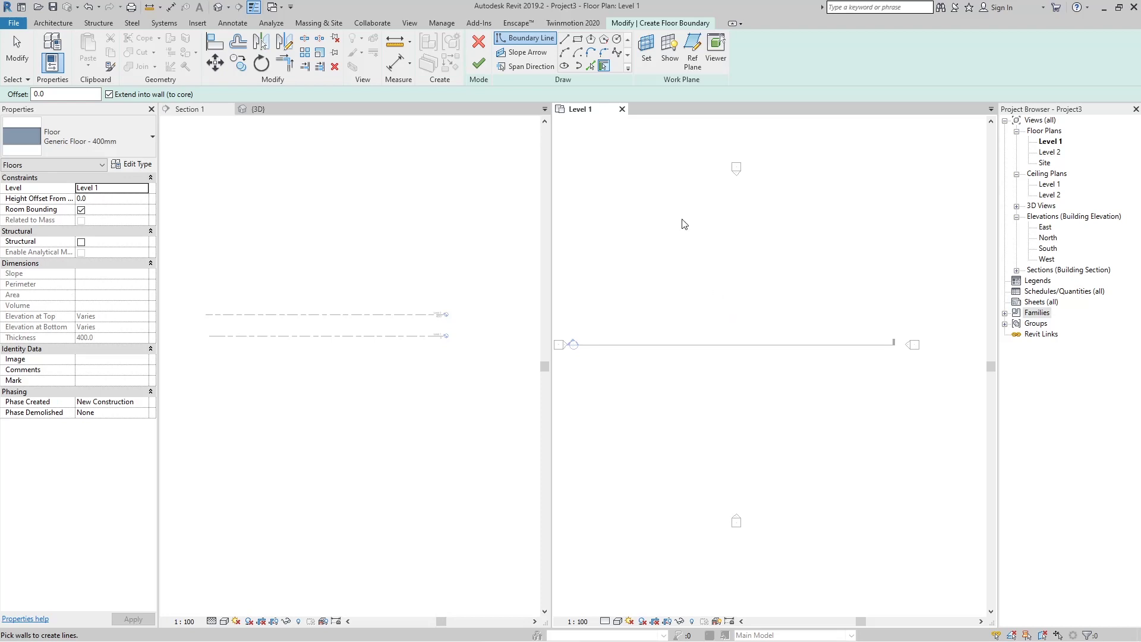
Step: Sketch a rectangular floor boundary with the Rectangle tool
click(577, 39)
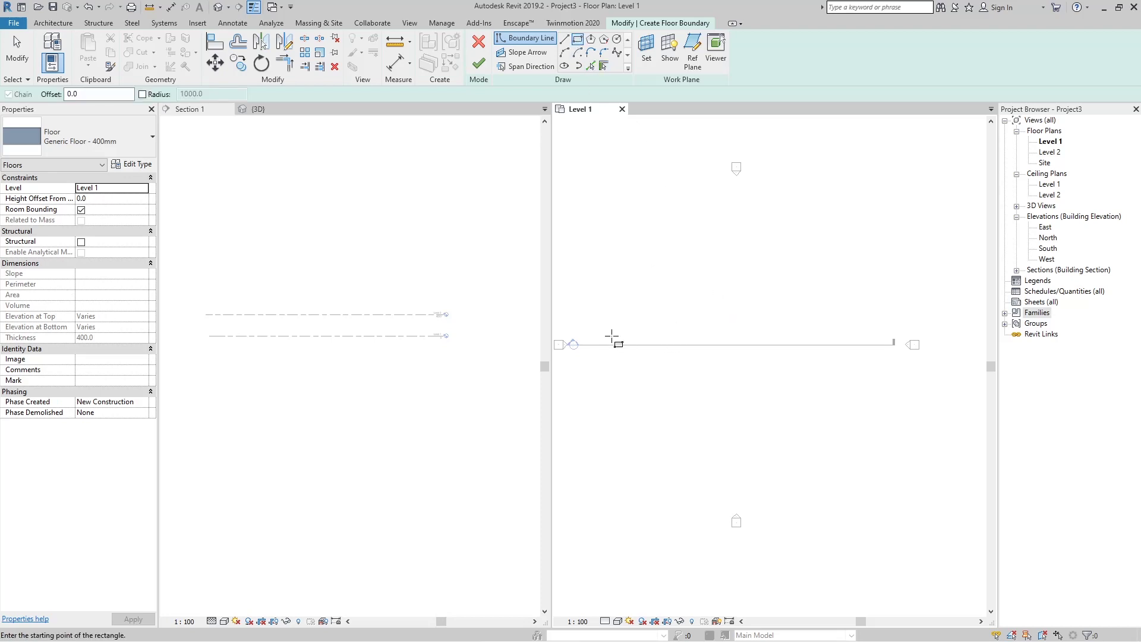
click(579, 309)
click(760, 371)
key(Escape)
key(Escape)
scroll(640, 354, up, 2)
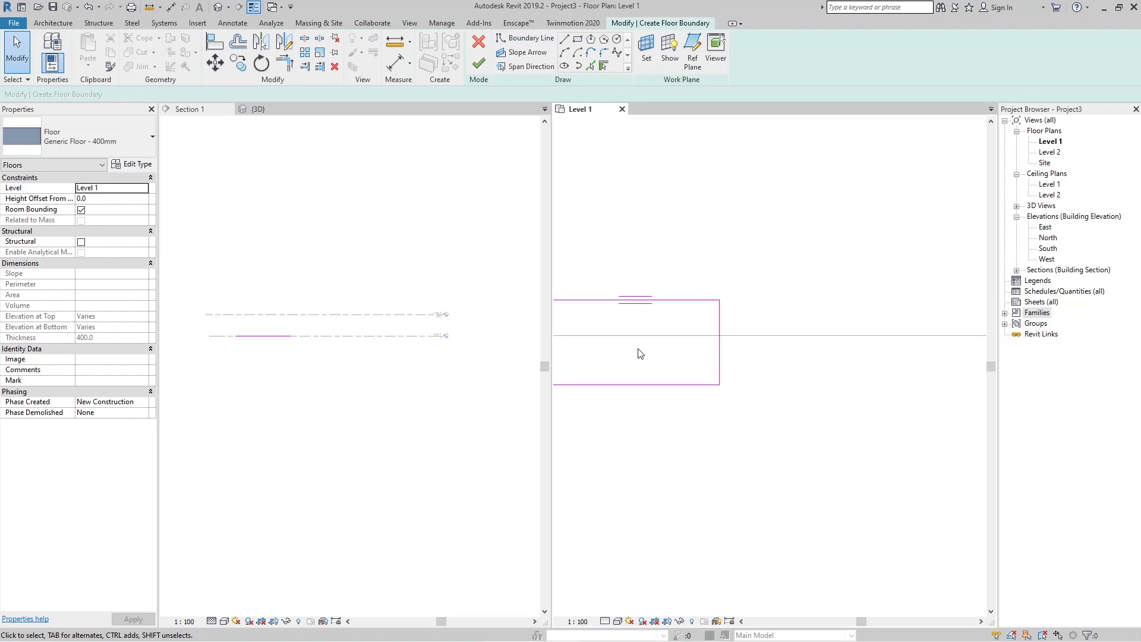
middle_drag(640, 353, 721, 365)
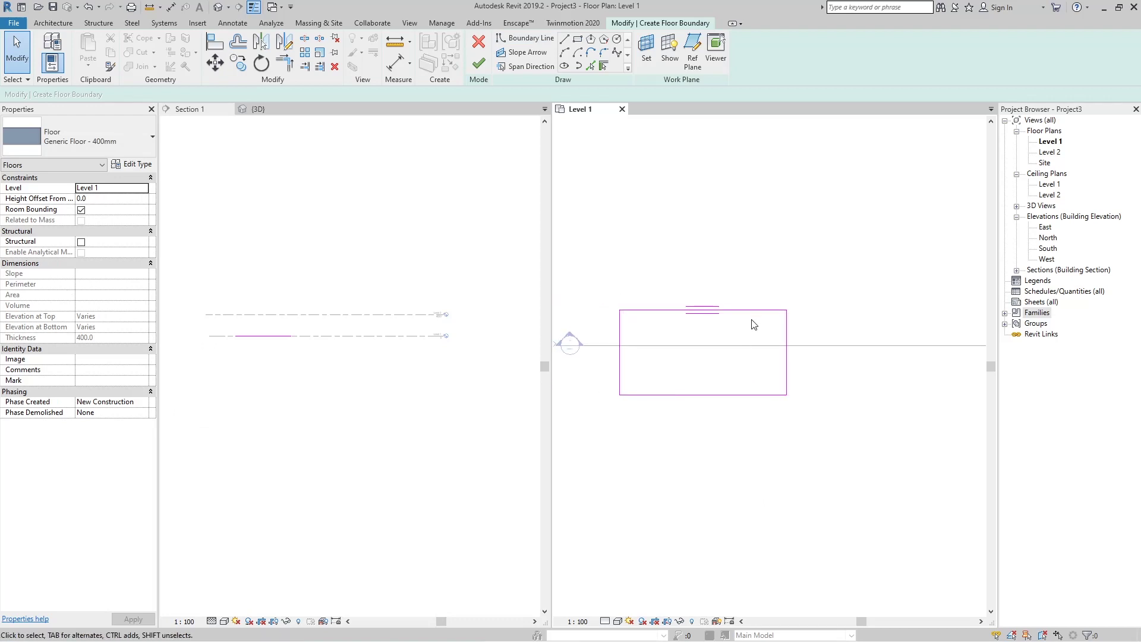
Step: Remove the rectangle's right edge and attempt to finish the now-open sketch
click(787, 336)
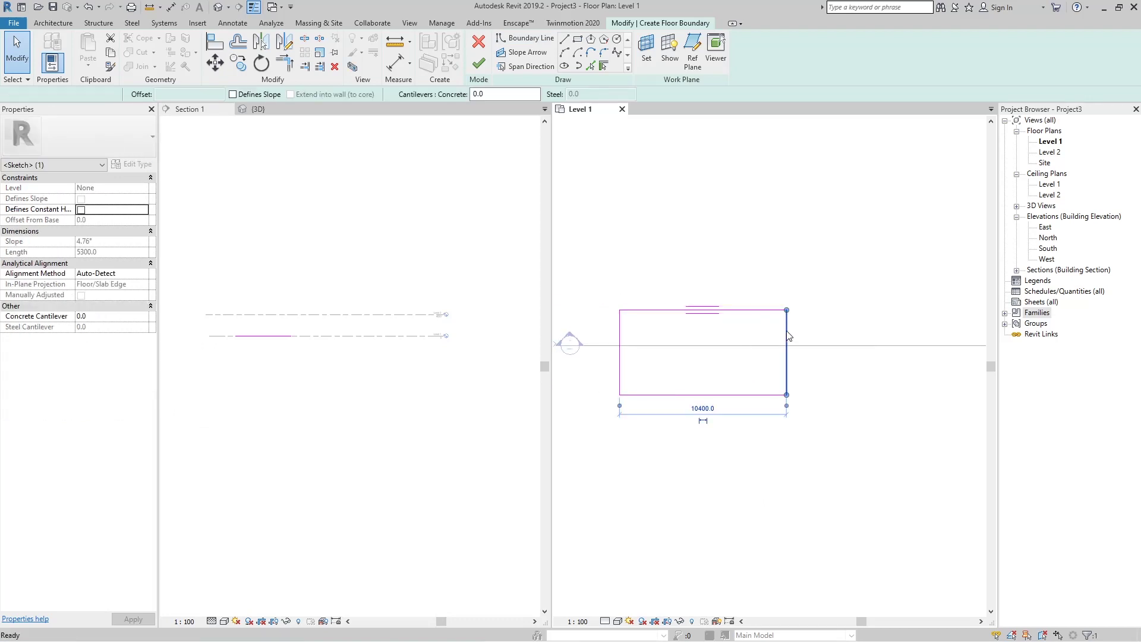
key(Escape)
scroll(757, 351, up, 1)
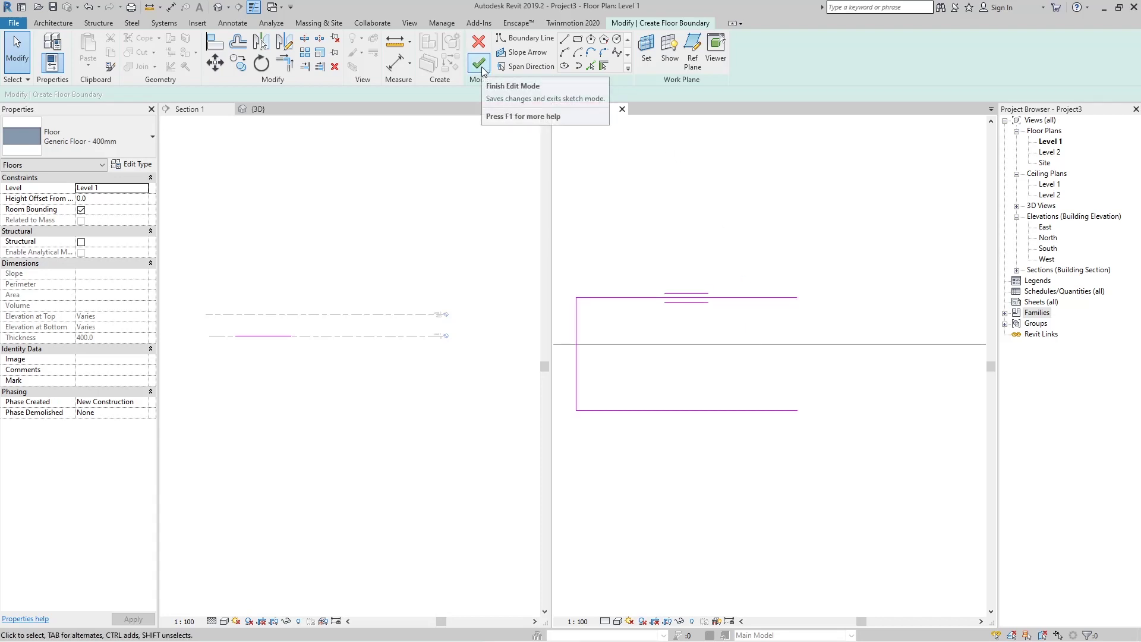
click(479, 63)
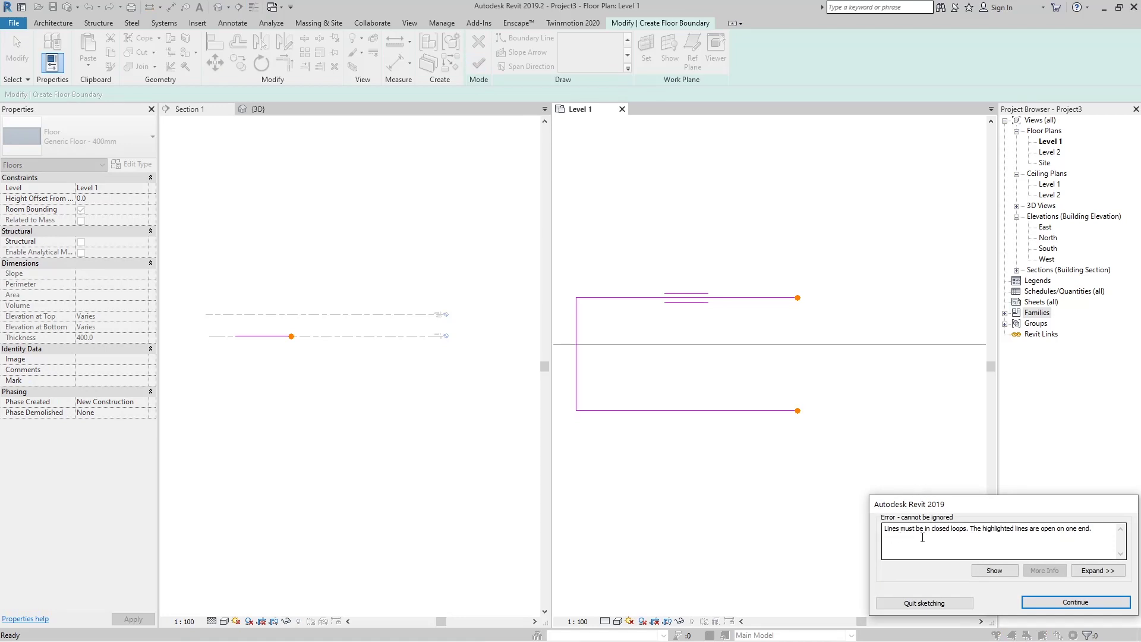
Step: Continue past the error and draw a line from top-right to bottom-right closing the rectangle
click(1064, 601)
click(564, 42)
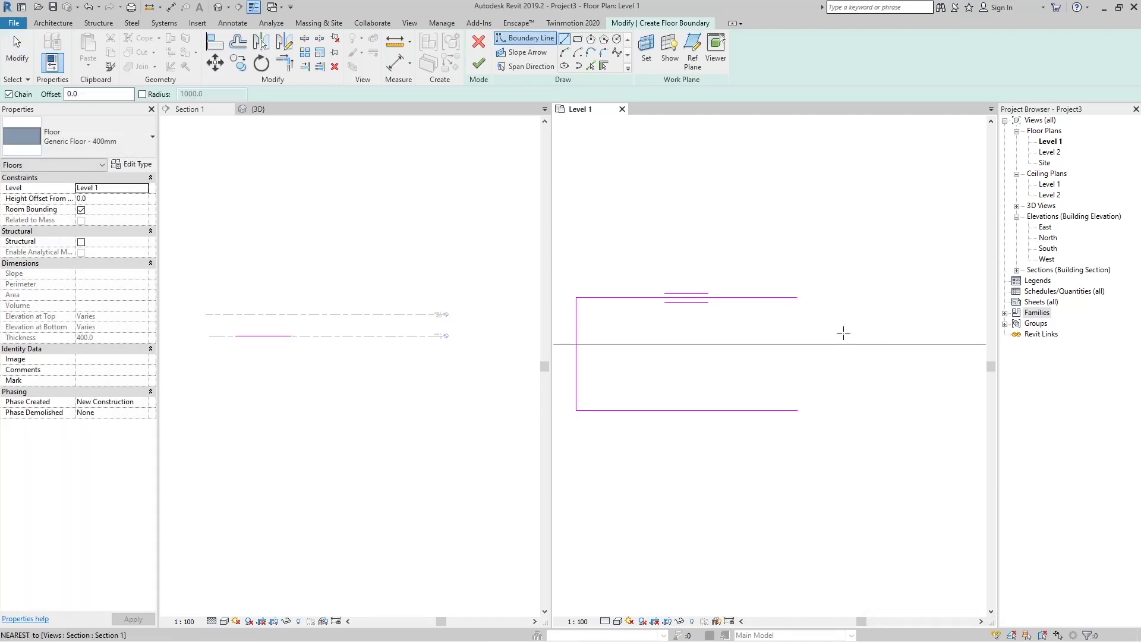
click(797, 297)
click(797, 410)
key(Escape)
key(Escape)
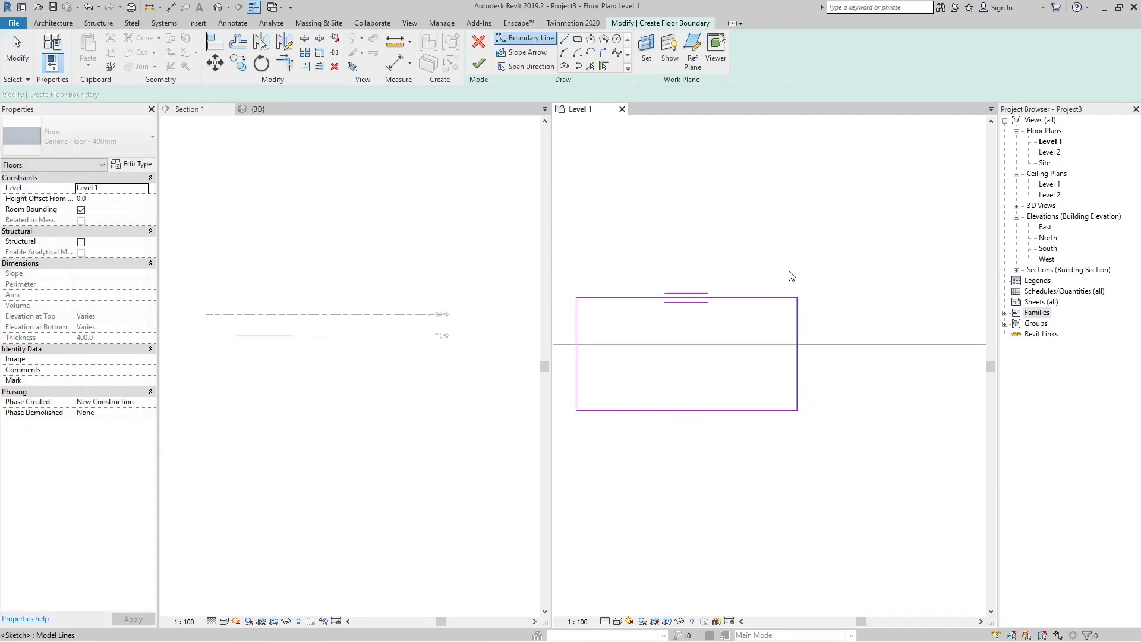
key(z)
key(f)
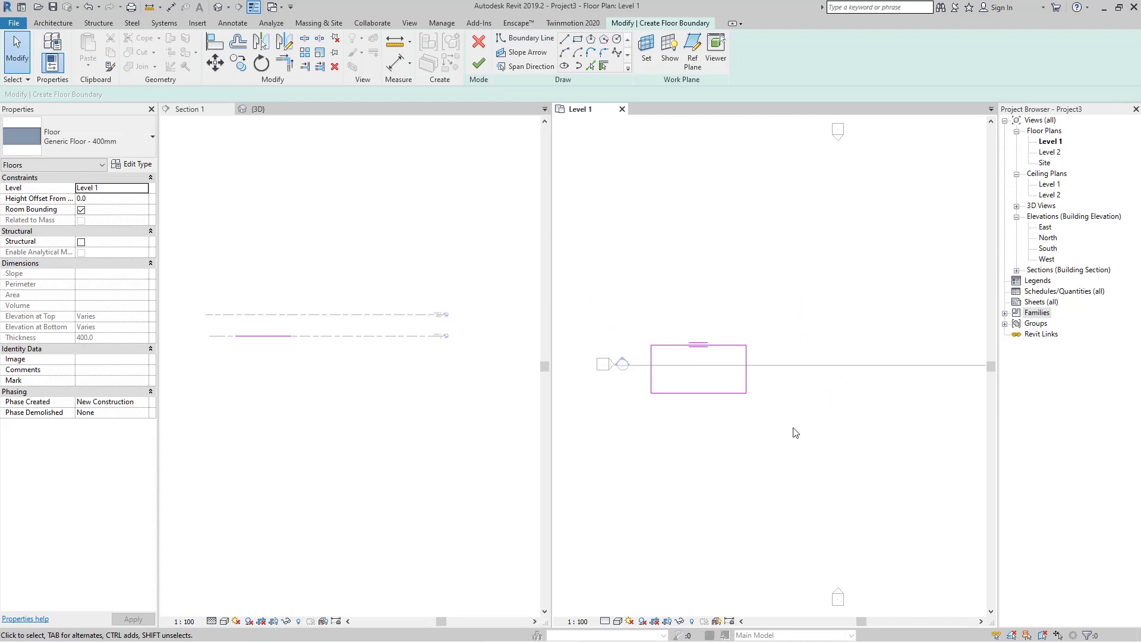
scroll(743, 414, up, 3)
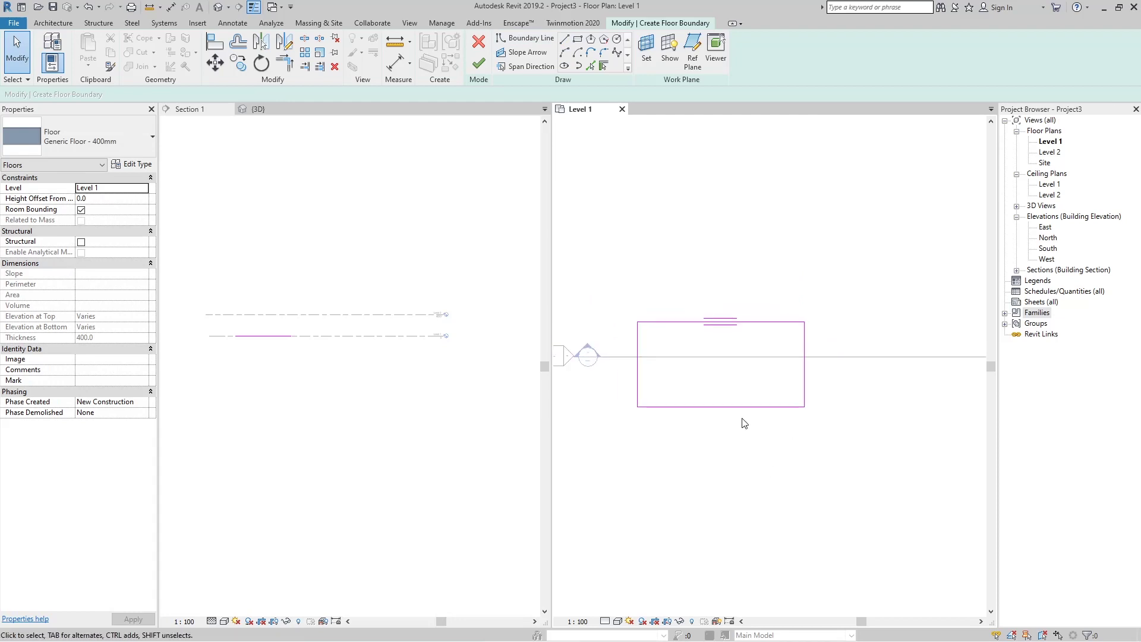
scroll(744, 423, up, 2)
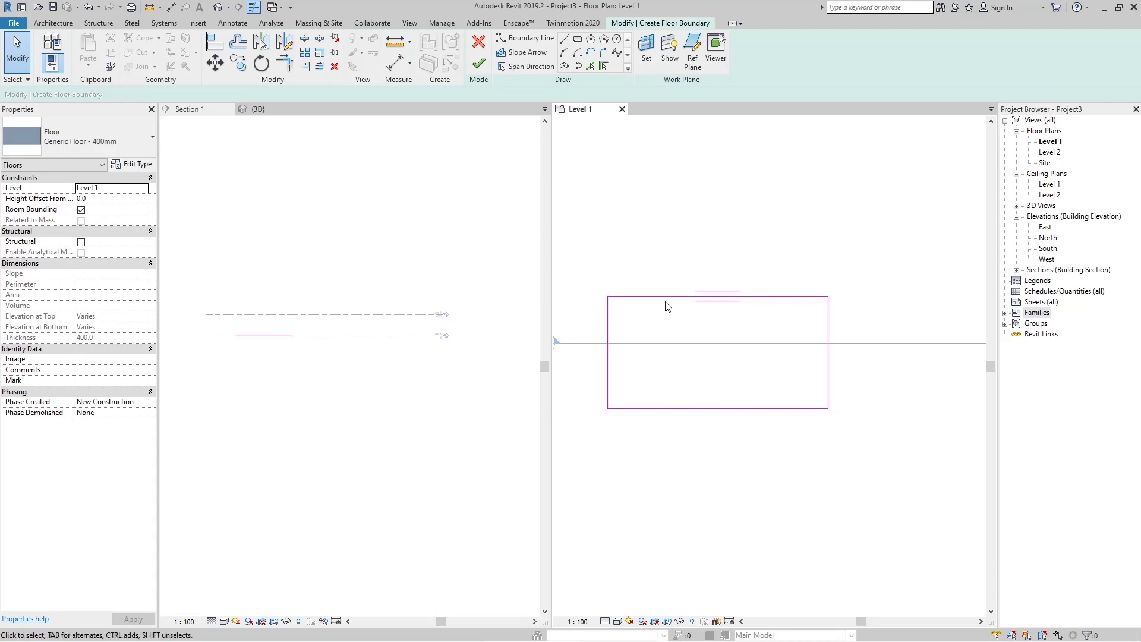
click(608, 323)
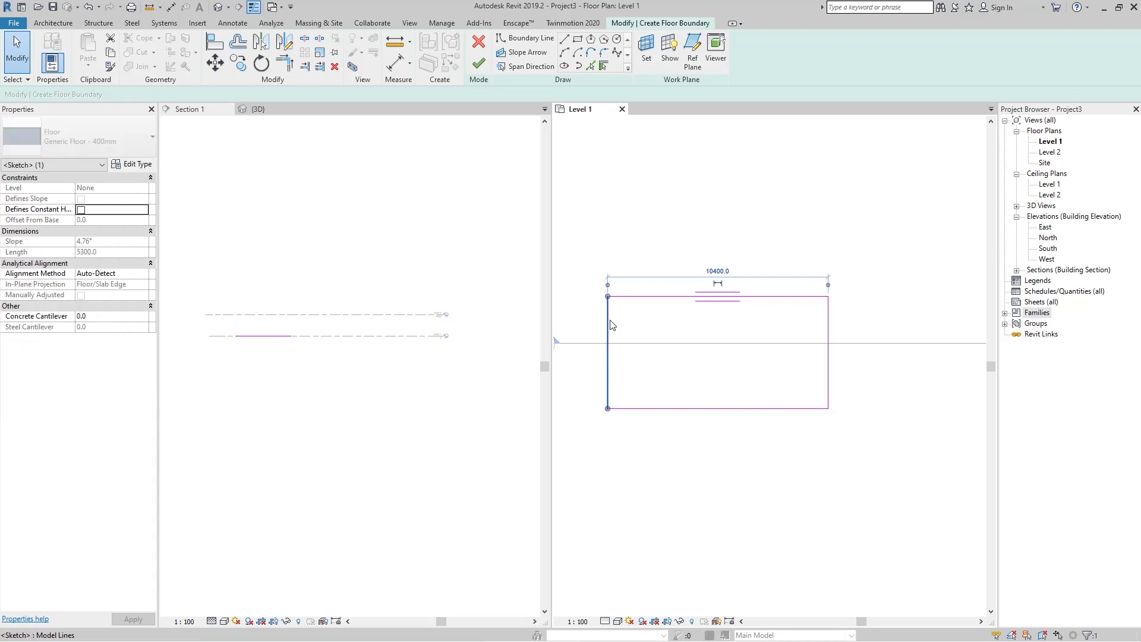
key(Escape)
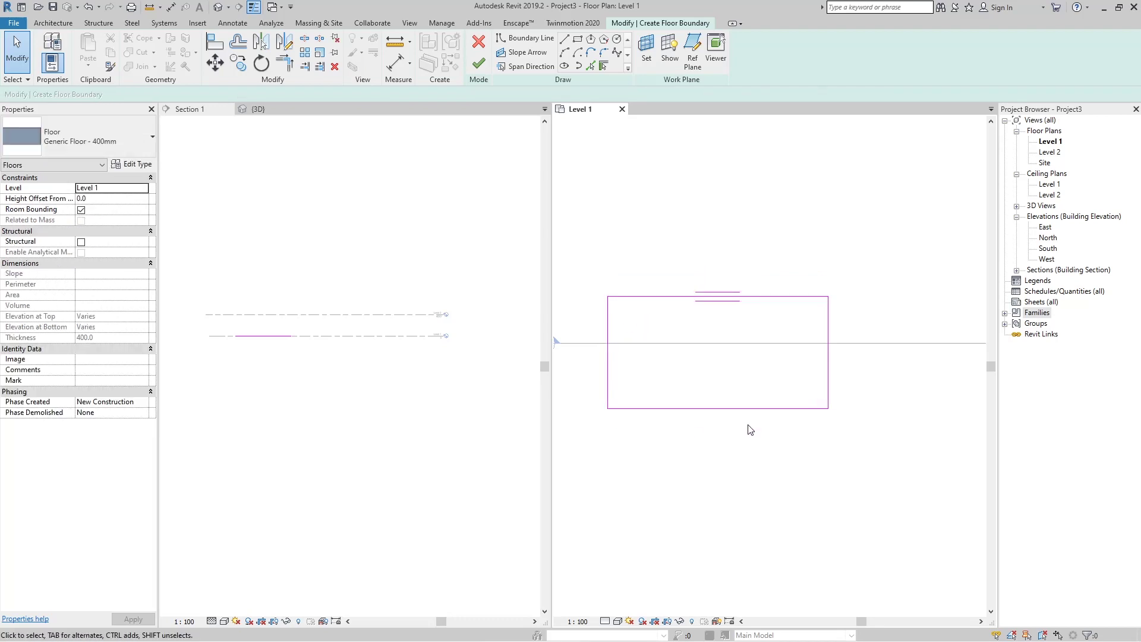
middle_drag(873, 304, 904, 330)
scroll(853, 378, up, 1)
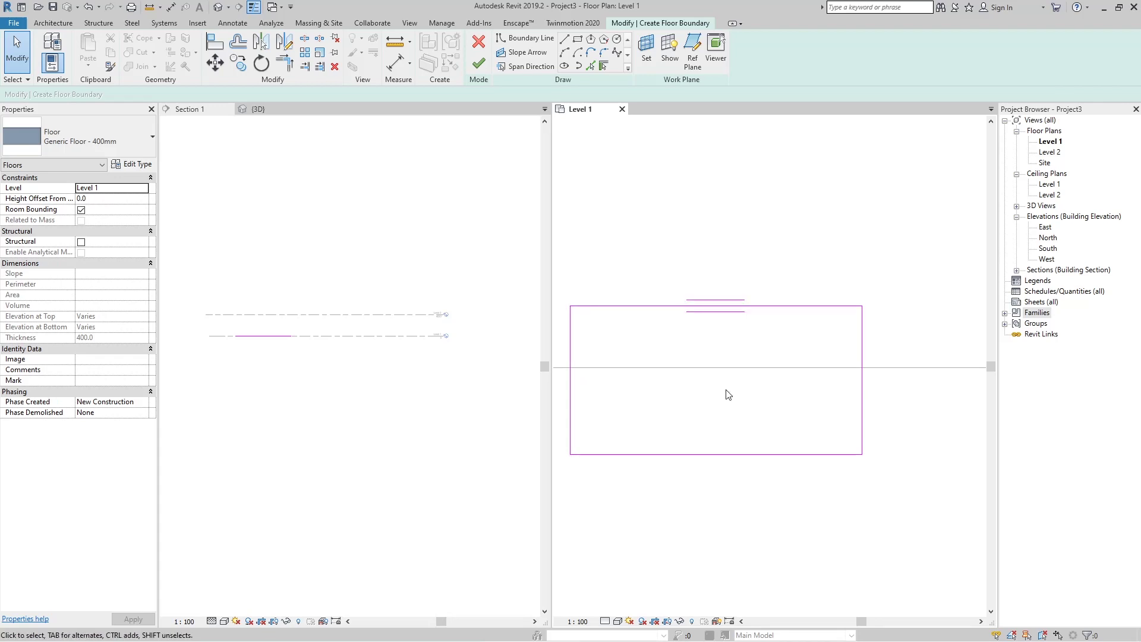
scroll(828, 333, down, 1)
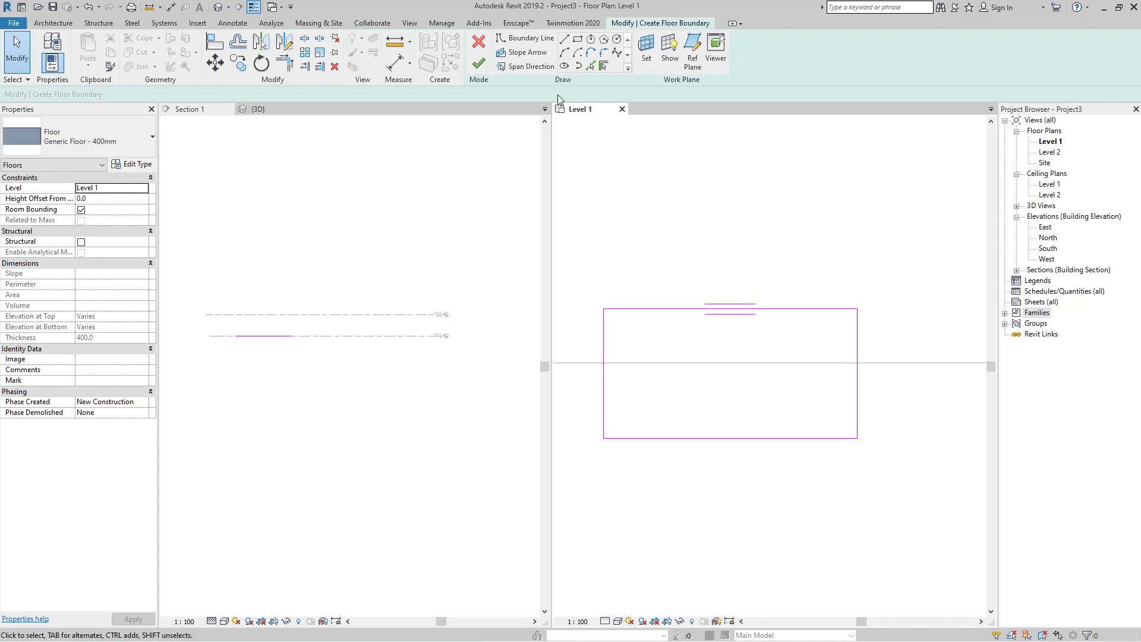
Step: Set the floor's span direction along the rectangle's right sketch line
click(523, 67)
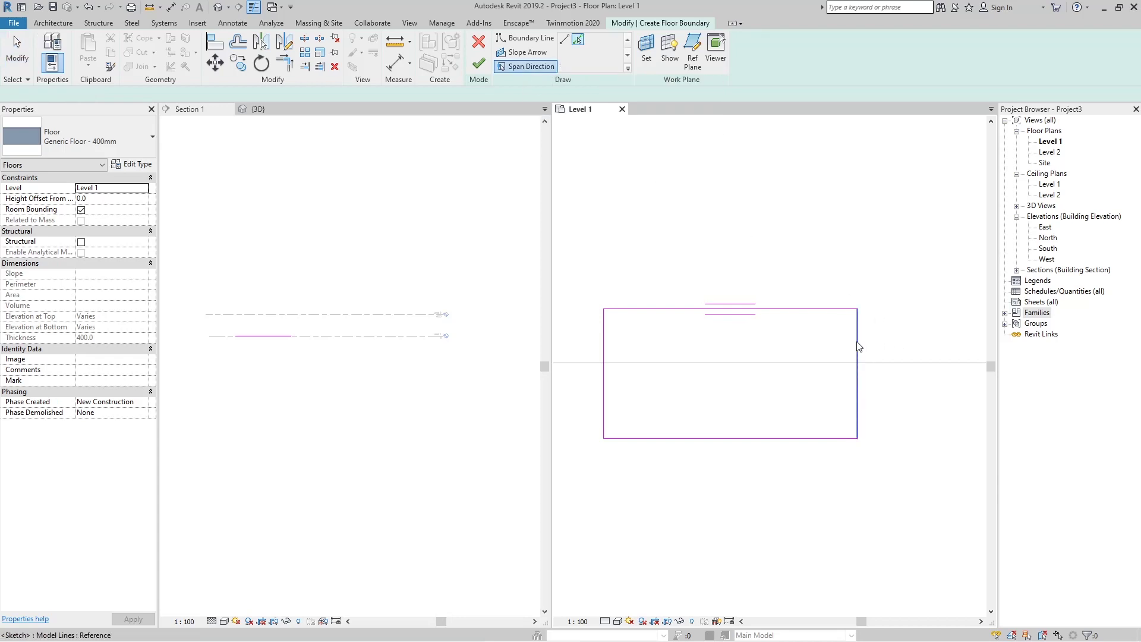
click(857, 359)
scroll(719, 331, down, 3)
key(Escape)
scroll(802, 330, up, 2)
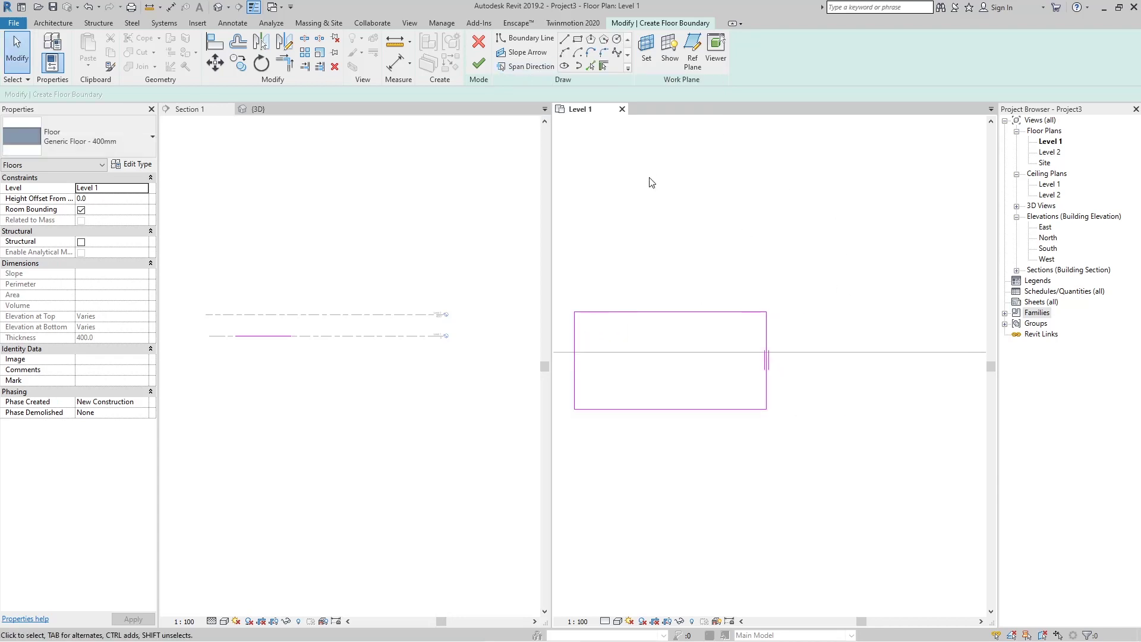
scroll(878, 394, down, 2)
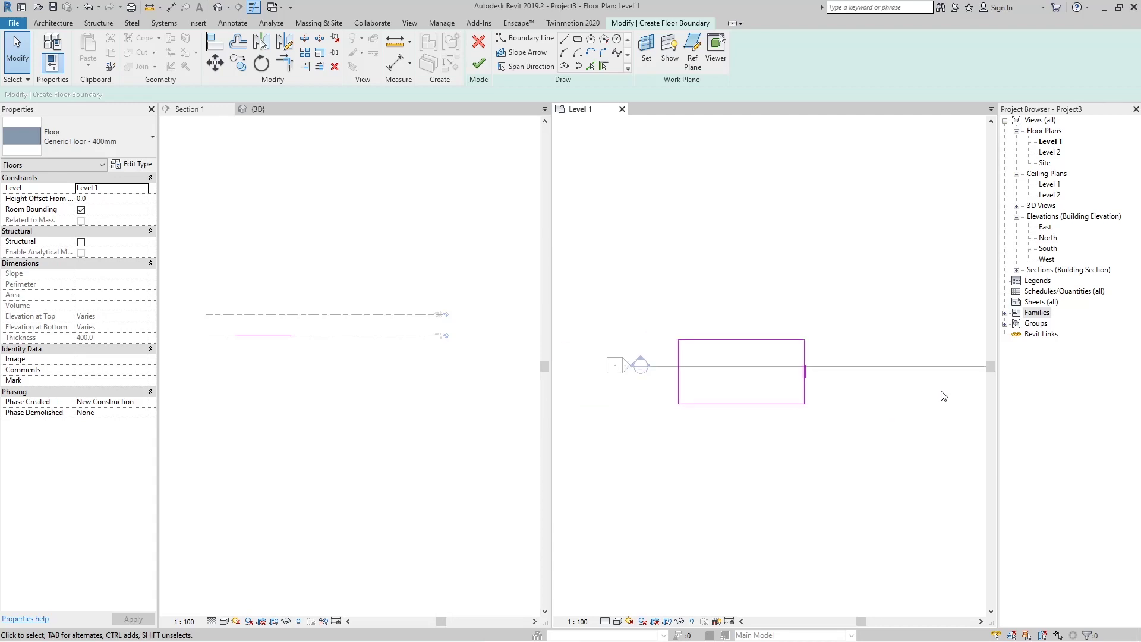
scroll(817, 370, up, 1)
Step: Draw a 45° corner line and a new top edge segment from the left edge's top
key(l)
key(i)
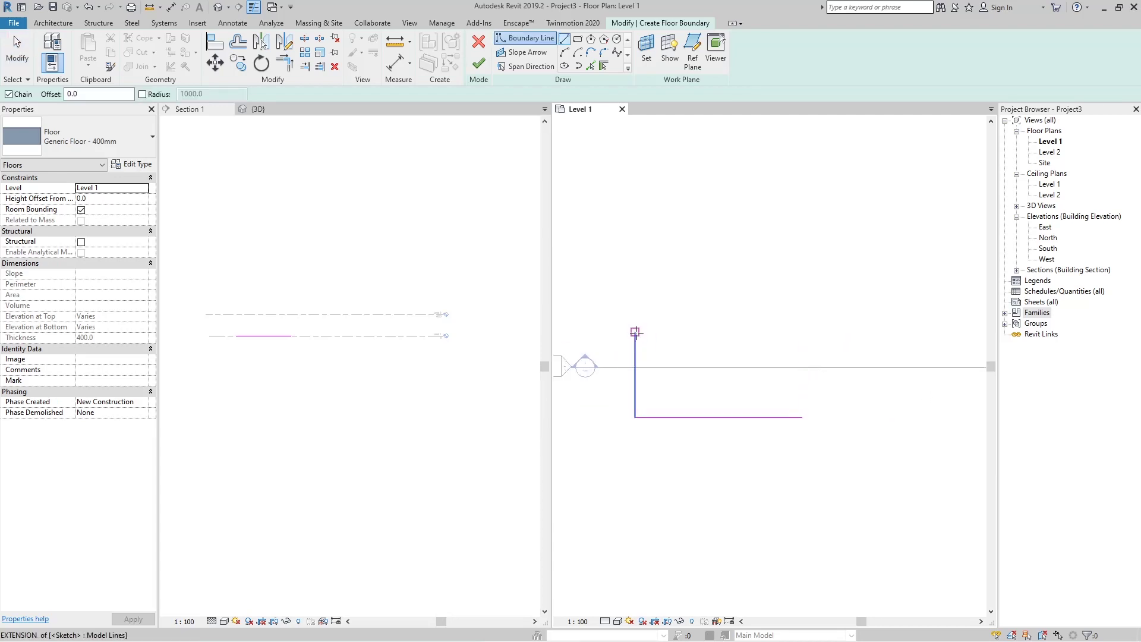
click(635, 332)
click(691, 272)
click(789, 266)
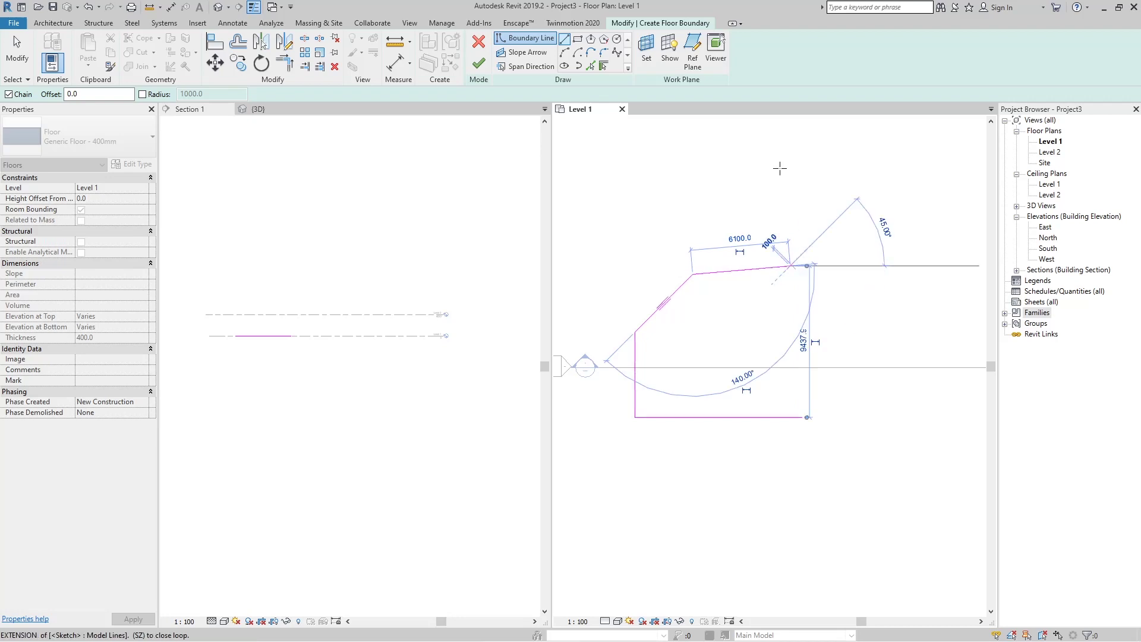
Step: Add a 4800-radius circle at the top edge's end and a right edge reaching it
click(616, 40)
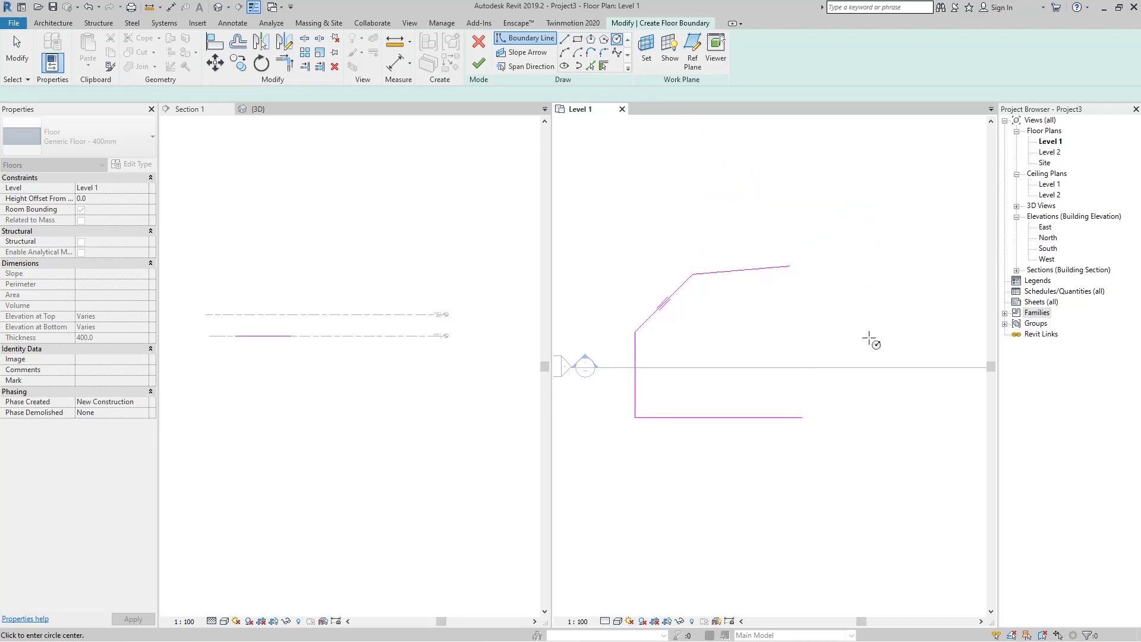
click(789, 266)
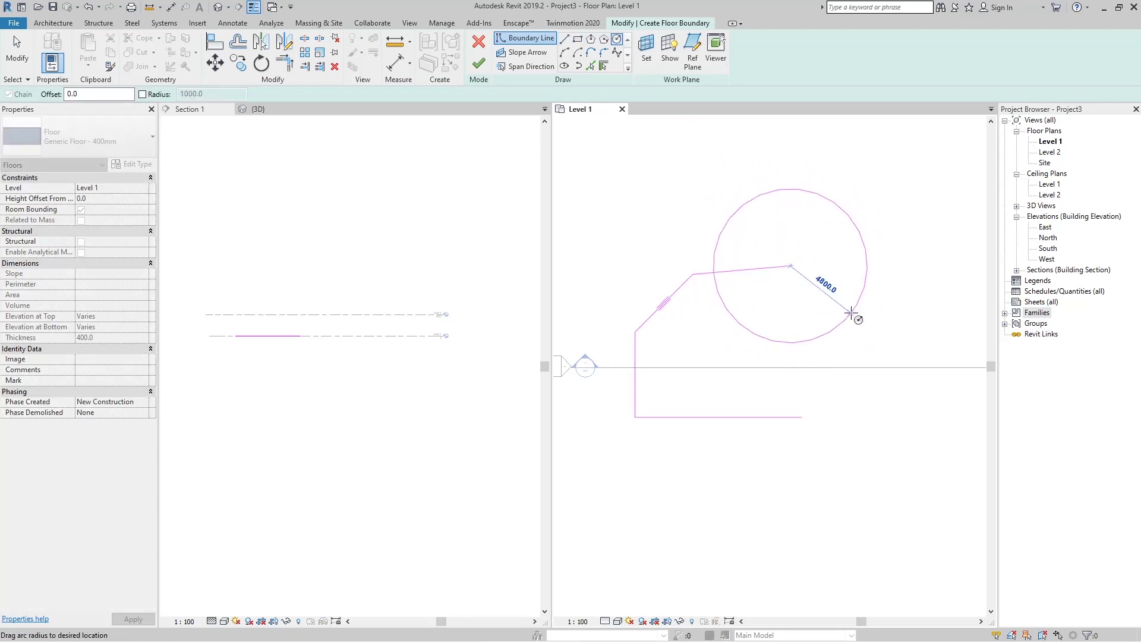
click(856, 305)
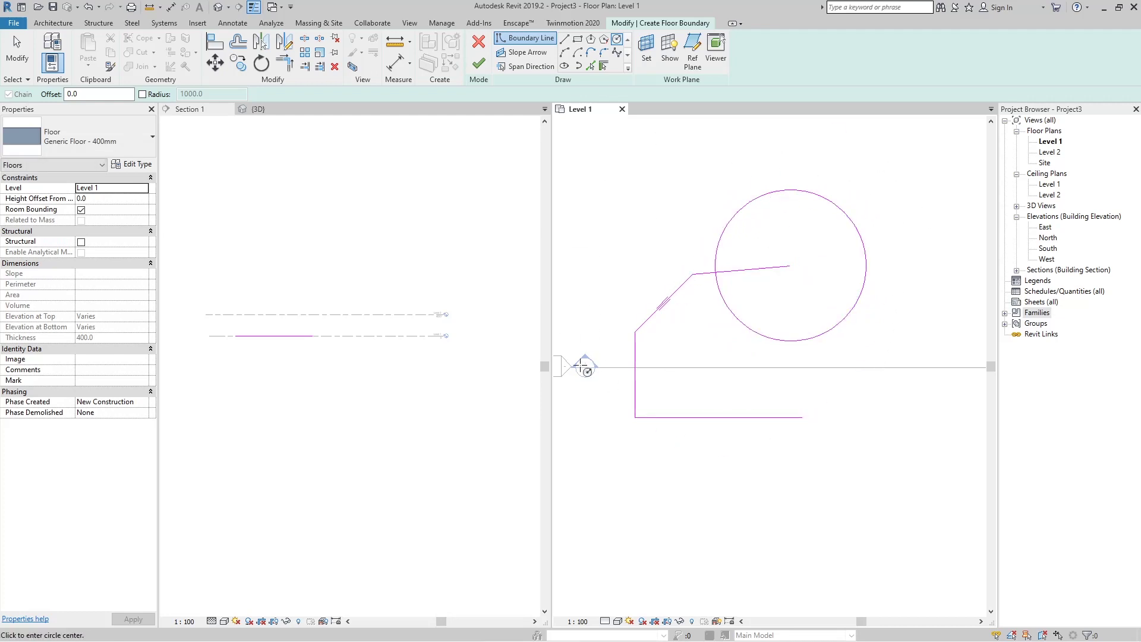
click(564, 39)
click(802, 417)
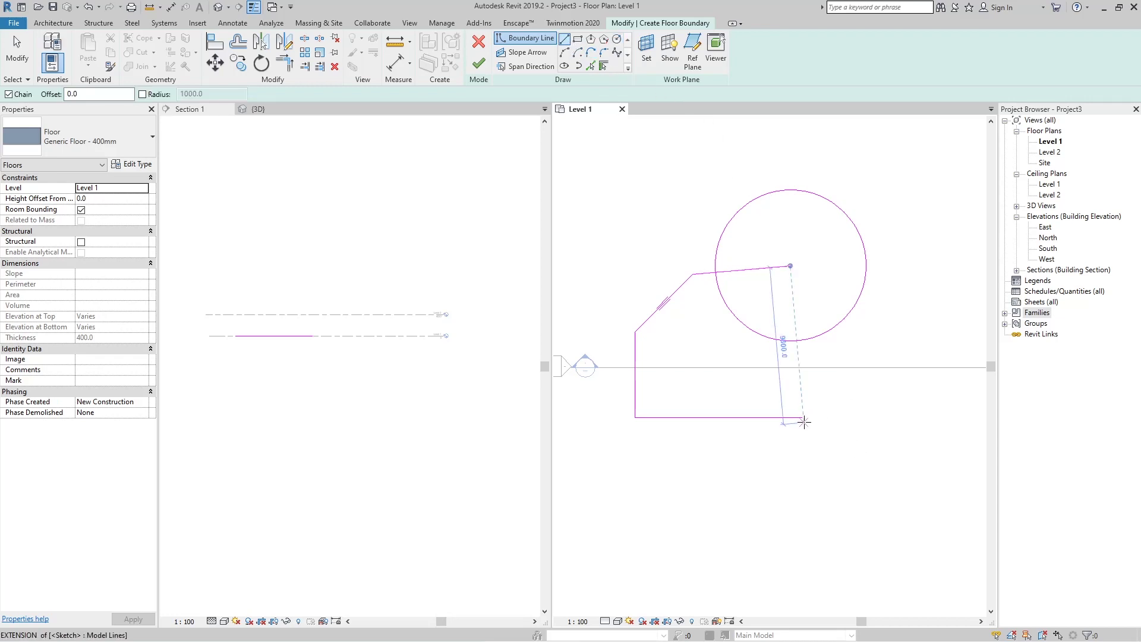
click(802, 341)
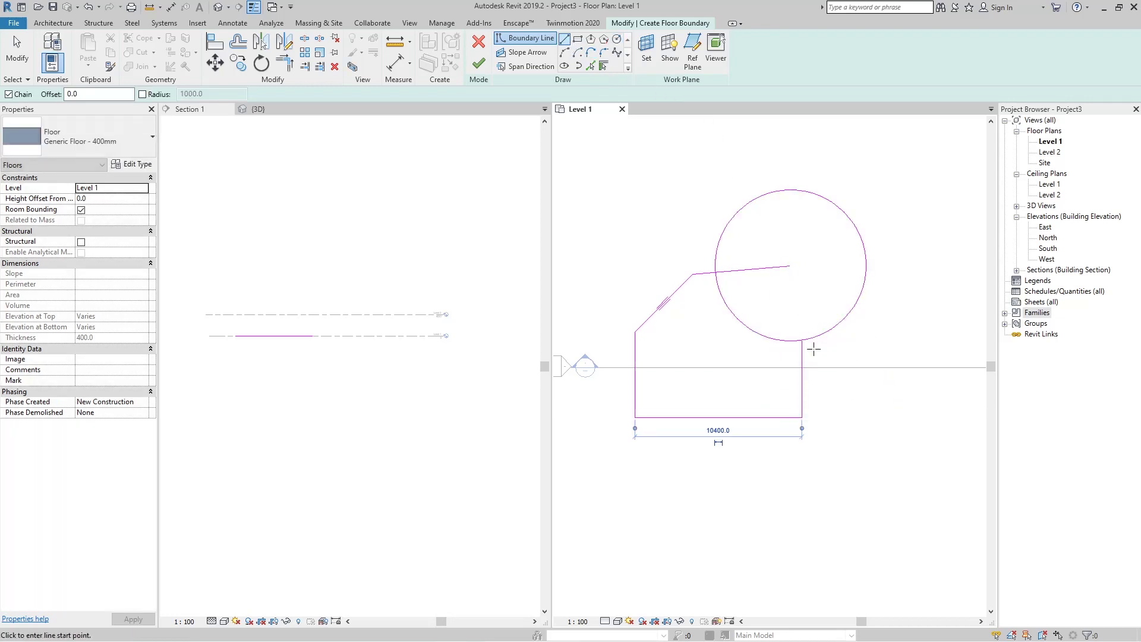
click(305, 39)
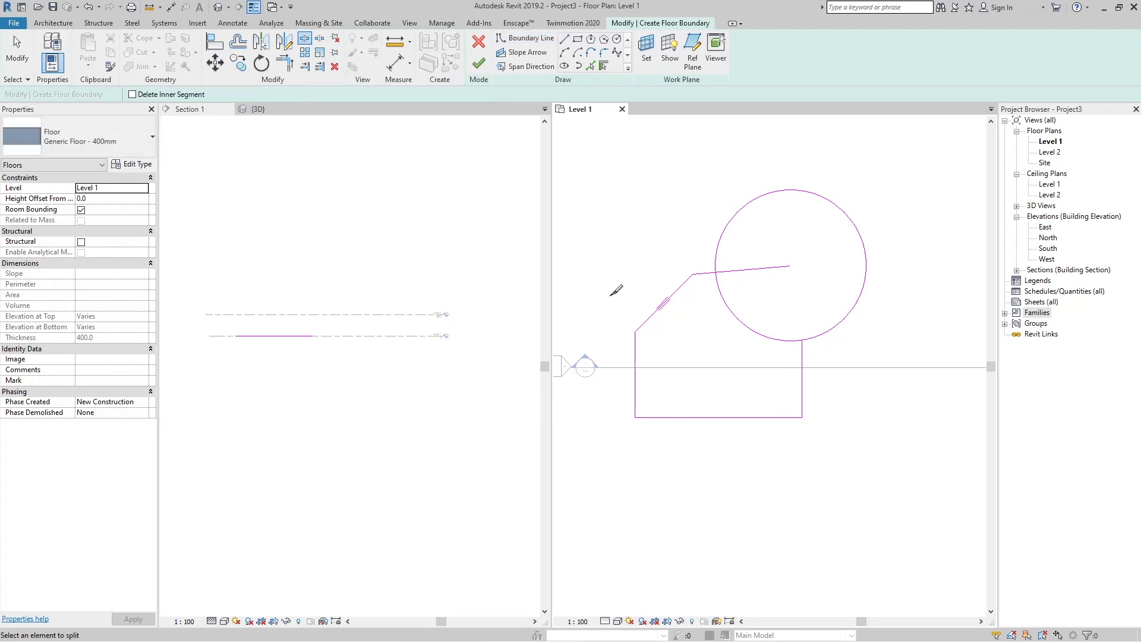
Step: Split and trim the circle into an arc, then select the arc, diagonal and short top lines
click(738, 318)
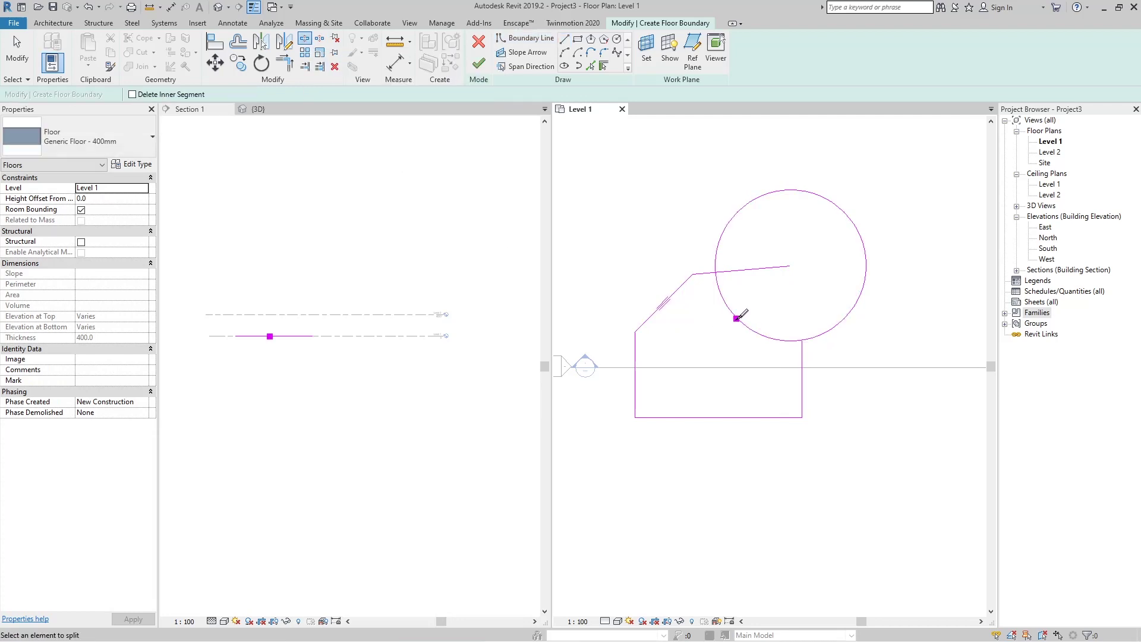
click(285, 63)
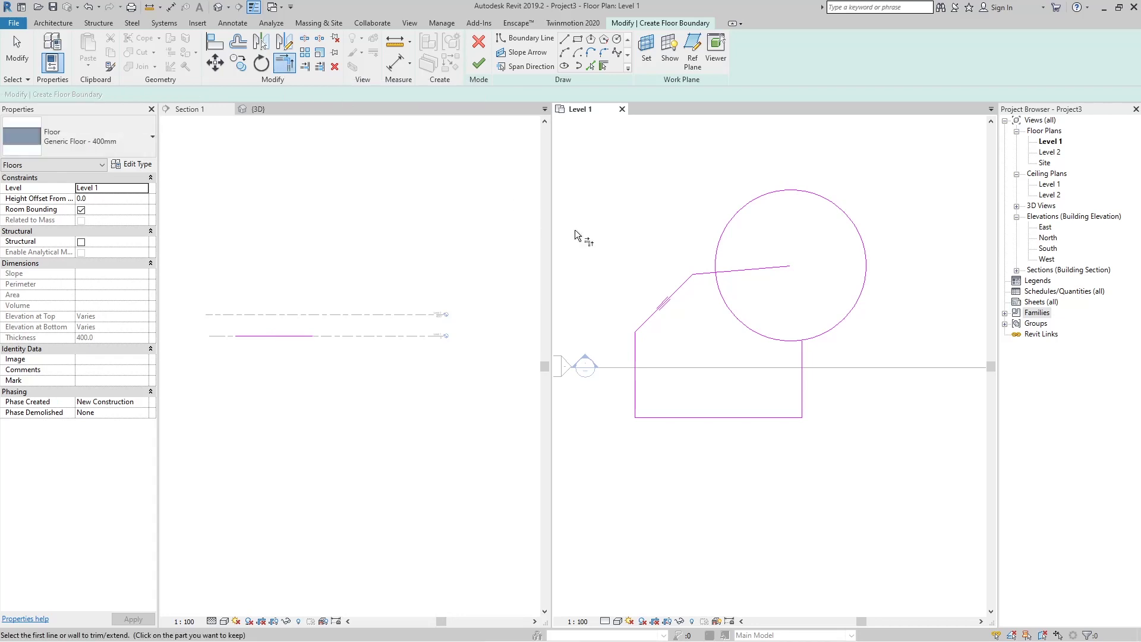
click(700, 272)
click(713, 257)
click(804, 365)
click(828, 331)
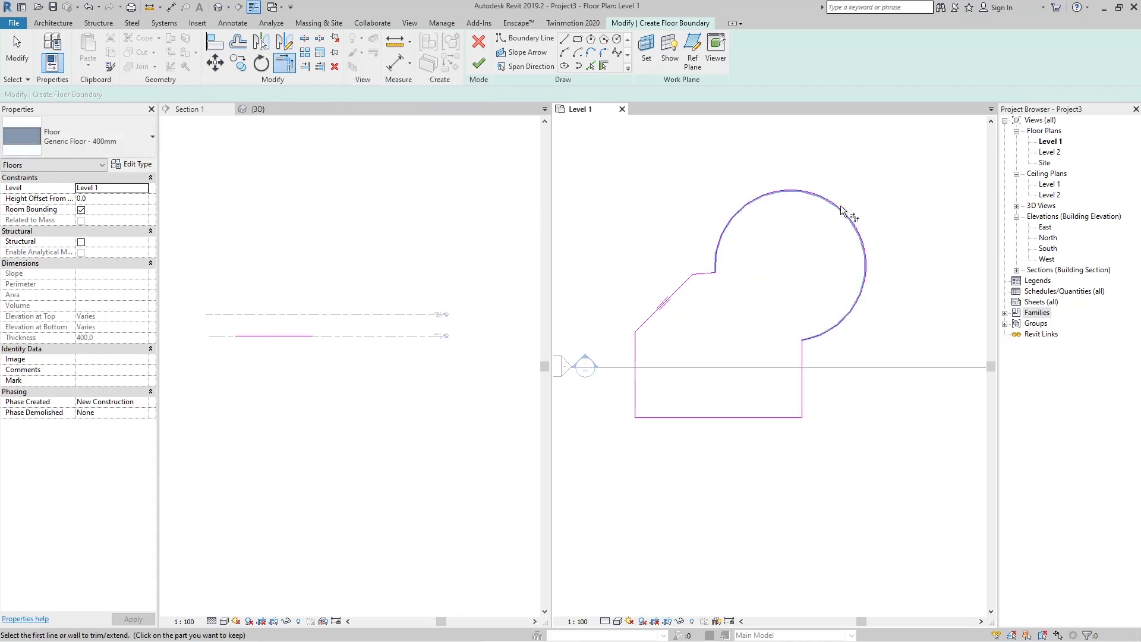
key(Escape)
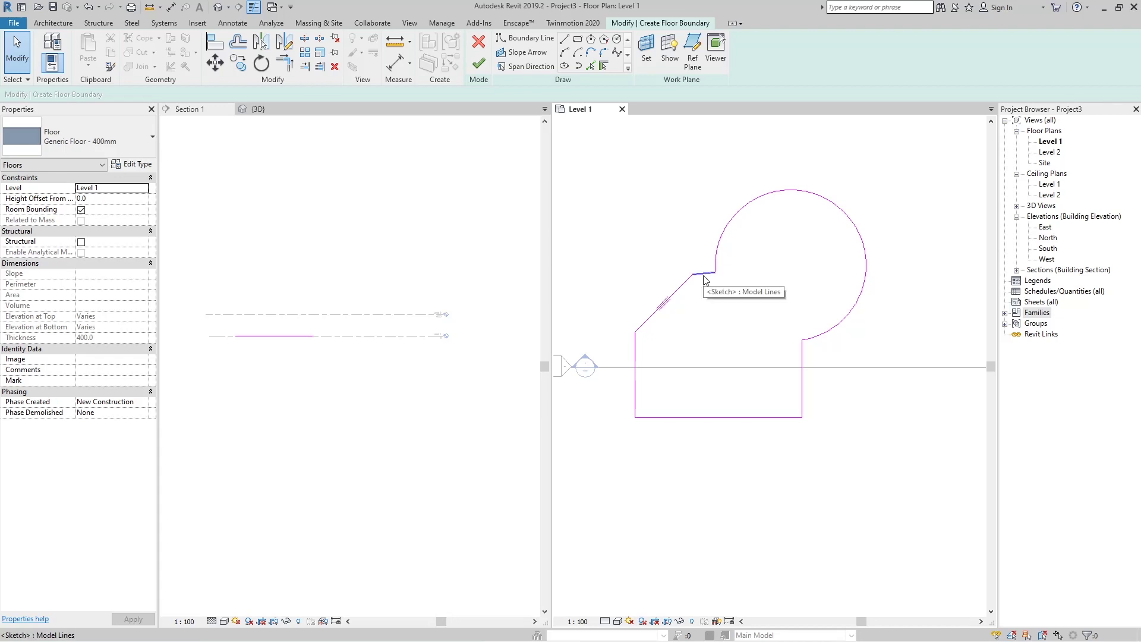
key(Tab)
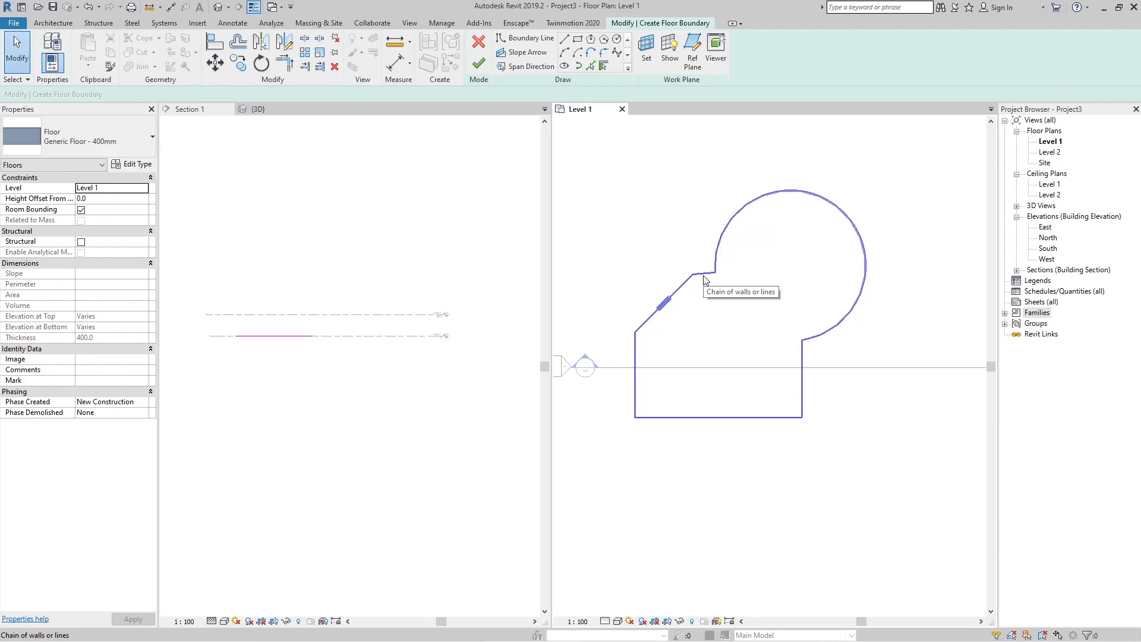
mouse_move(903, 191)
mouse_down()
mouse_move(721, 331)
mouse_move(666, 321)
mouse_up()
Step: Delete the curved and angled lines and draw a new straight top edge
key(Delete)
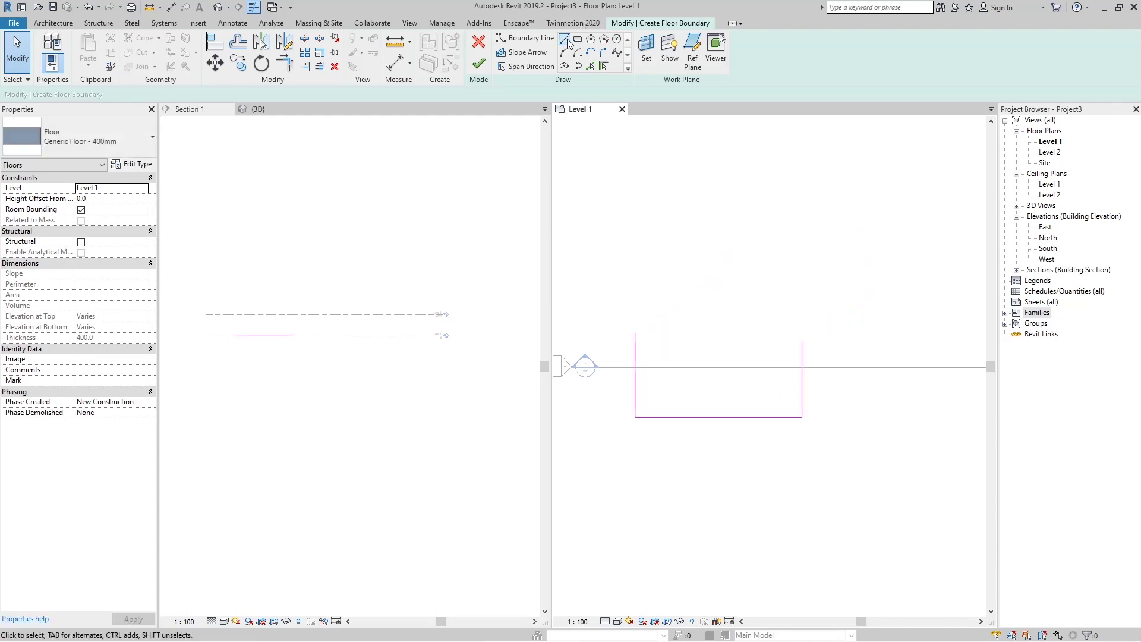
click(564, 39)
click(636, 331)
click(737, 331)
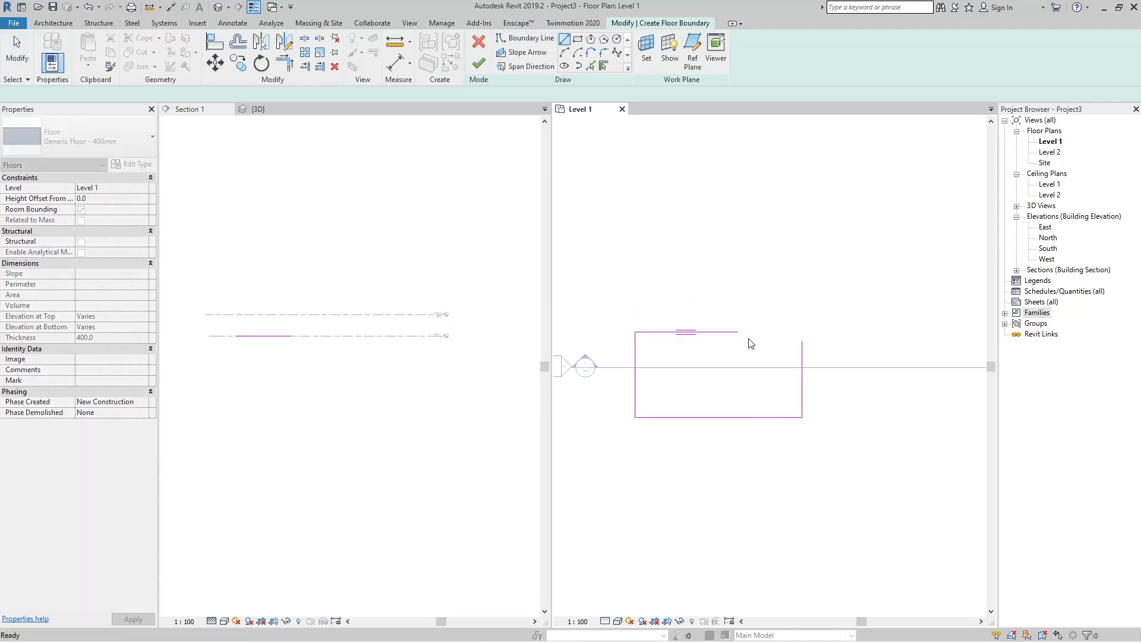
key(Escape)
key(Escape)
Step: Trim the top and right edges to a corner and finish the rectangular floor
key(t)
key(r)
click(801, 355)
click(730, 332)
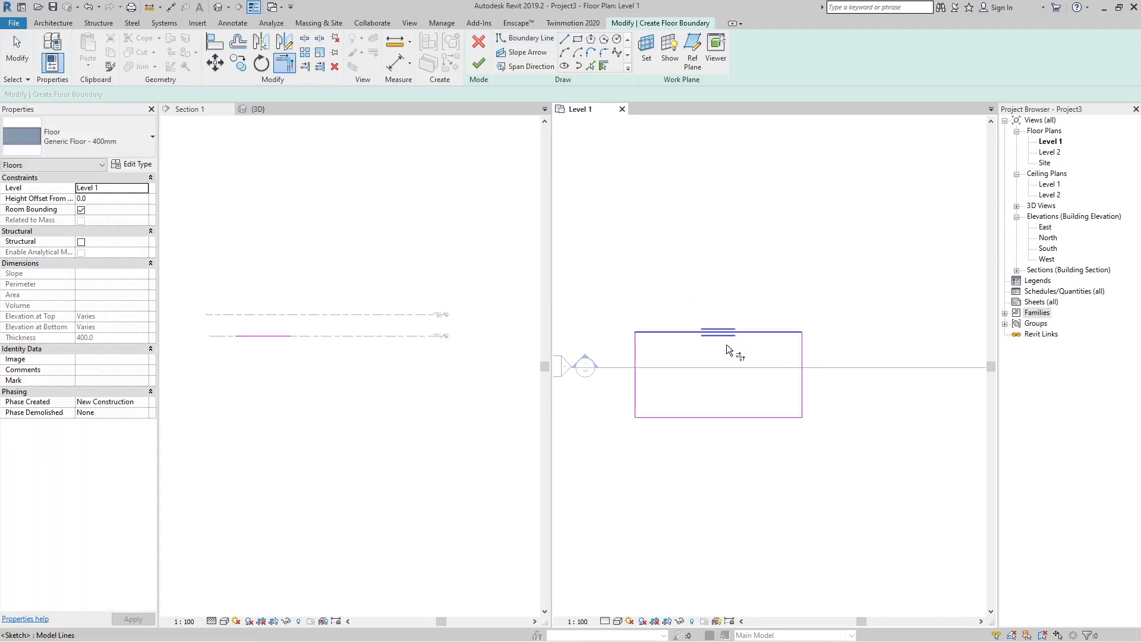
key(Escape)
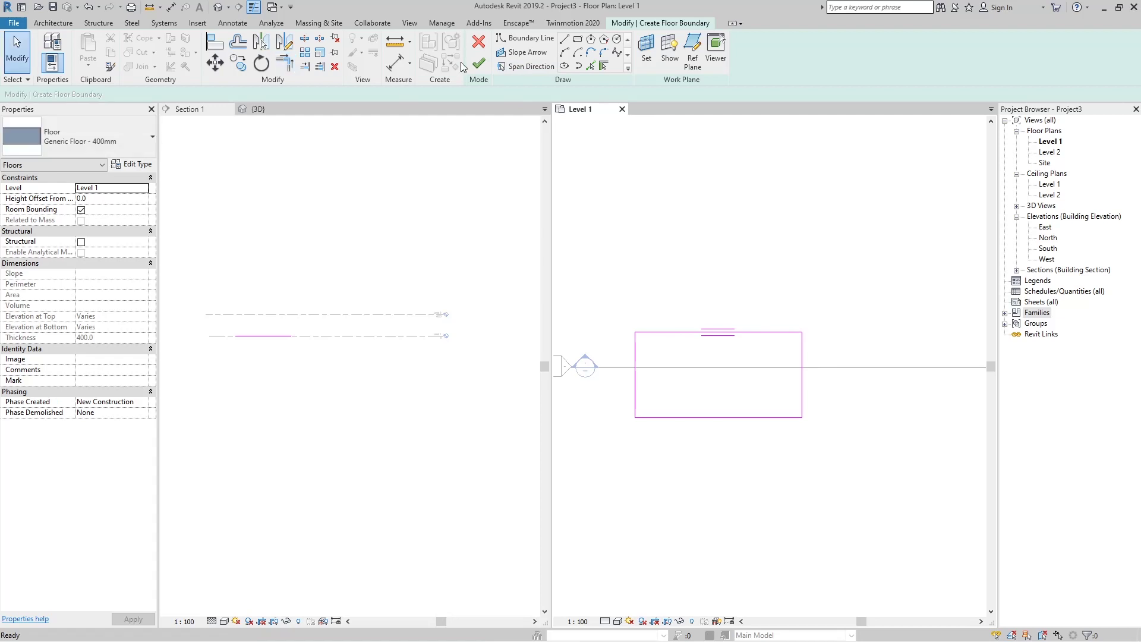
click(478, 63)
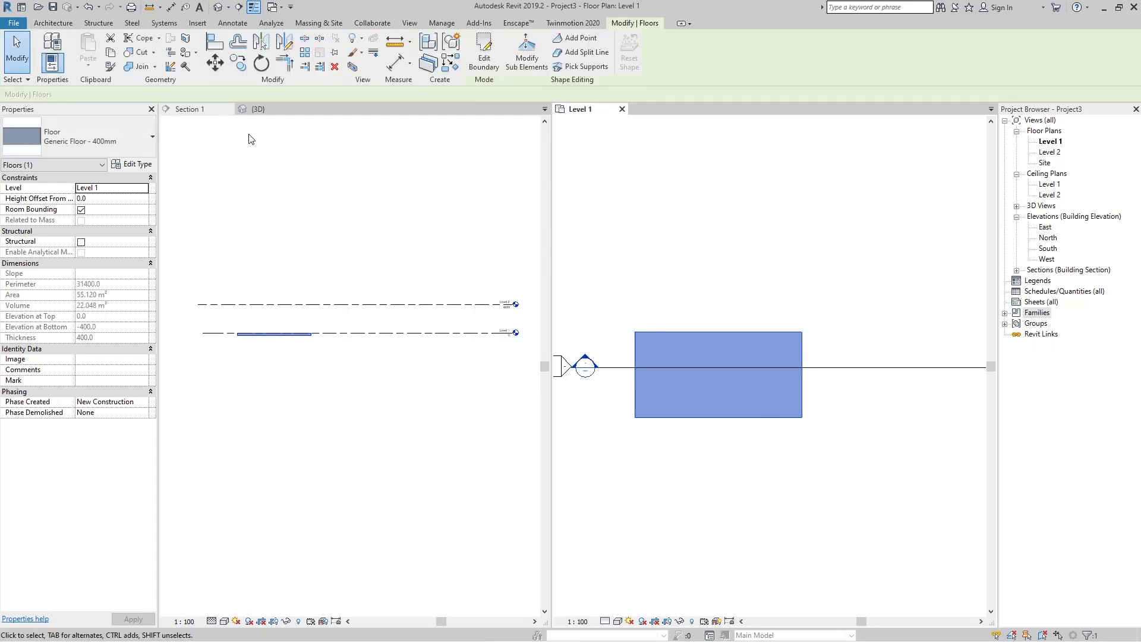
scroll(253, 345, up, 3)
click(254, 385)
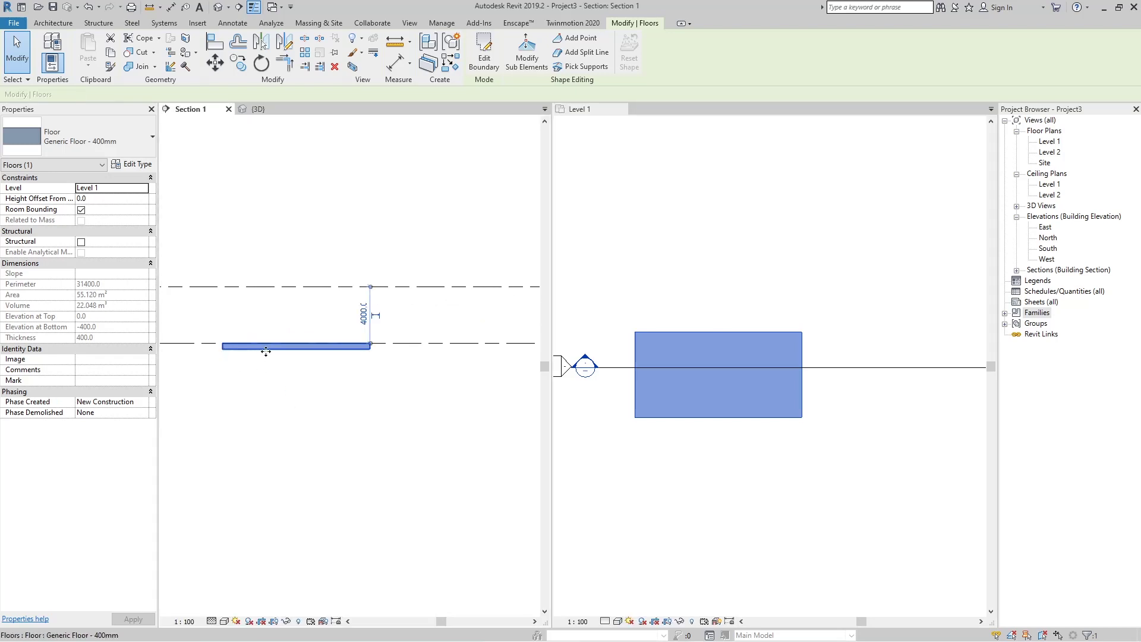
scroll(351, 377, down, 1)
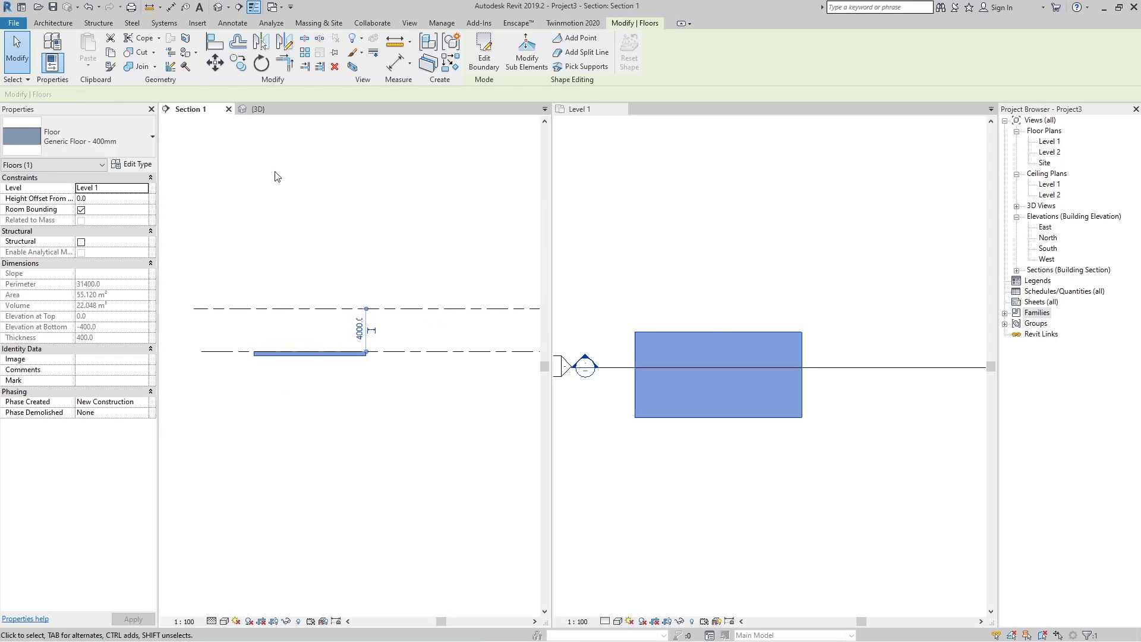
click(258, 110)
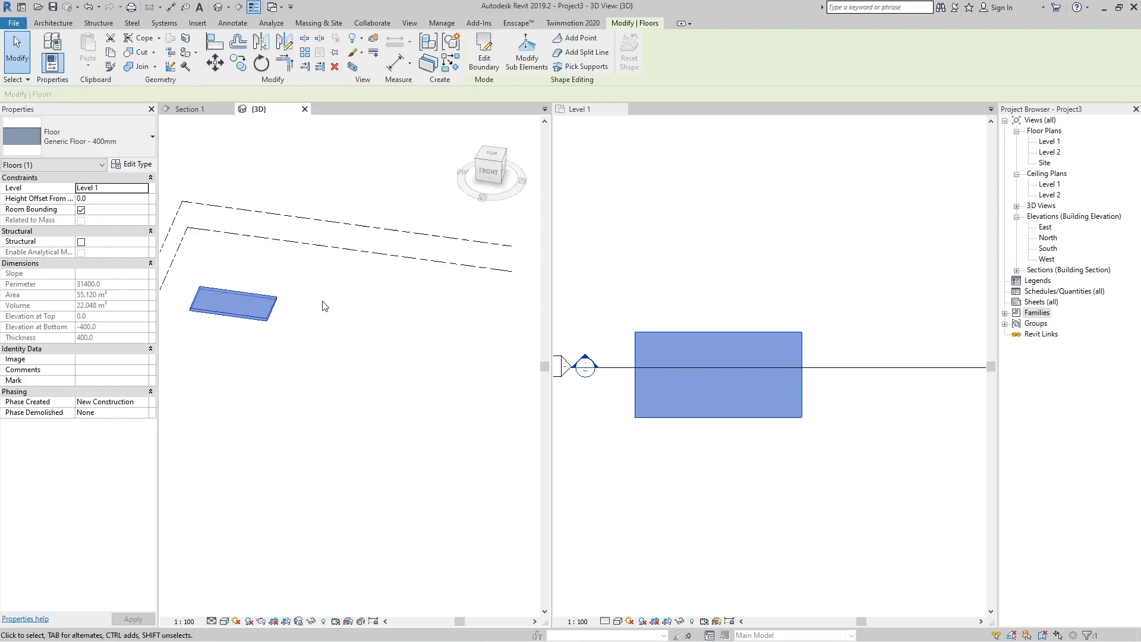
click(315, 345)
shift+middle_drag(311, 275, 286, 319)
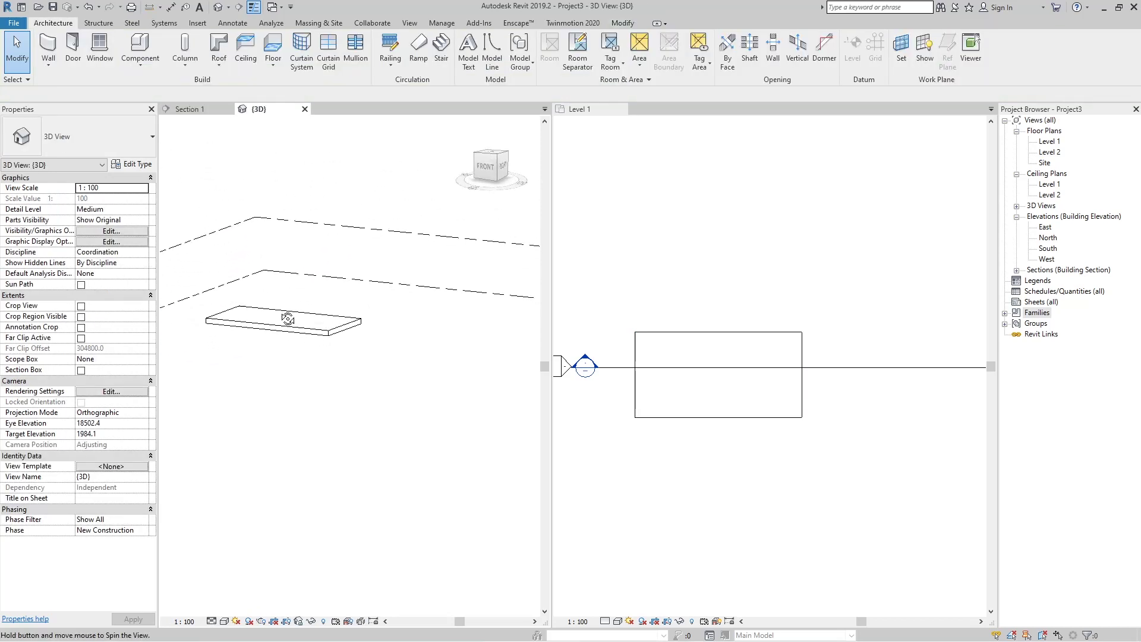
click(189, 109)
click(761, 275)
key(z)
key(a)
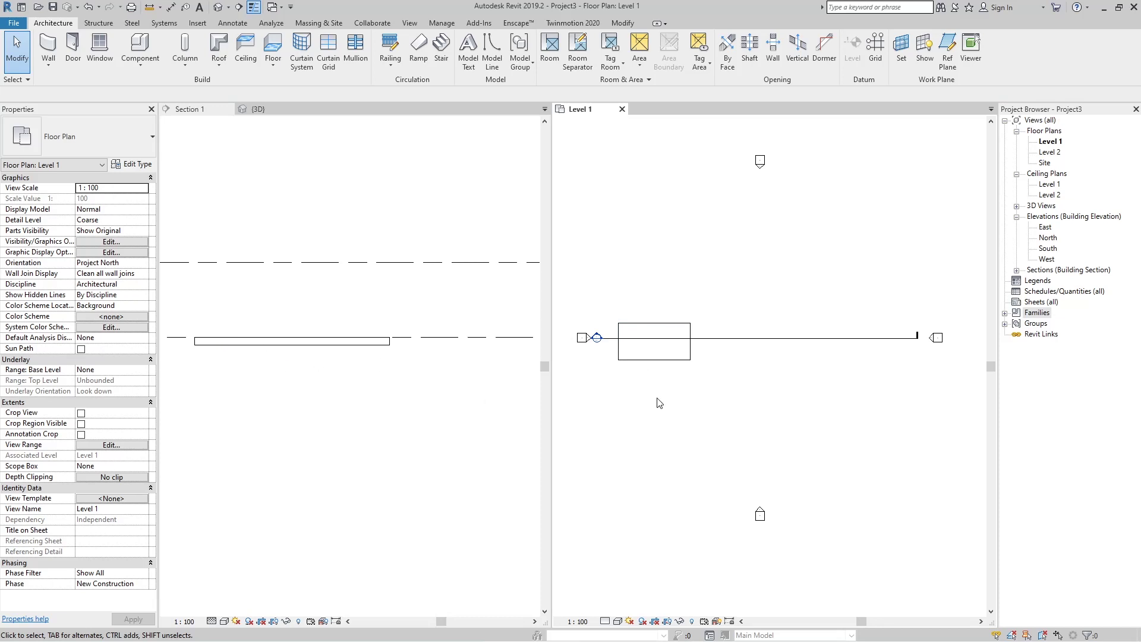
Step: Copy the rectangular floor 14000 mm to the right and select the copy
click(659, 367)
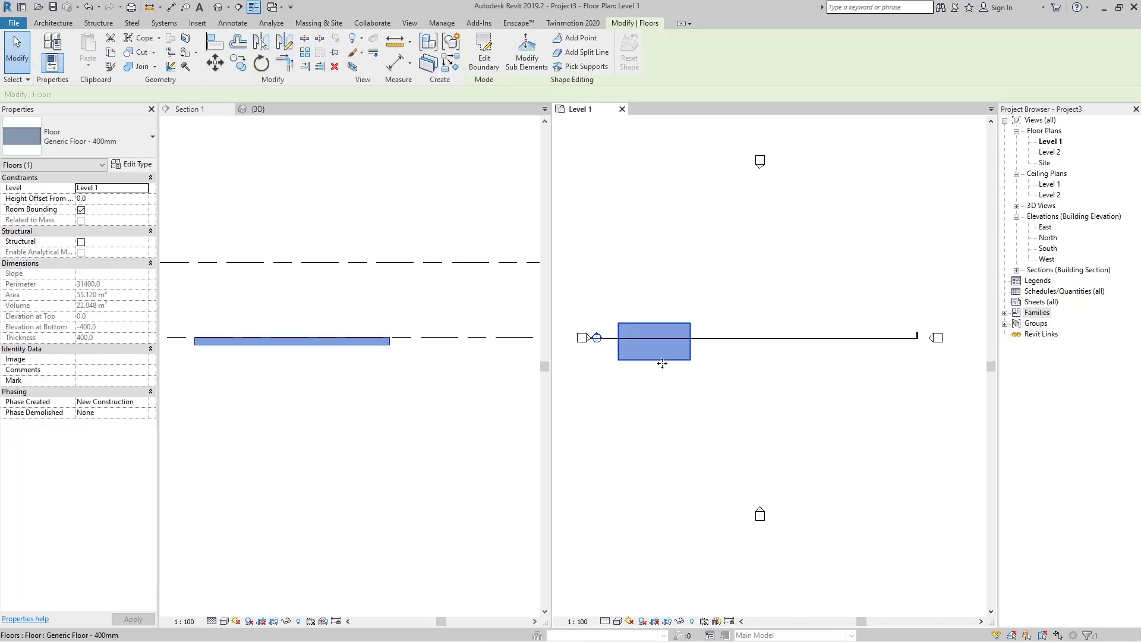
key(c)
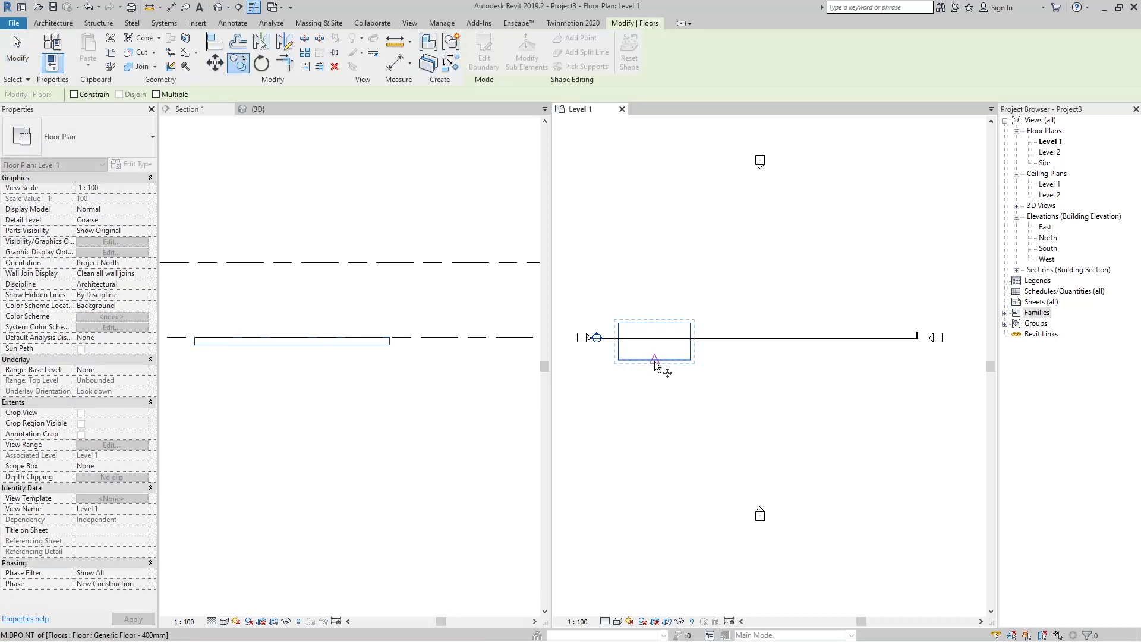
click(658, 362)
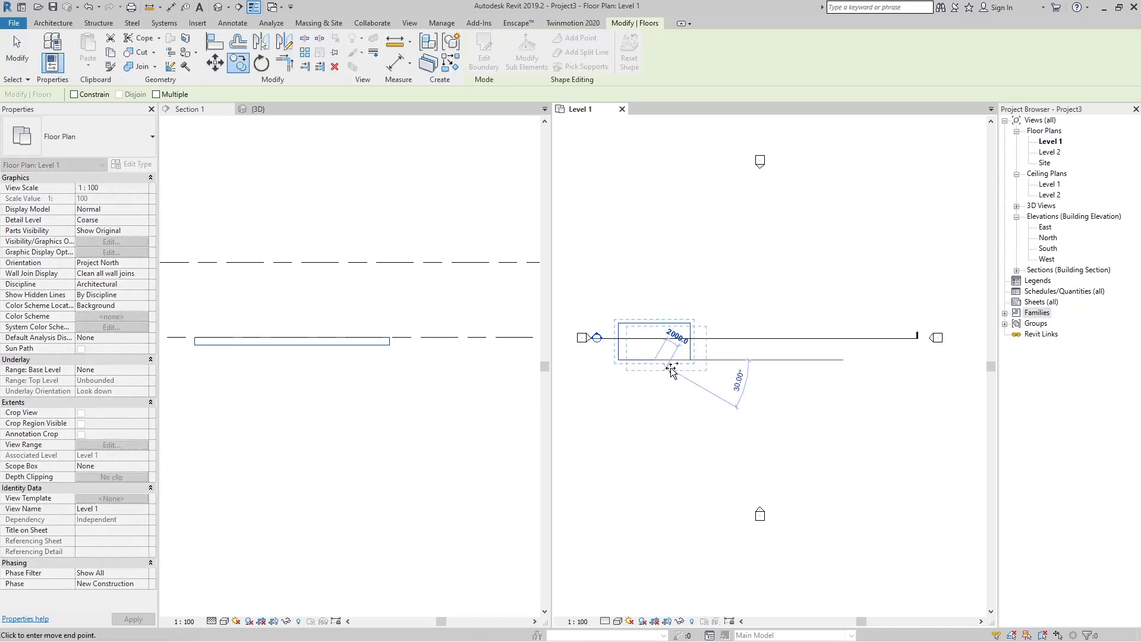
click(755, 360)
key(Escape)
scroll(769, 348, up, 1)
scroll(769, 348, up, 1)
click(762, 368)
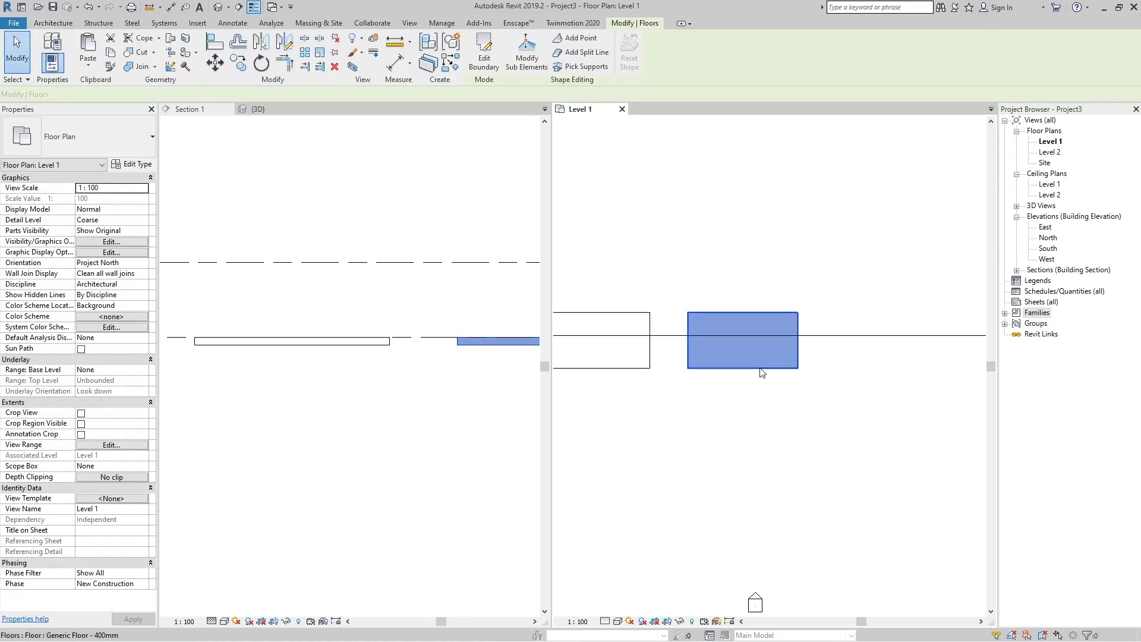
Step: Edit the copy's boundary and draw a slope arrow from left-edge midpoint to right-edge midpoint
click(489, 67)
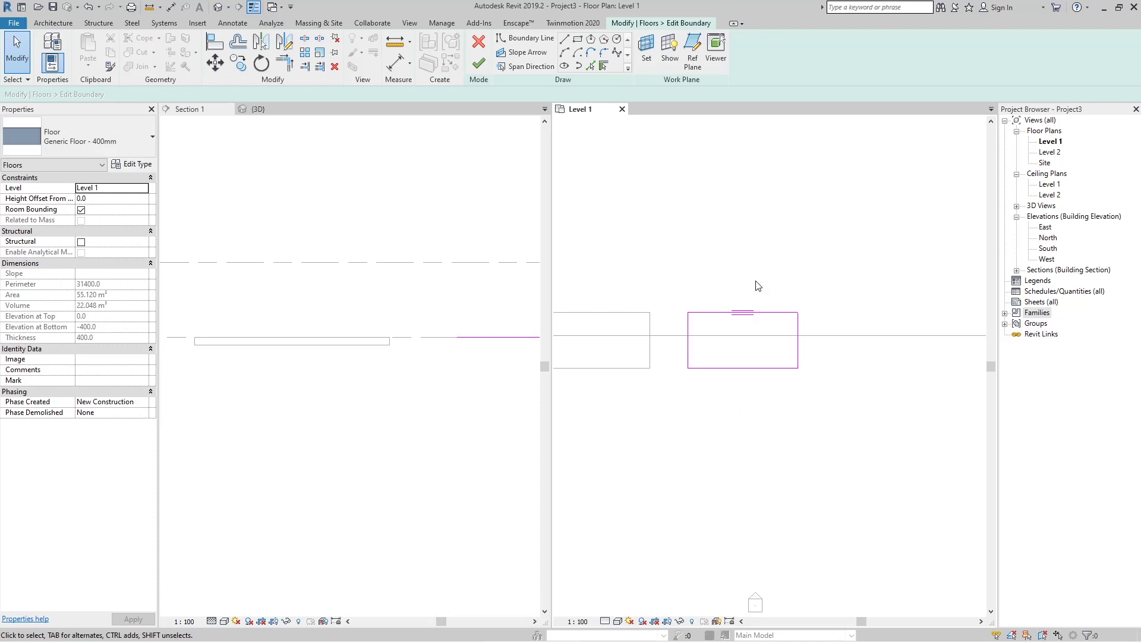
click(528, 57)
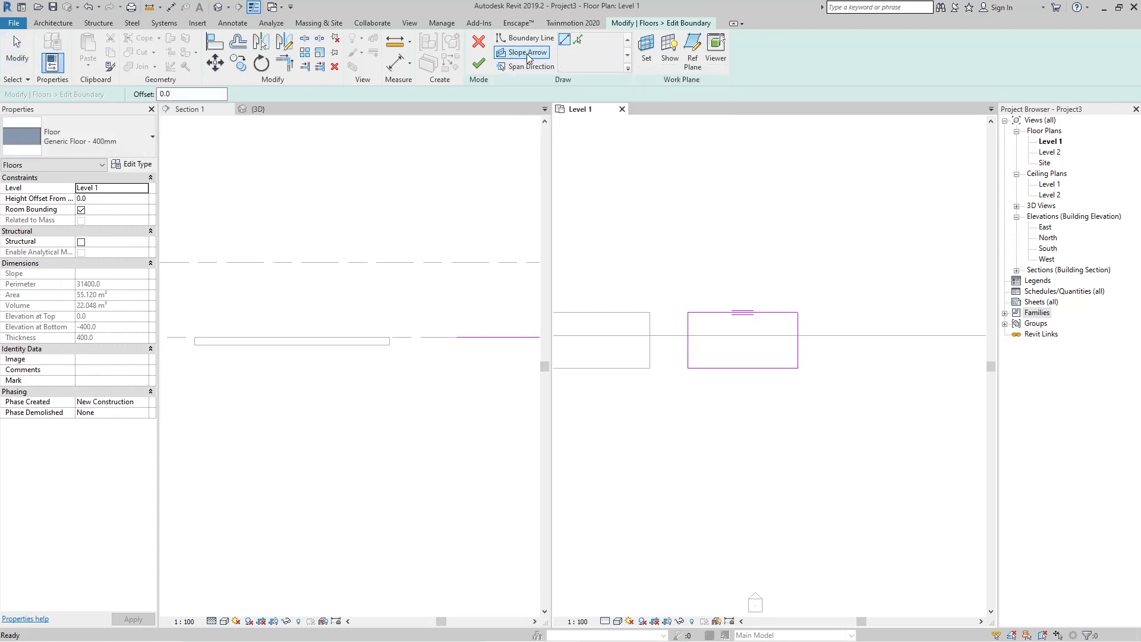
scroll(833, 283, up, 2)
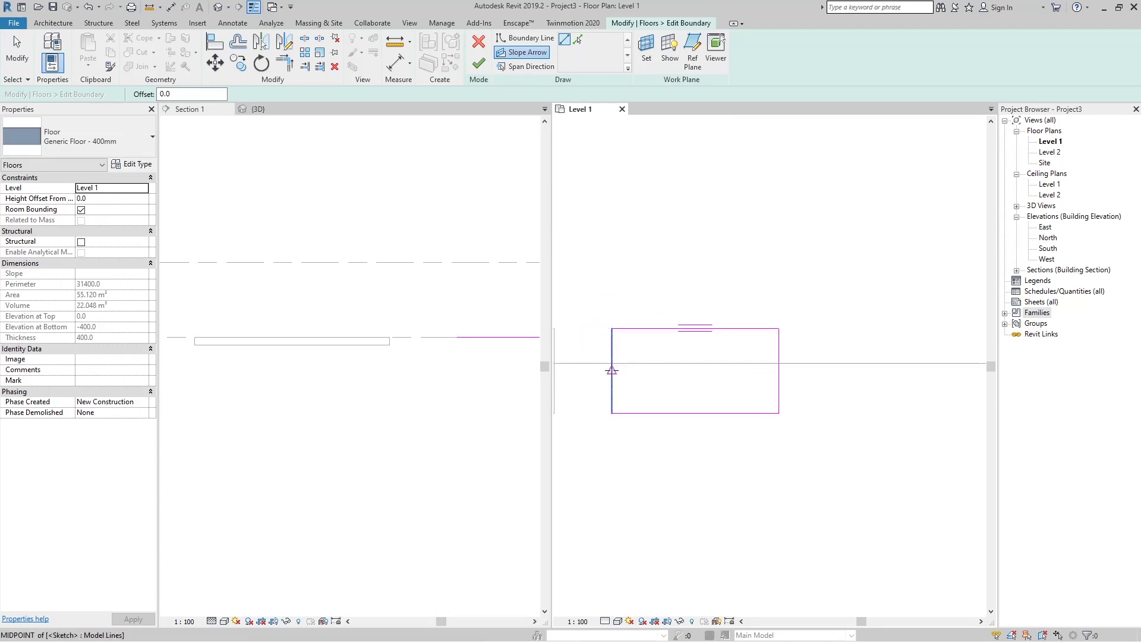
click(612, 370)
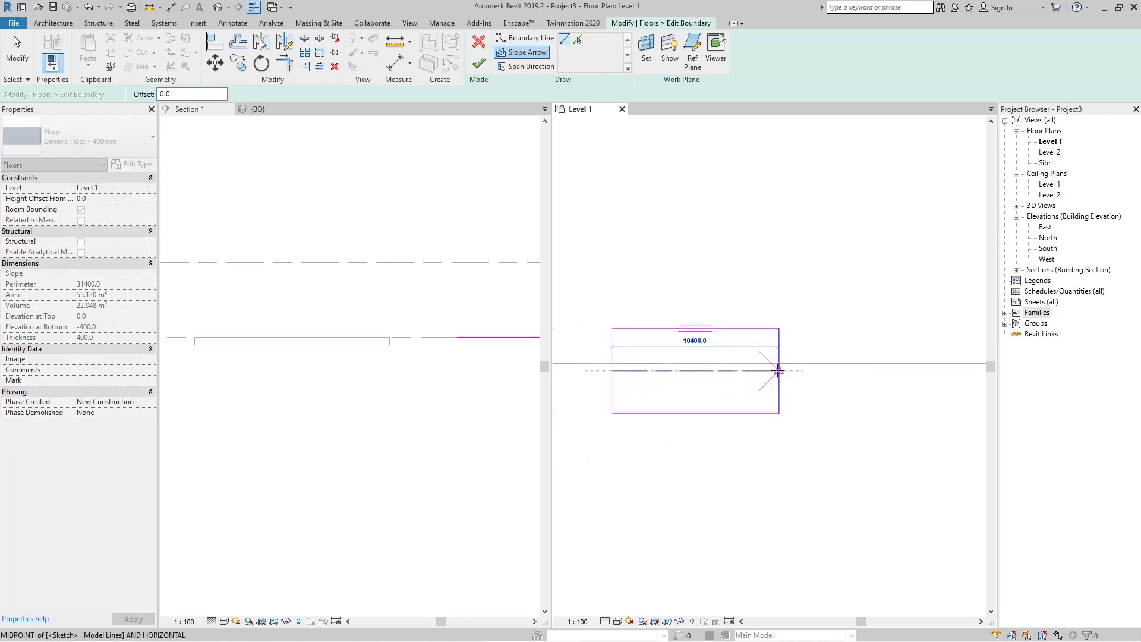
click(779, 371)
Step: Select the slope arrow and set it to be specified by Height at Tail
key(Escape)
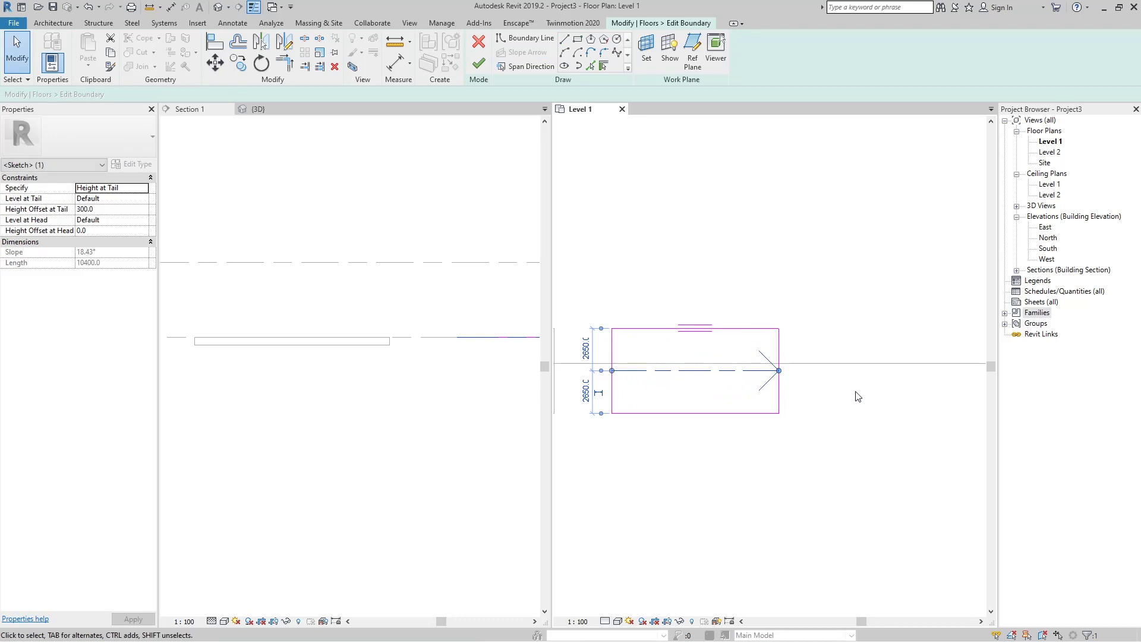
key(Escape)
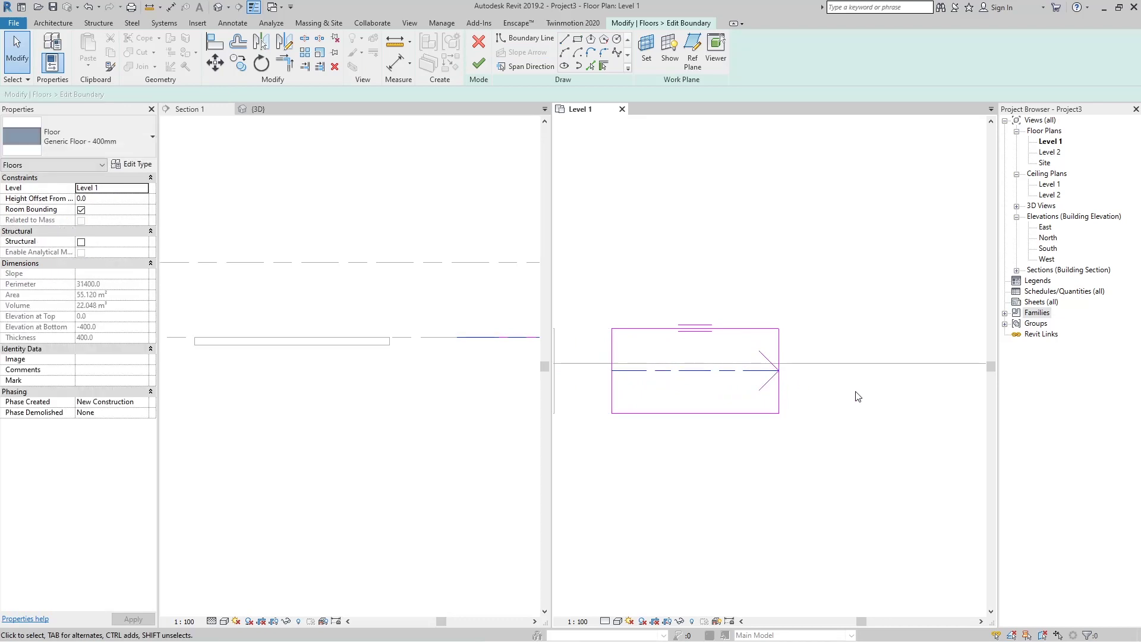
click(763, 390)
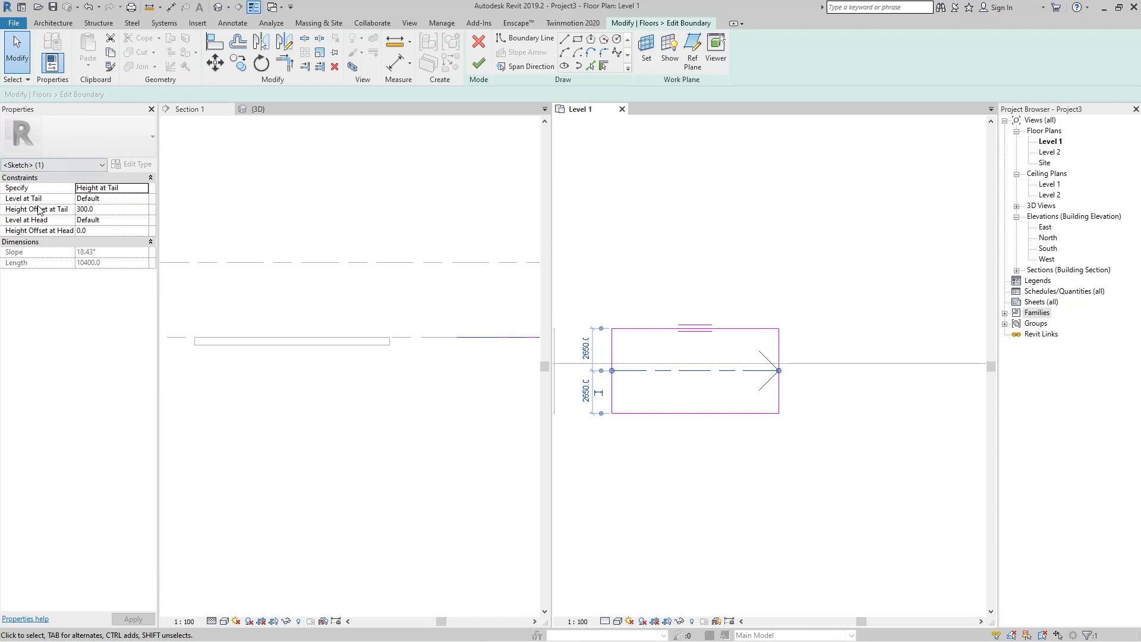
click(143, 189)
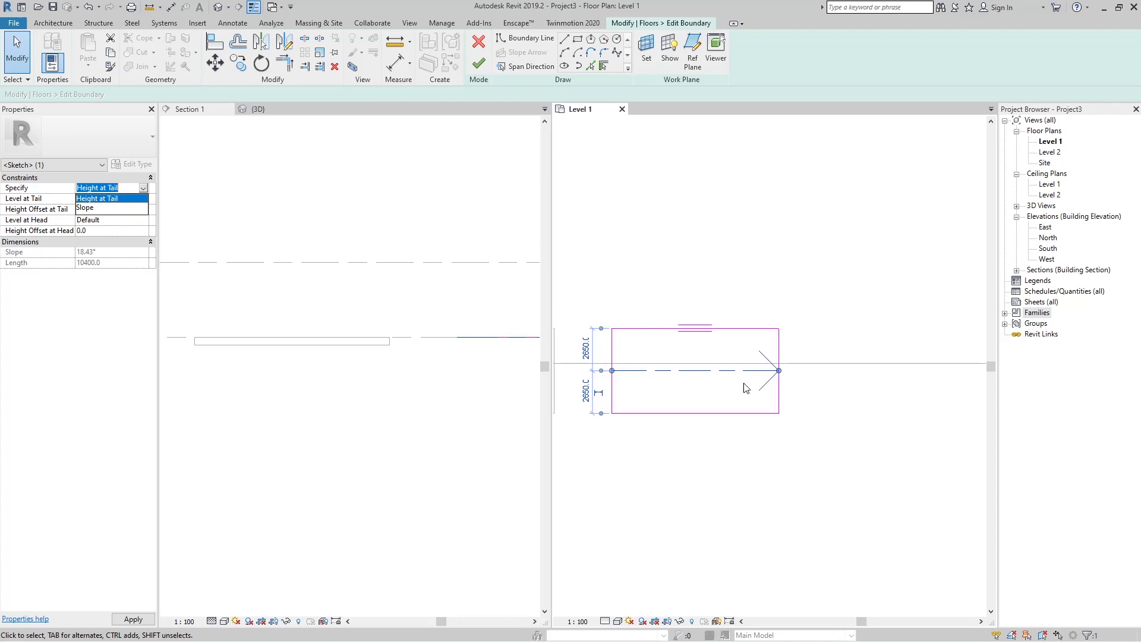
click(98, 312)
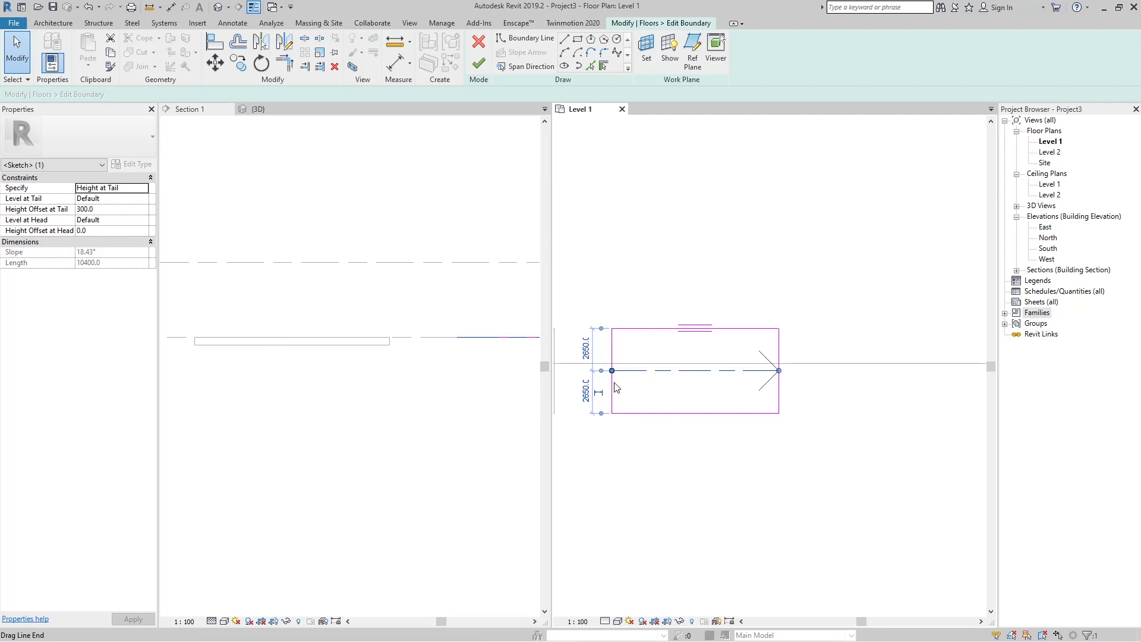
Step: Set the arrow's tail level to Level 1 and begin editing its tail height offset
click(128, 200)
click(126, 201)
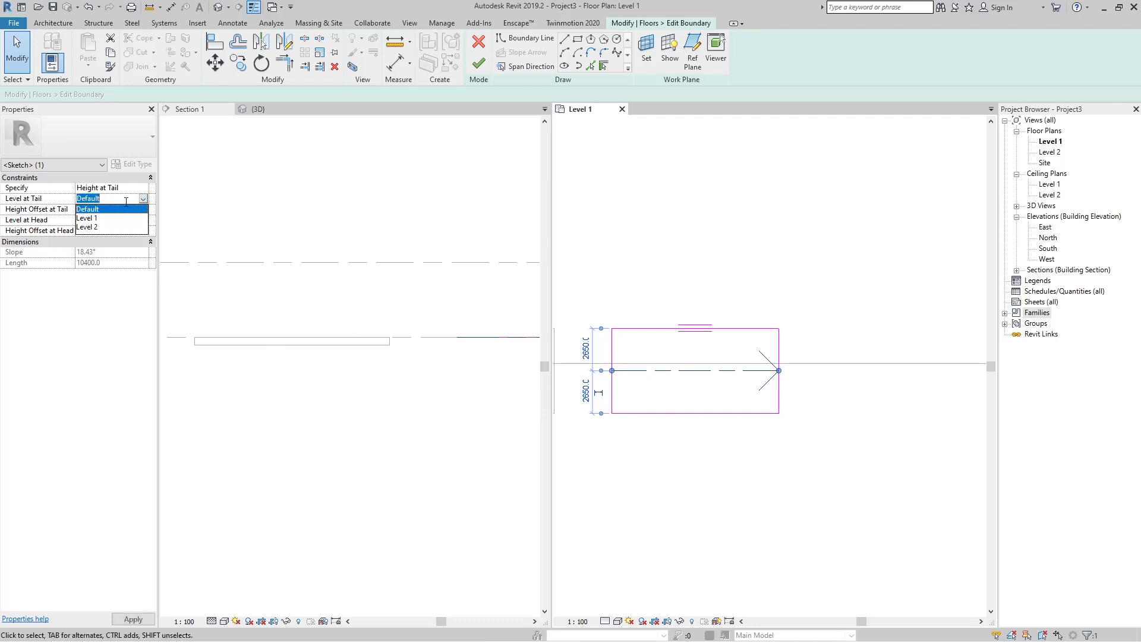
scroll(221, 271, down, 3)
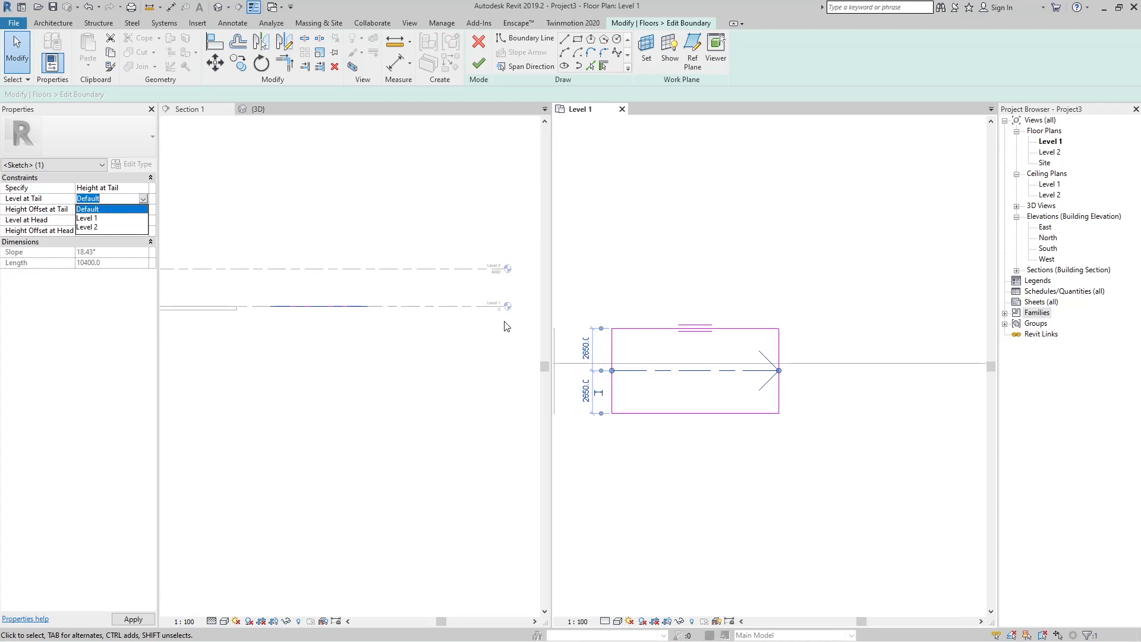
scroll(526, 310, up, 3)
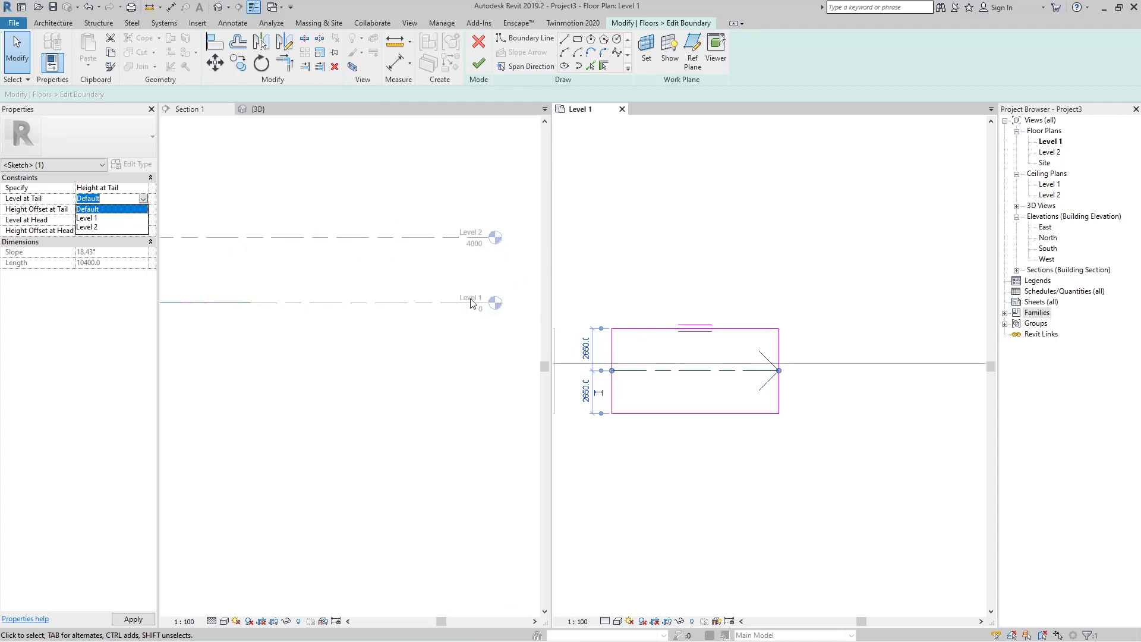
click(109, 218)
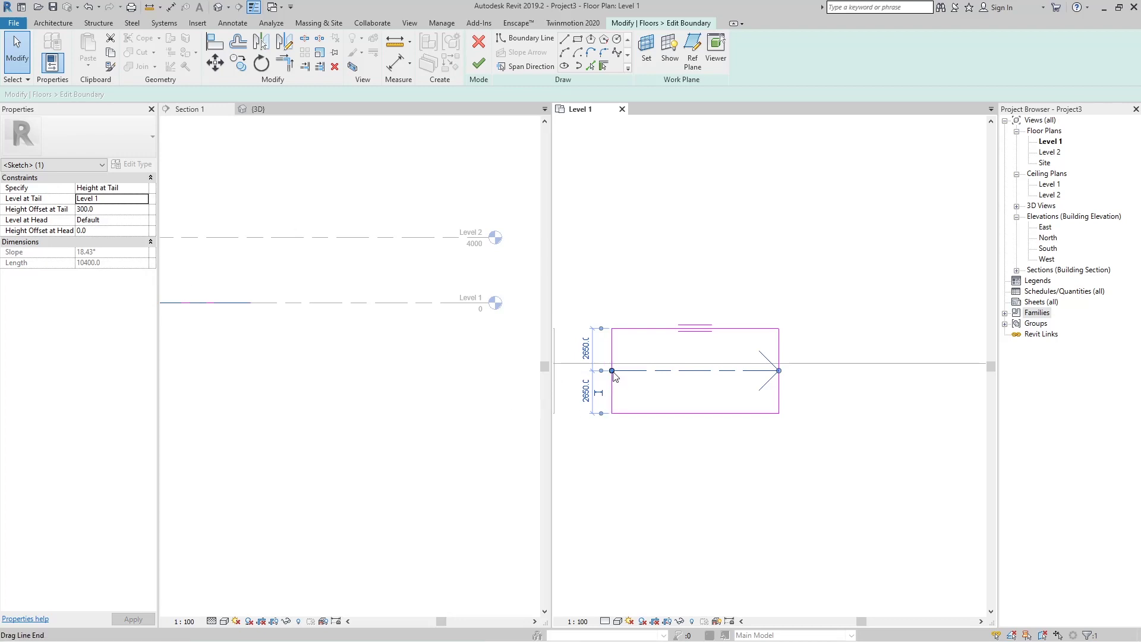
scroll(616, 378, up, 3)
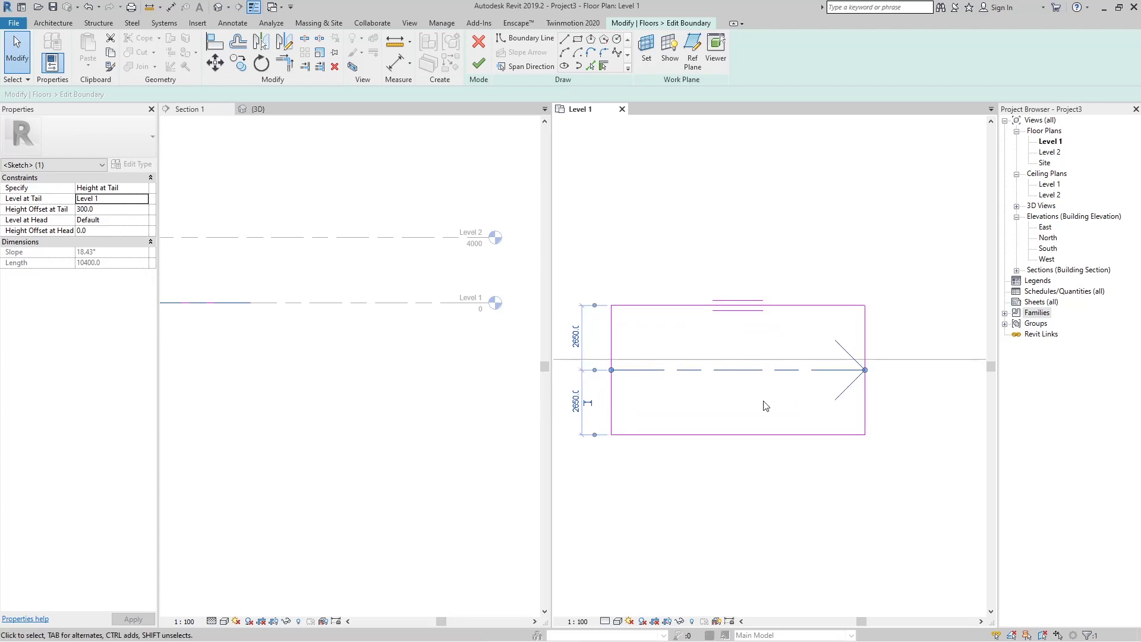
scroll(312, 353, down, 1)
scroll(312, 353, down, 1)
middle_drag(312, 353, 461, 382)
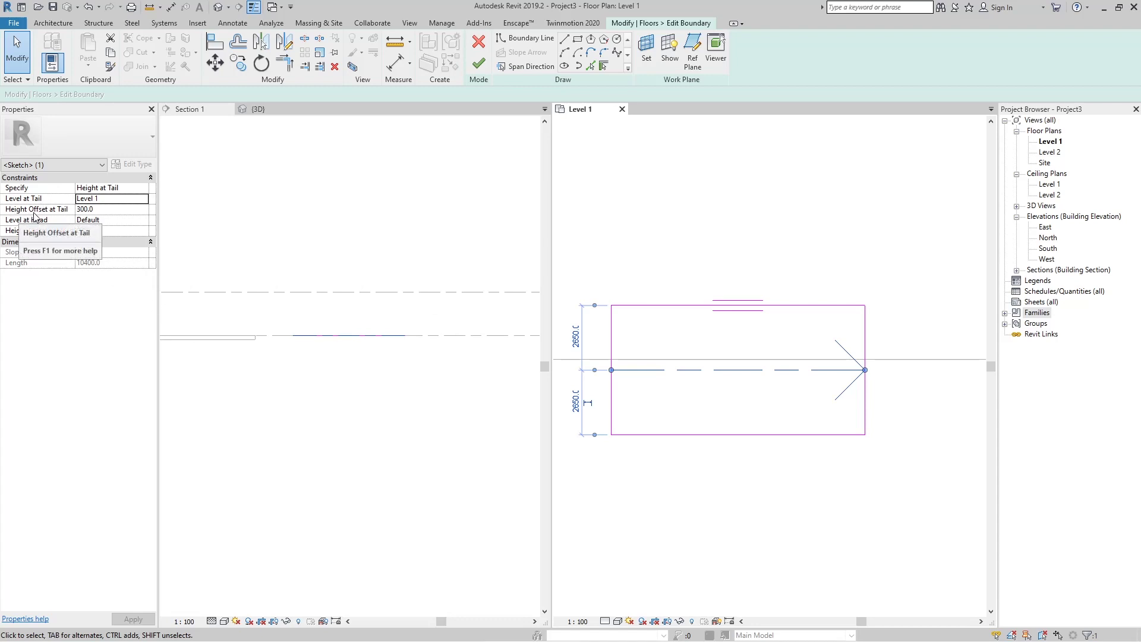
scroll(321, 363, down, 2)
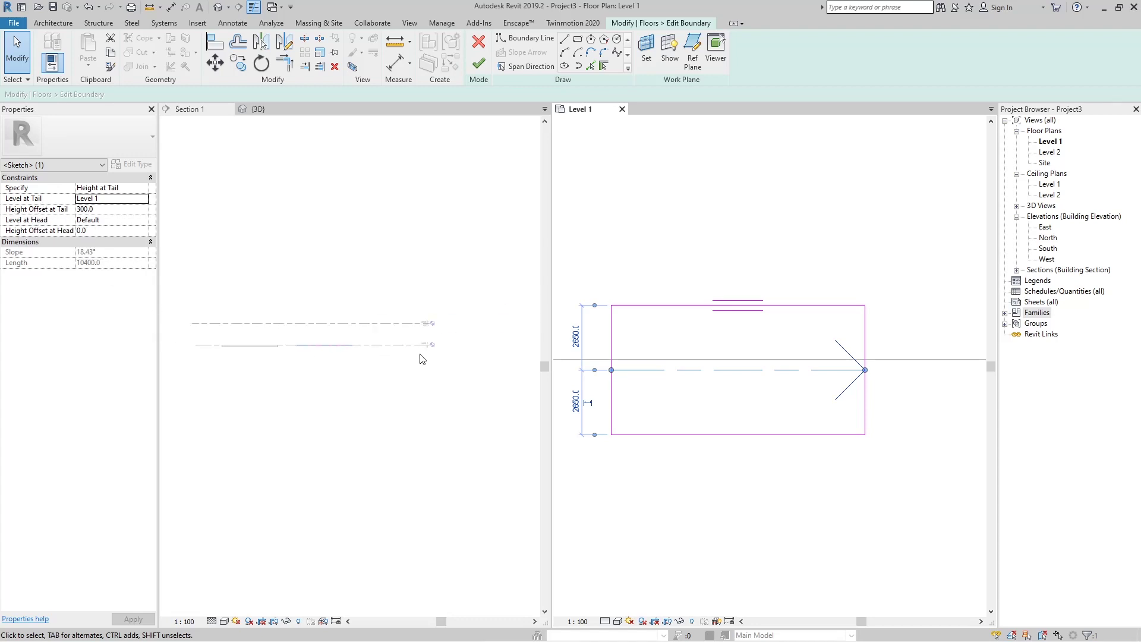
scroll(420, 351, up, 2)
scroll(213, 350, up, 2)
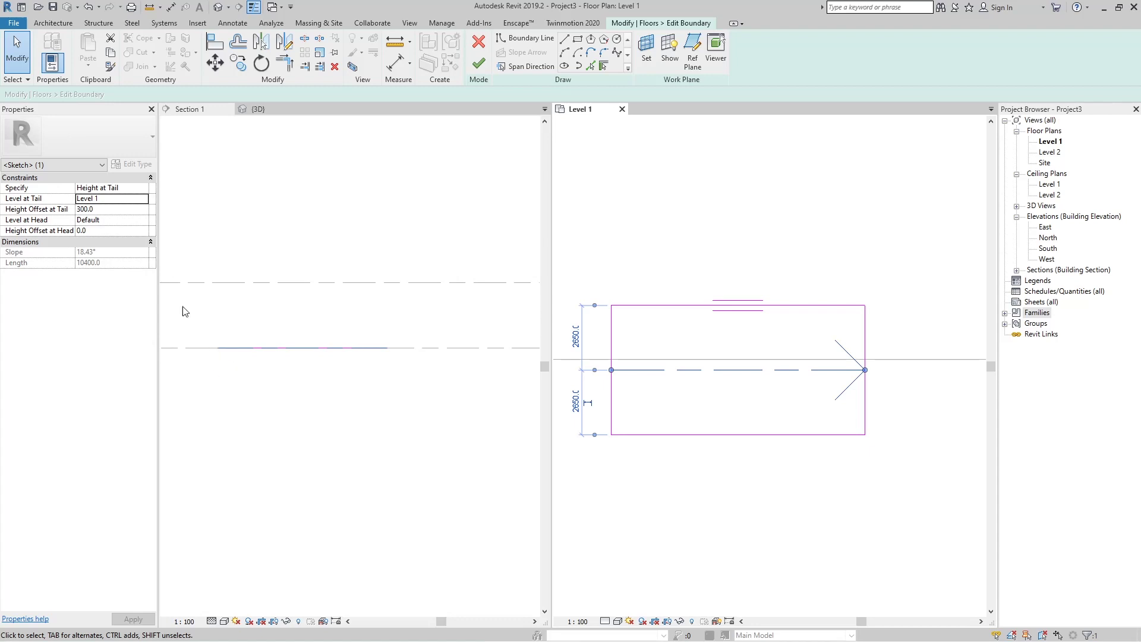
click(110, 210)
Step: Give the slope arrow a tail offset of -200 and a head at Level 1 with offset 500
text(-200)
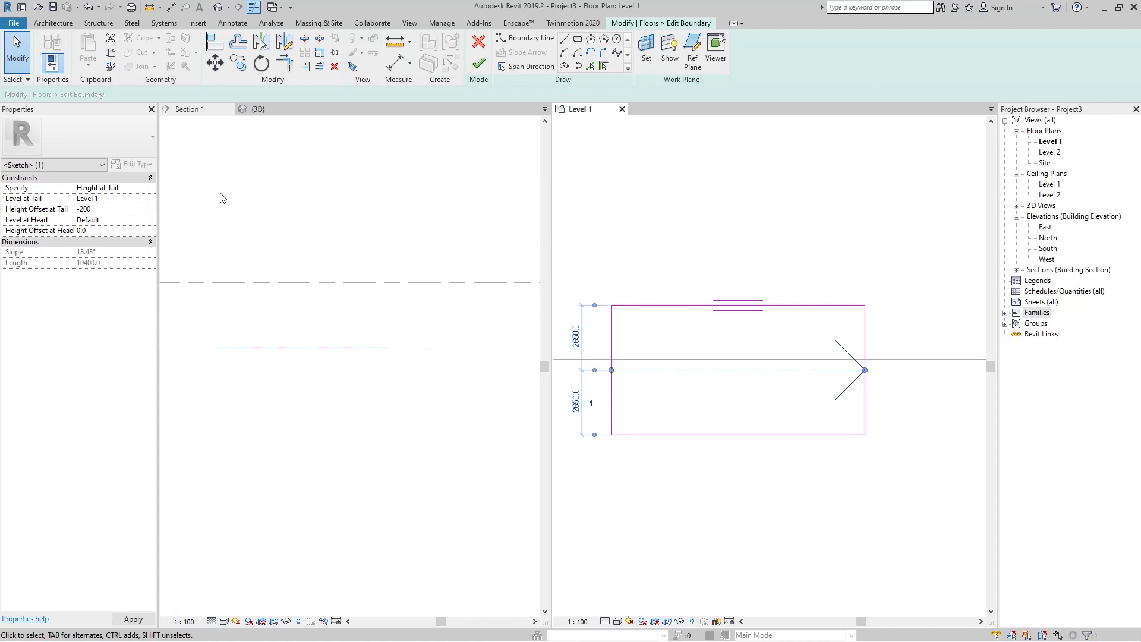
key(Return)
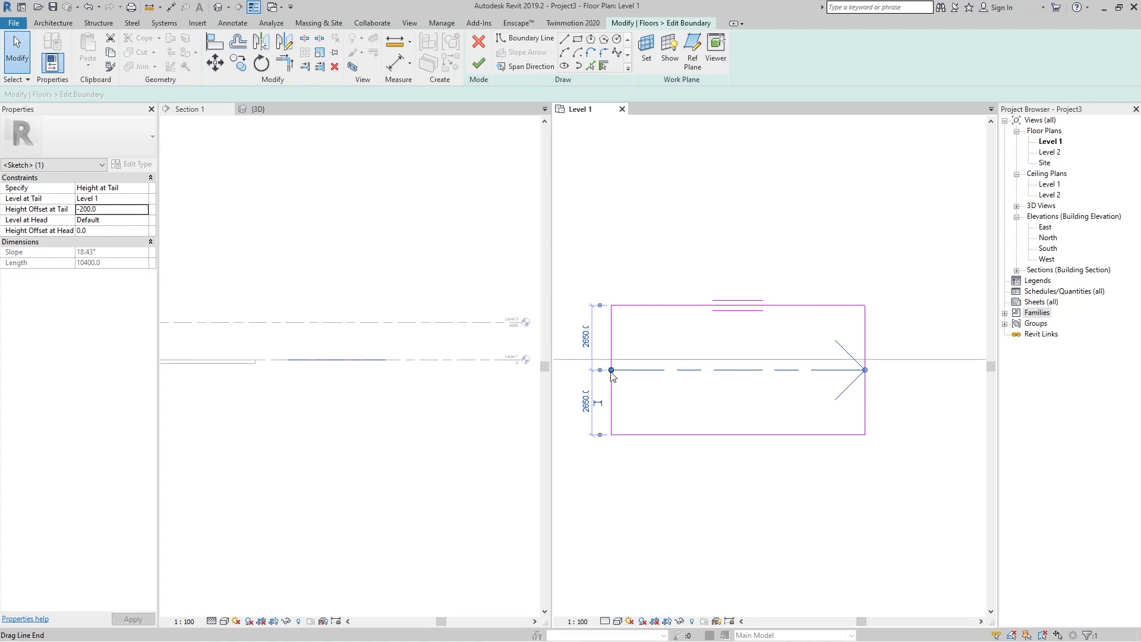
scroll(531, 382, up, 2)
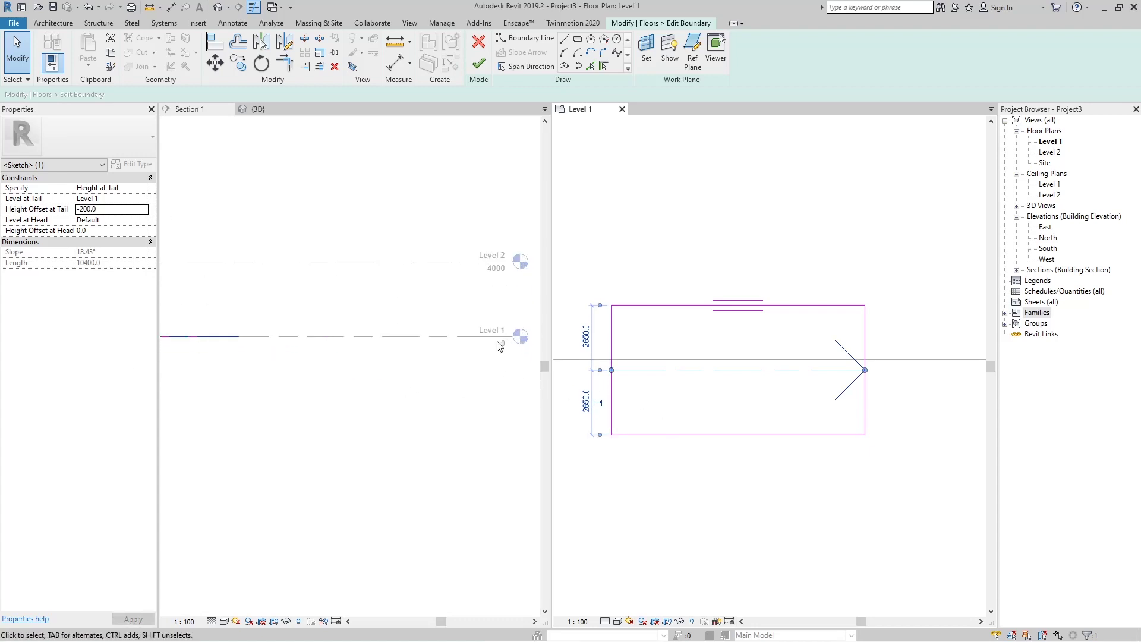
scroll(494, 343, down, 2)
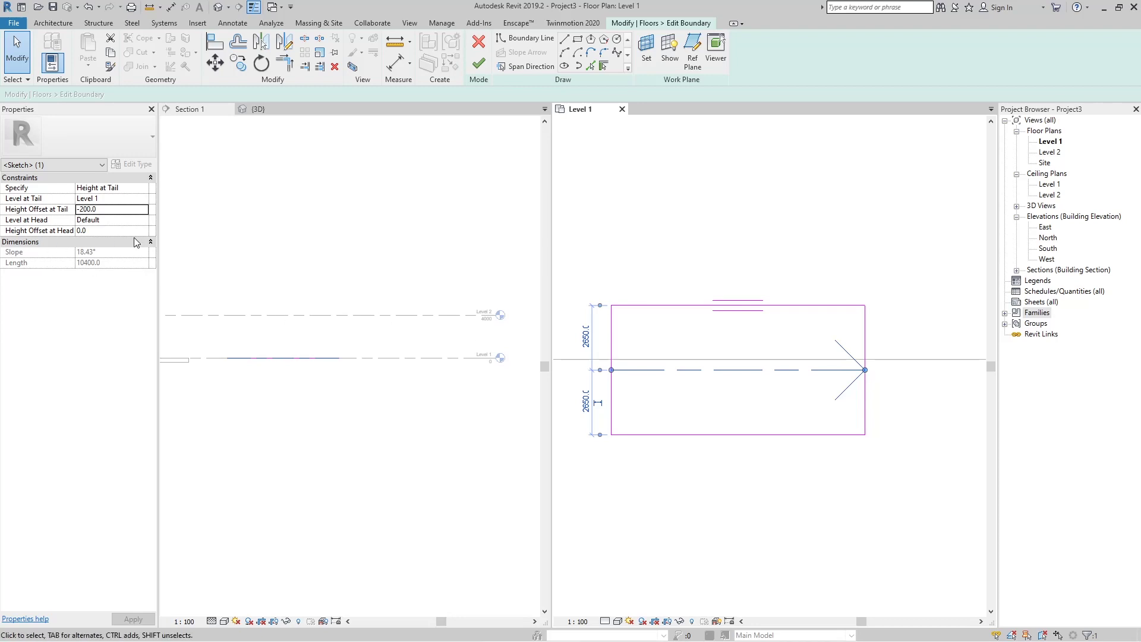
click(145, 220)
click(142, 220)
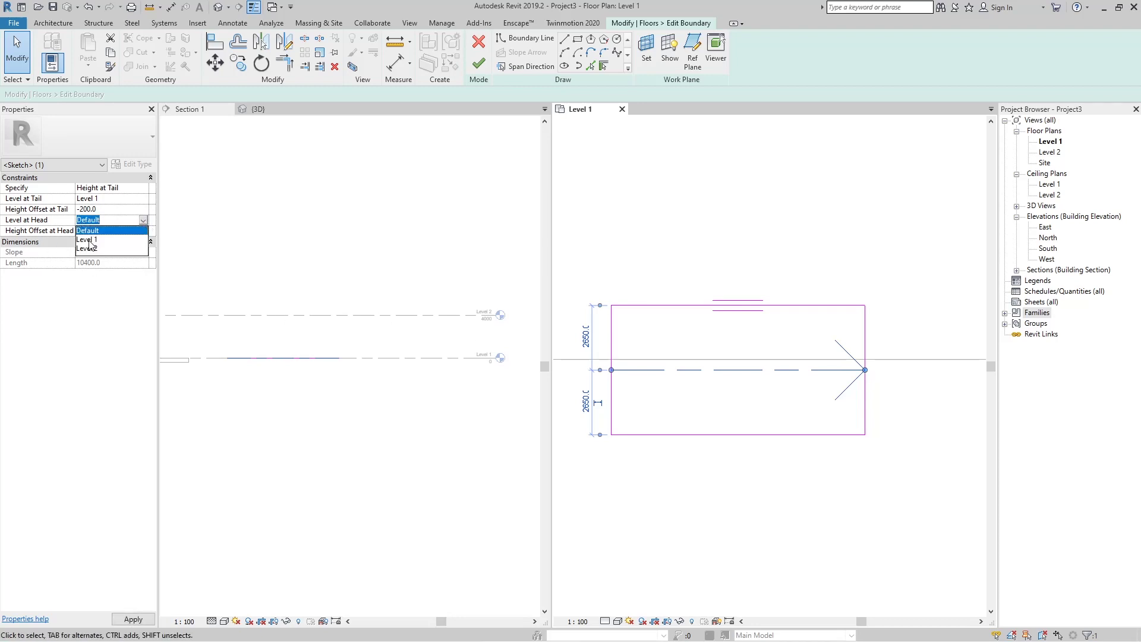
click(89, 240)
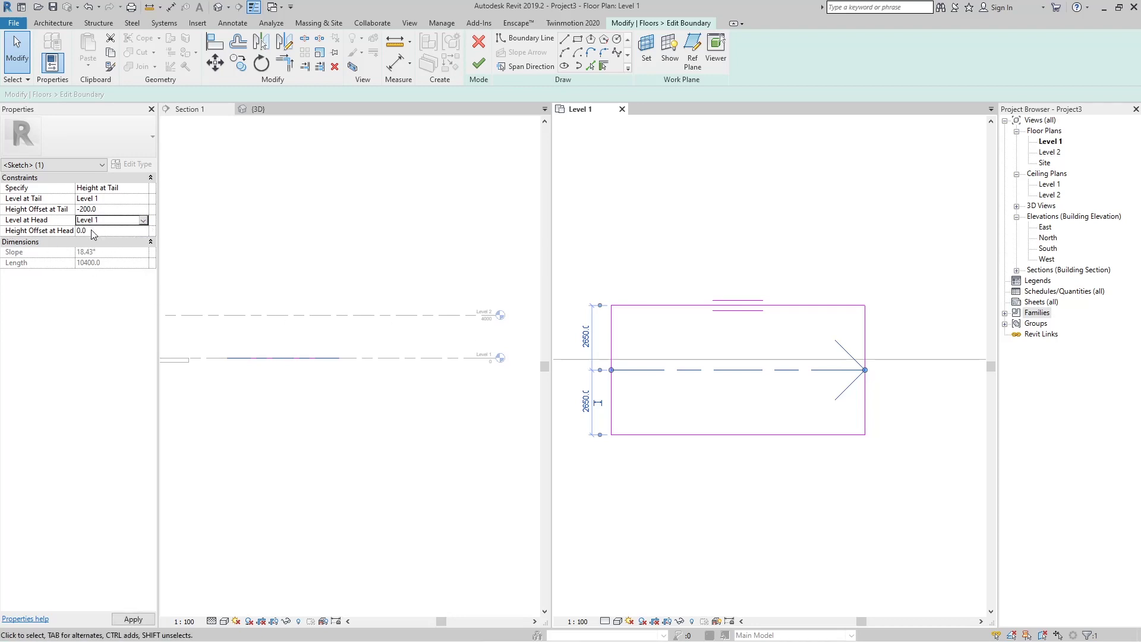
click(94, 231)
text(500)
key(Return)
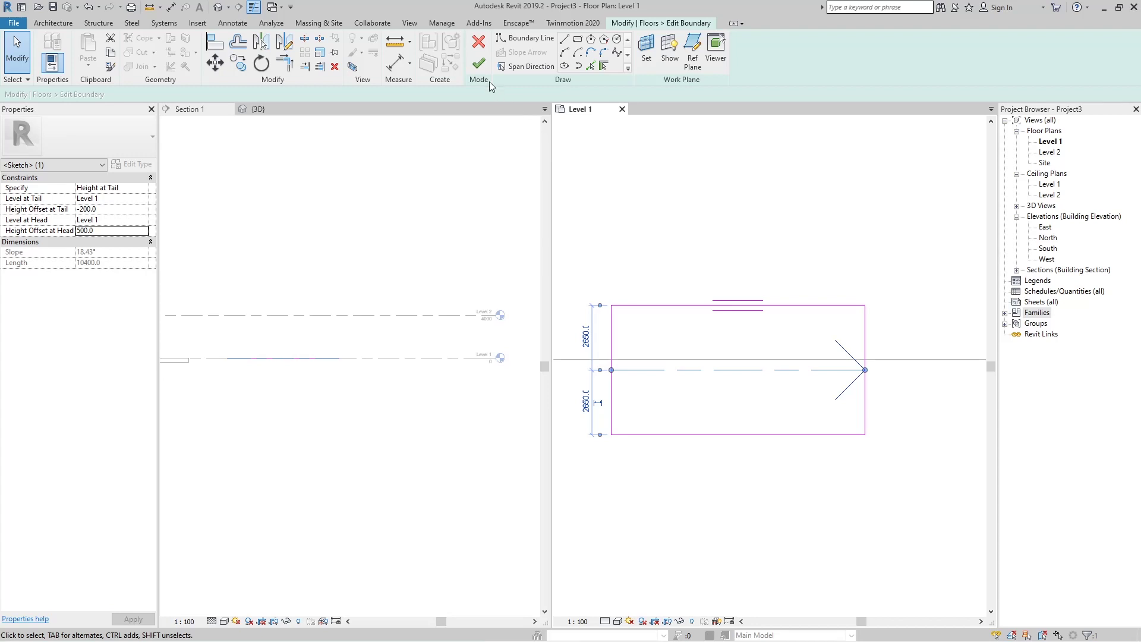
Step: Finish the floor sketch so the copied slab is built sloped
click(481, 66)
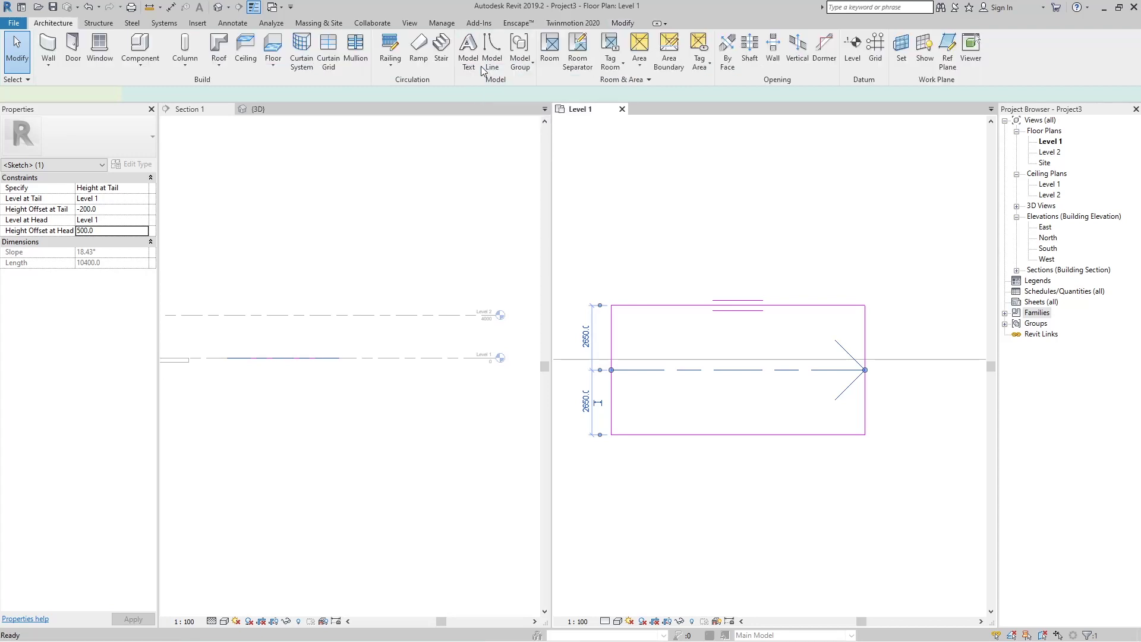
scroll(224, 375, up, 3)
scroll(237, 374, down, 2)
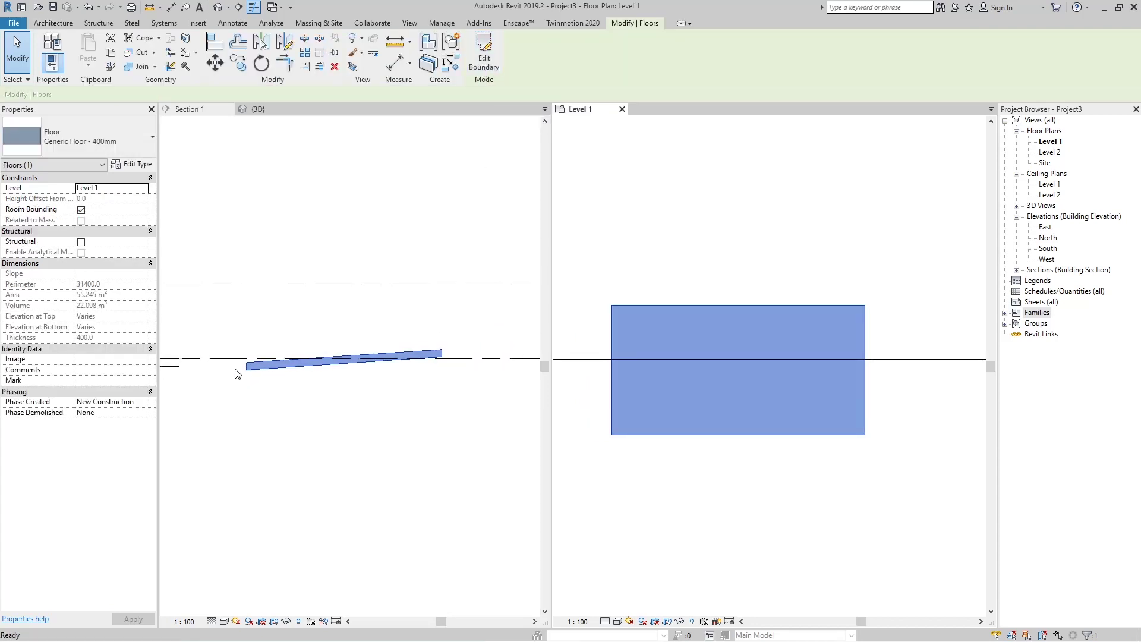
scroll(442, 379, down, 2)
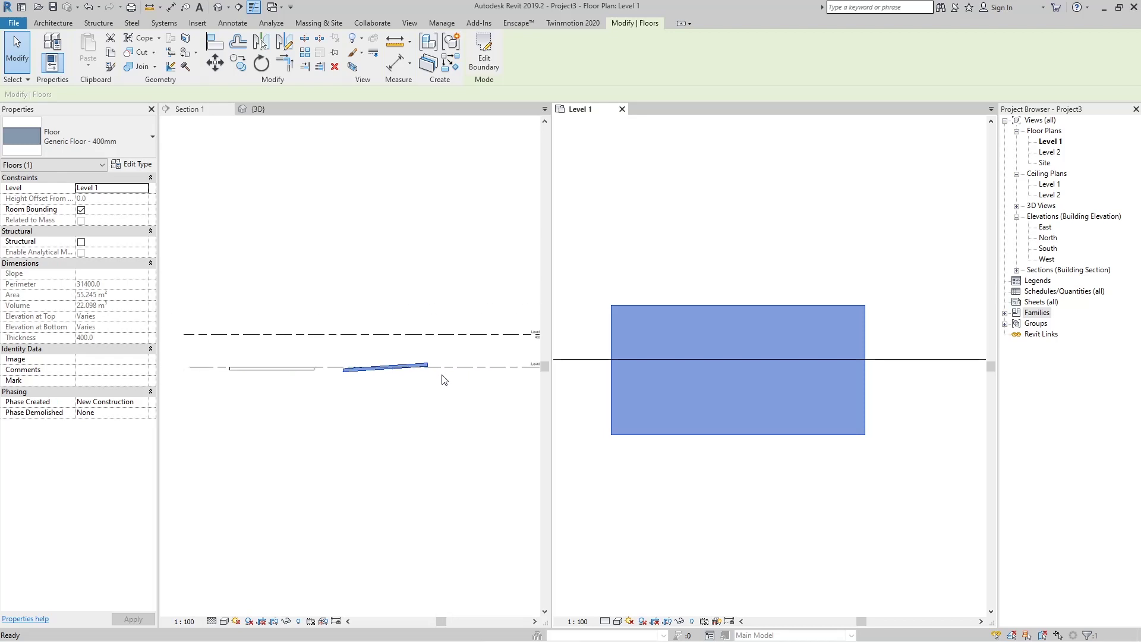
Step: Inspect the sloped floor in Section 1 and the 3D view, then reselect it on Level 1
click(399, 415)
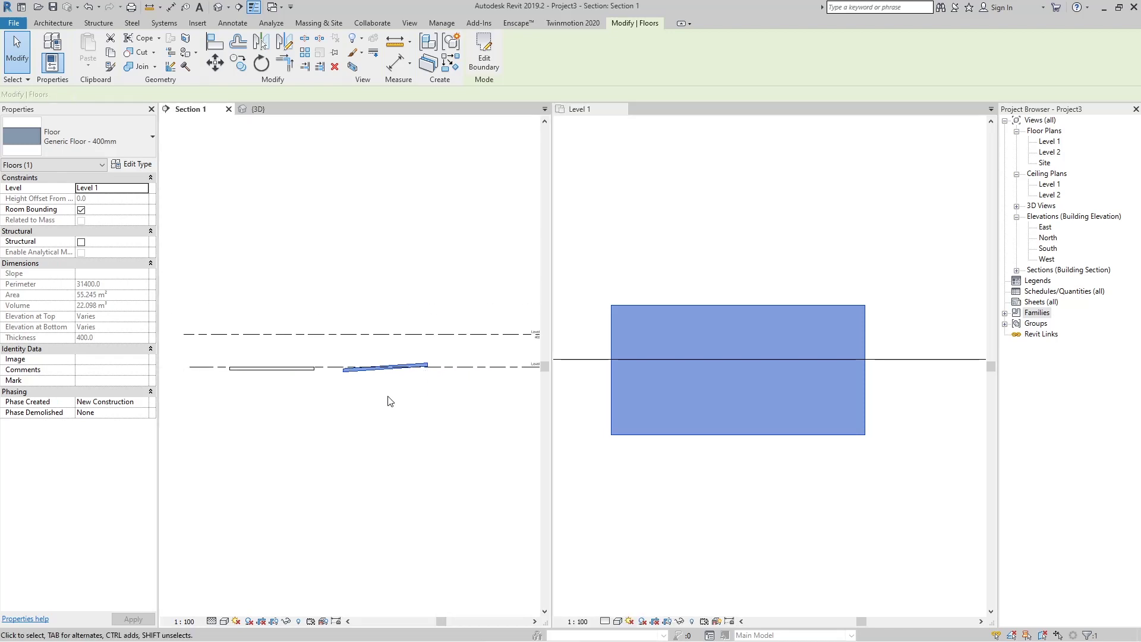
click(264, 109)
click(425, 395)
mouse_move(425, 395)
shift+middle_down()
mouse_move(446, 403)
mouse_move(496, 383)
mouse_move(546, 400)
mouse_move(416, 410)
shift+middle_up()
click(660, 517)
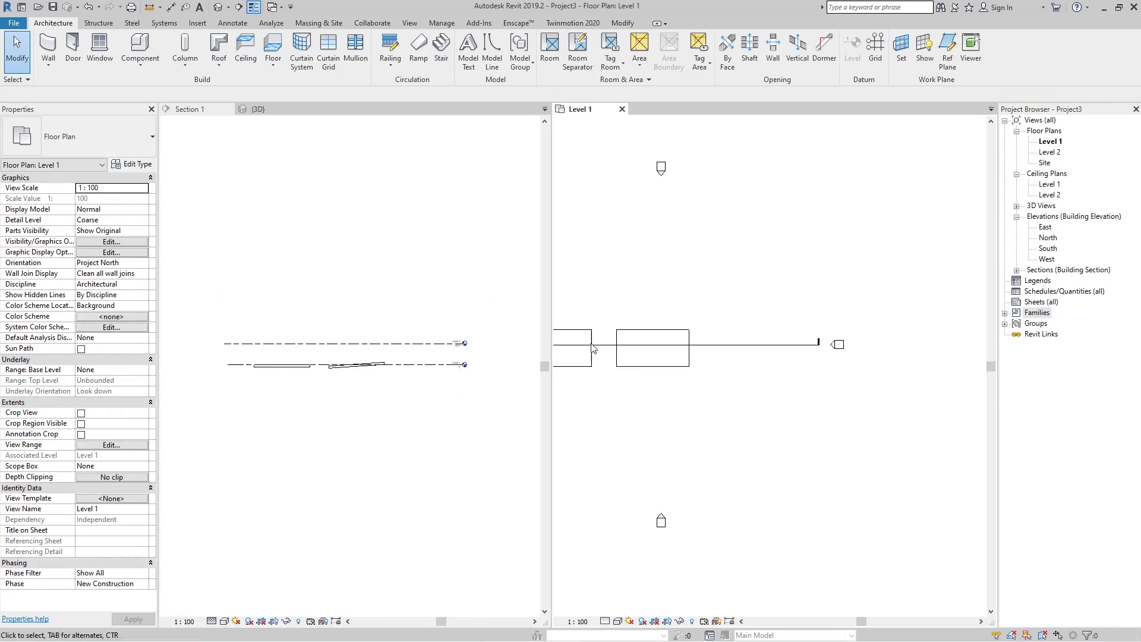
click(677, 336)
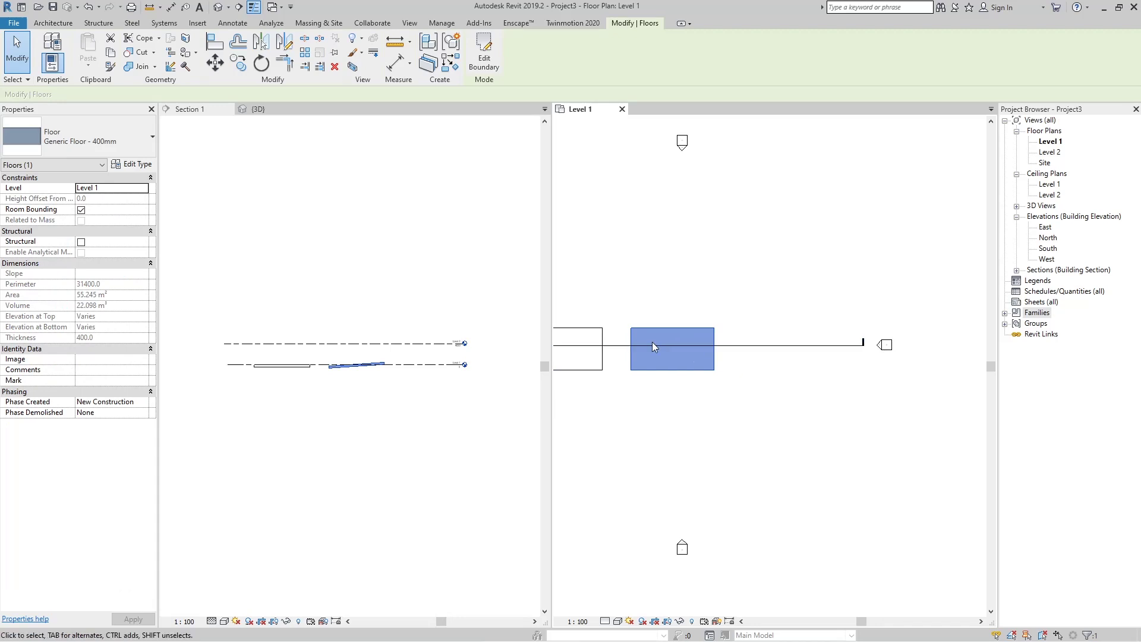
Step: Copy the sloped floor with CO and place the copy to its right
key(c)
key(o)
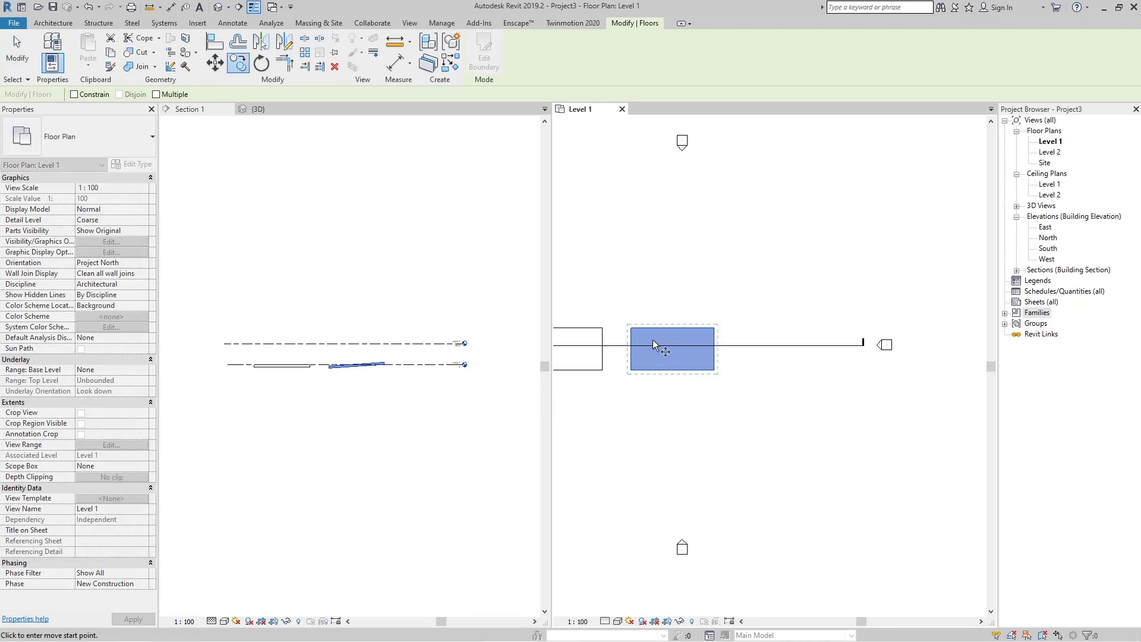
click(678, 376)
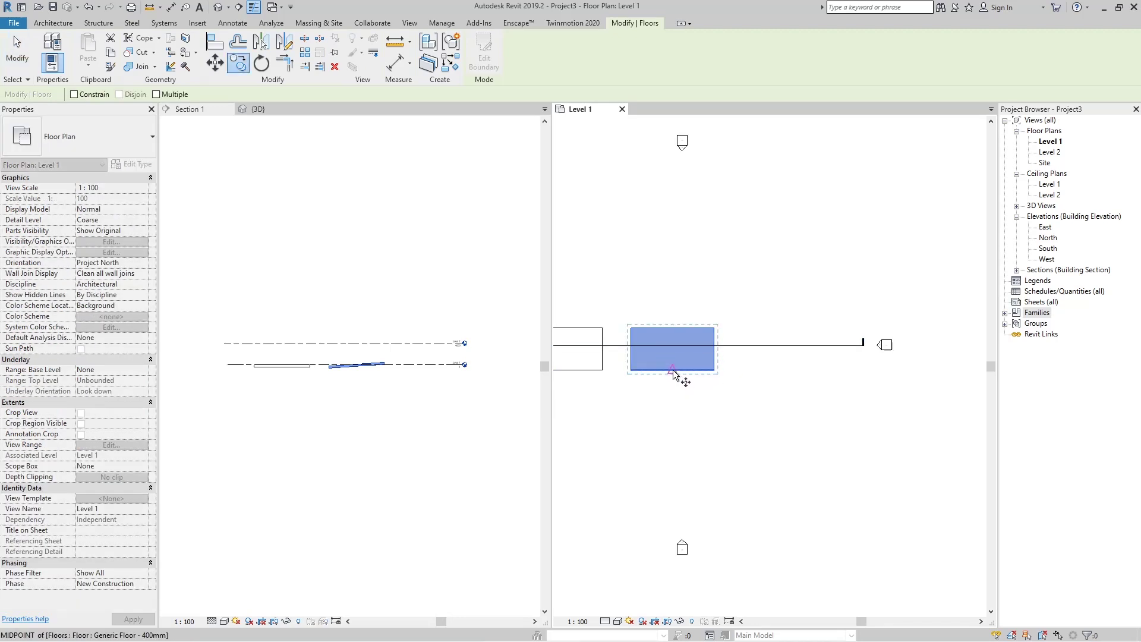
click(779, 369)
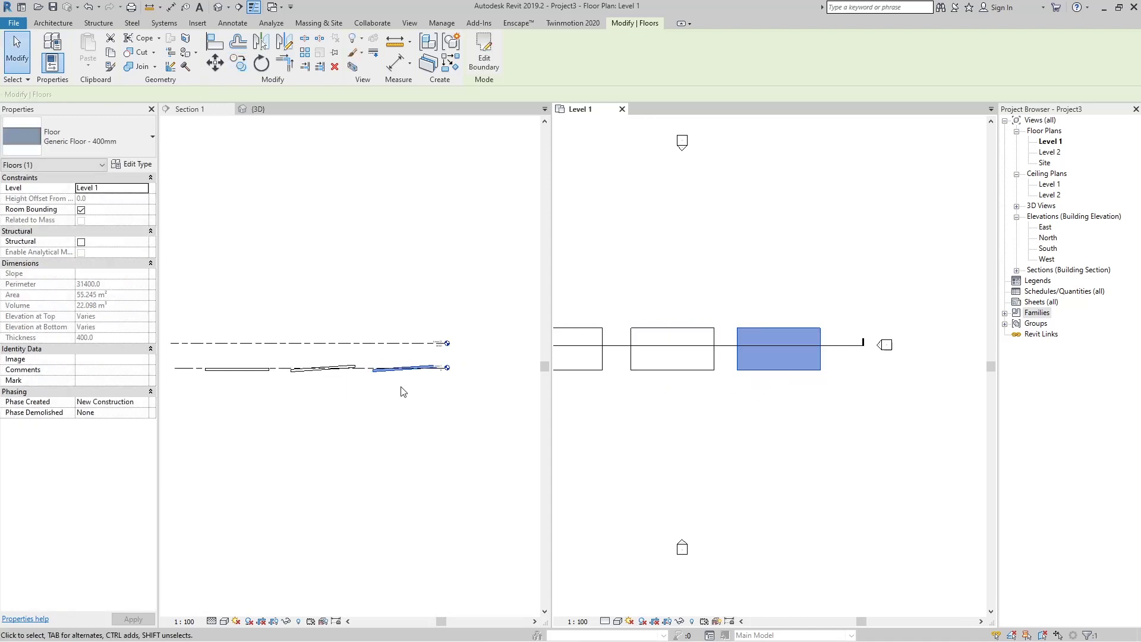
Step: In Section 1, switch Level 2 from 3D to 2D extents, then select Level 1
middle_drag(428, 387, 370, 375)
click(341, 349)
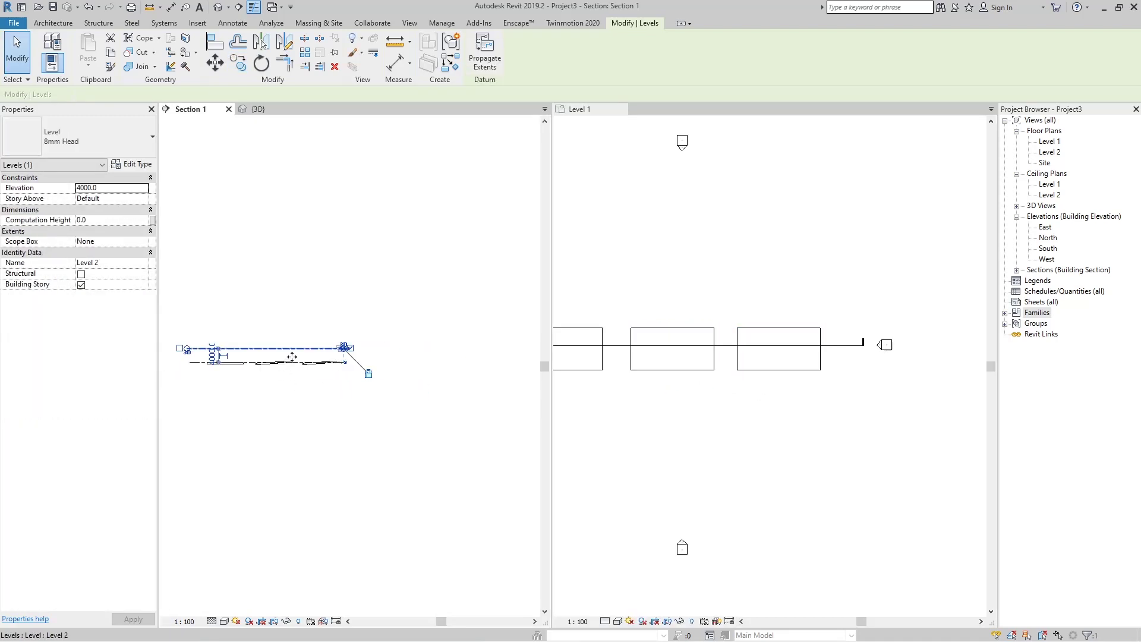
click(343, 346)
scroll(345, 357, up, 4)
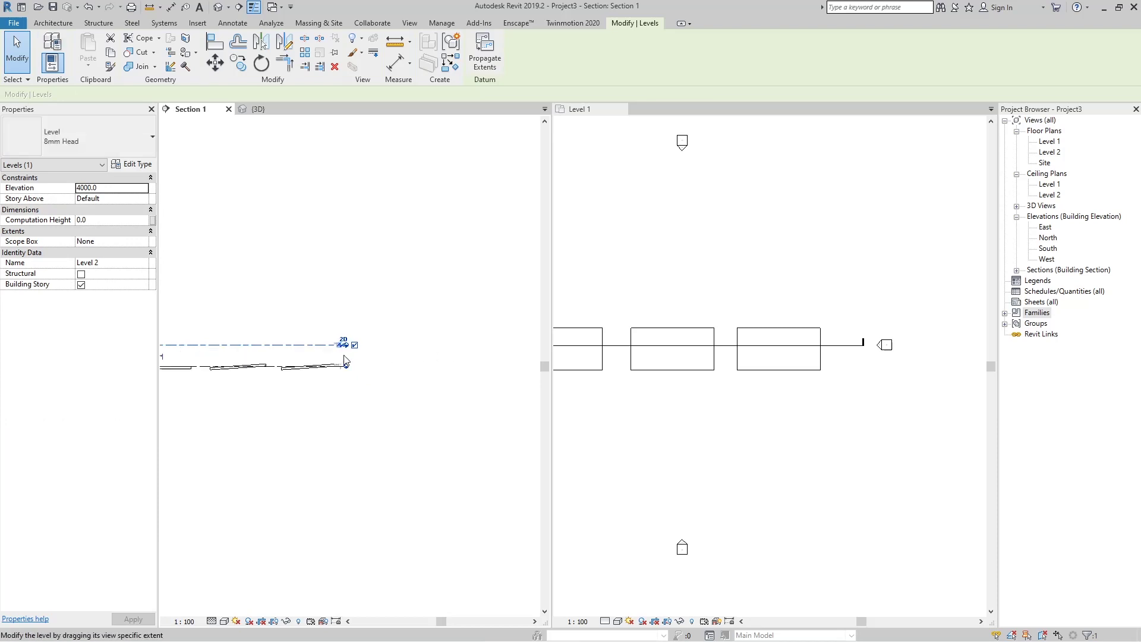
click(333, 378)
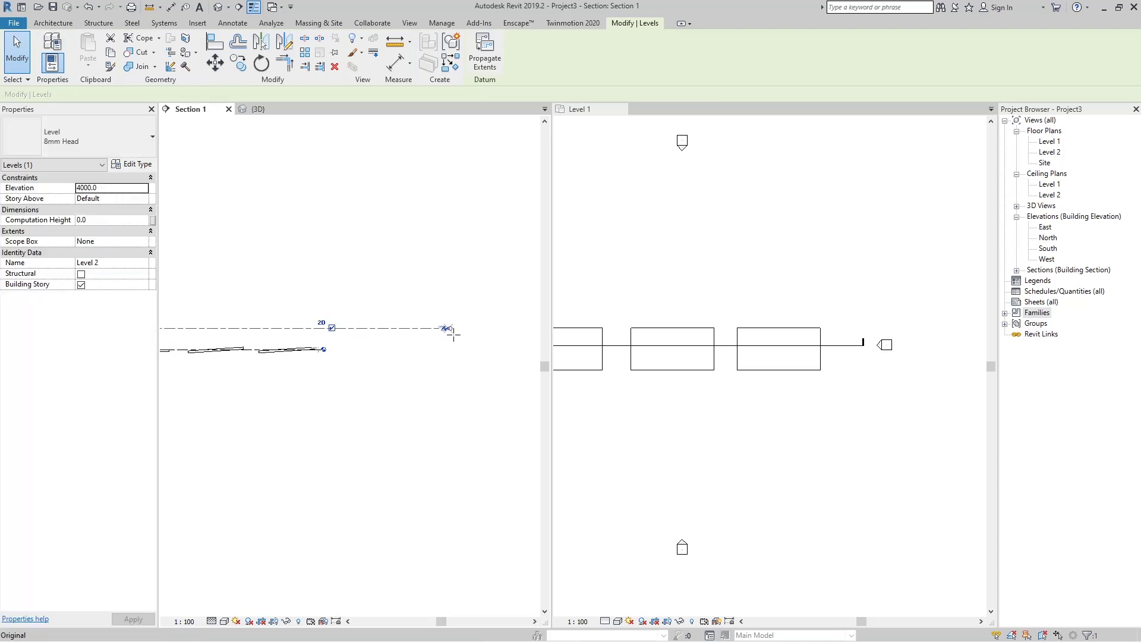
scroll(349, 355, up, 2)
Step: Reopen the boundary sketch of the copied floor on the right in the Level 1 plan
scroll(350, 355, down, 3)
click(754, 434)
scroll(753, 434, down, 2)
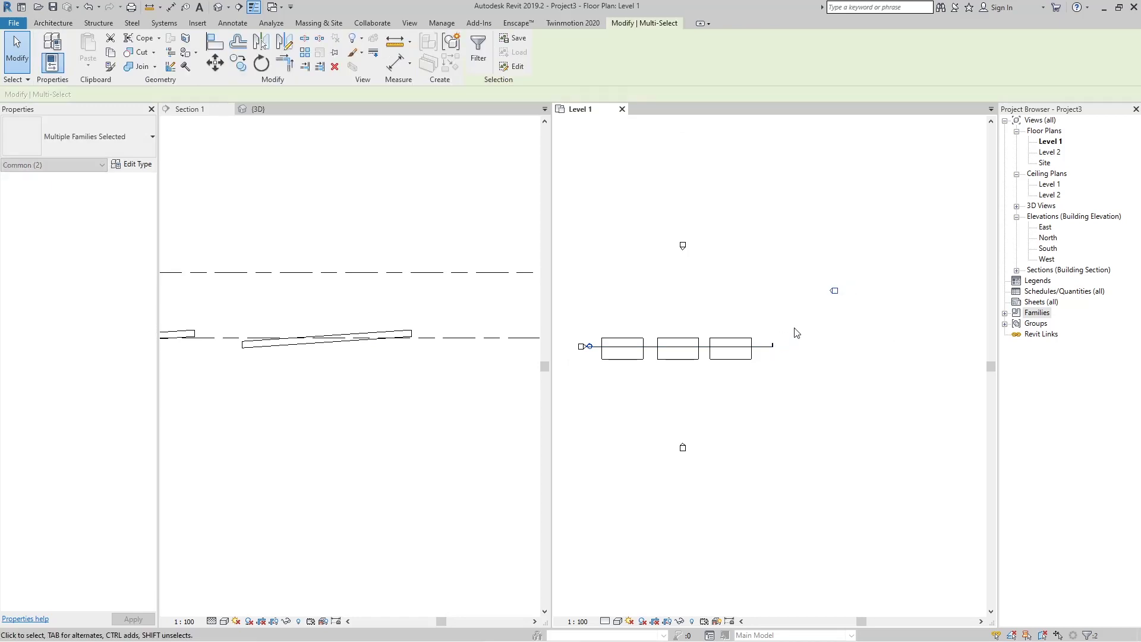
scroll(714, 396, up, 1)
scroll(401, 387, down, 1)
scroll(287, 374, down, 1)
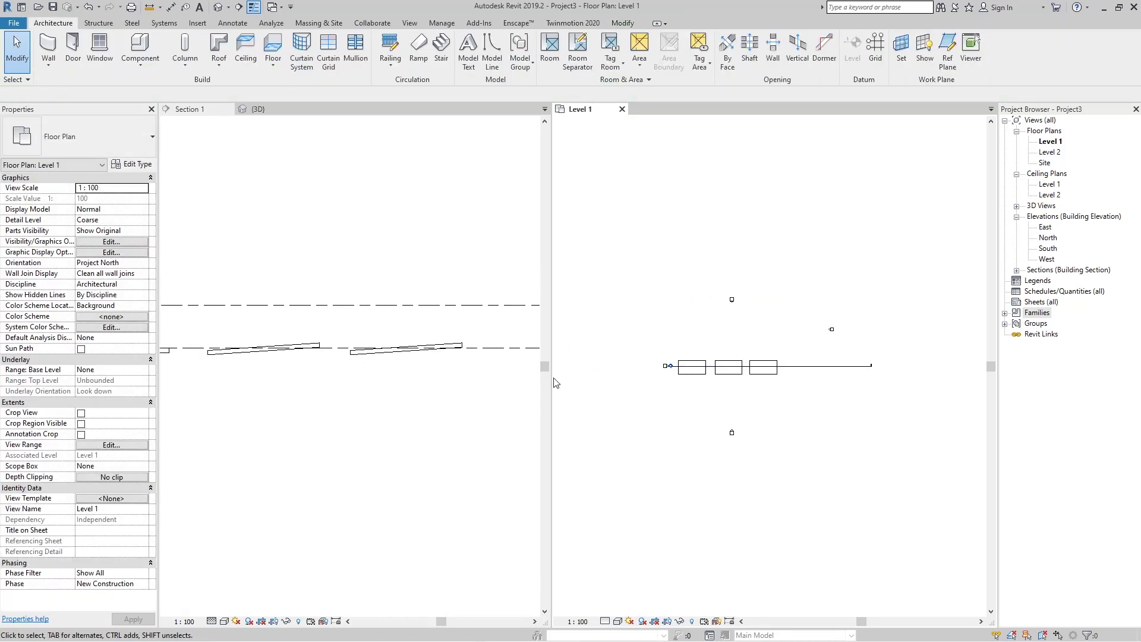
scroll(706, 401, up, 2)
scroll(707, 402, up, 2)
scroll(821, 410, down, 1)
click(752, 404)
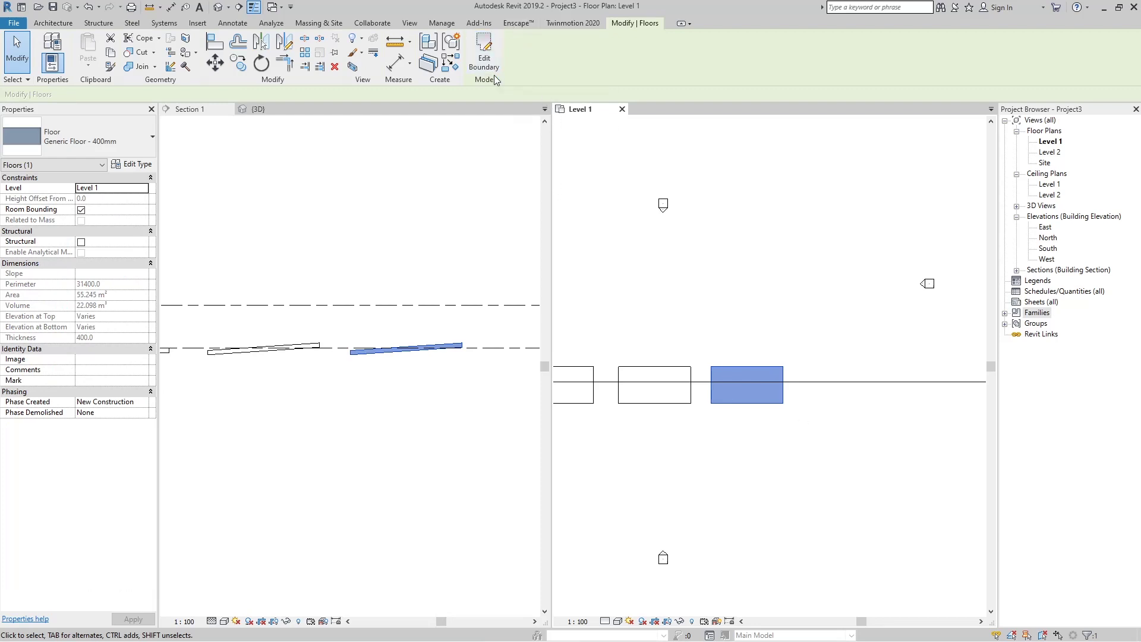
click(484, 56)
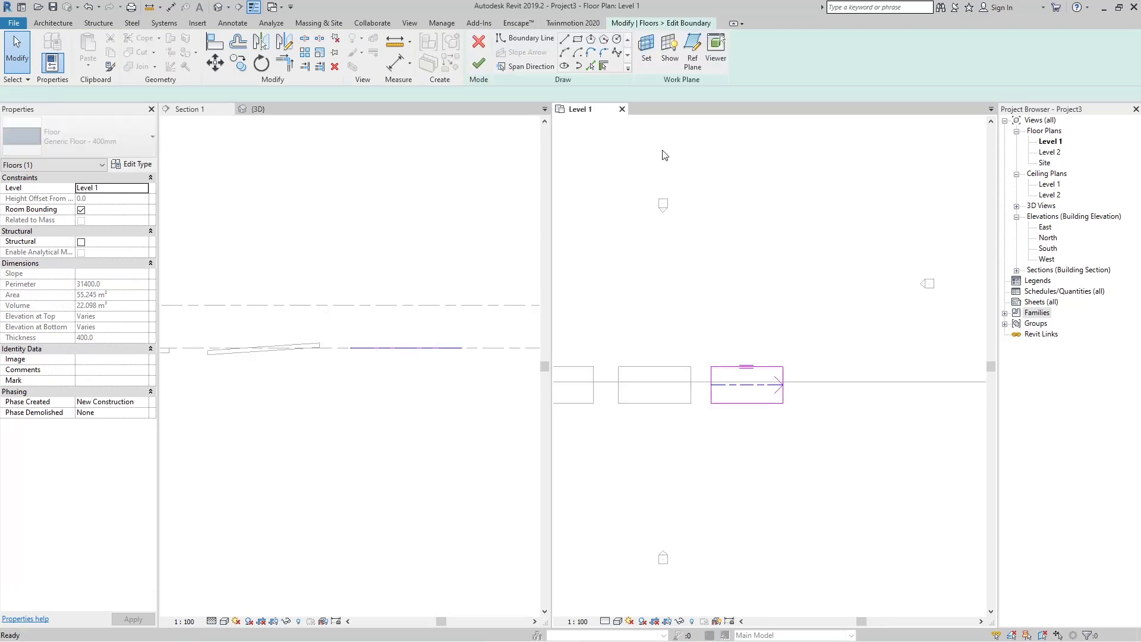
scroll(754, 390, up, 3)
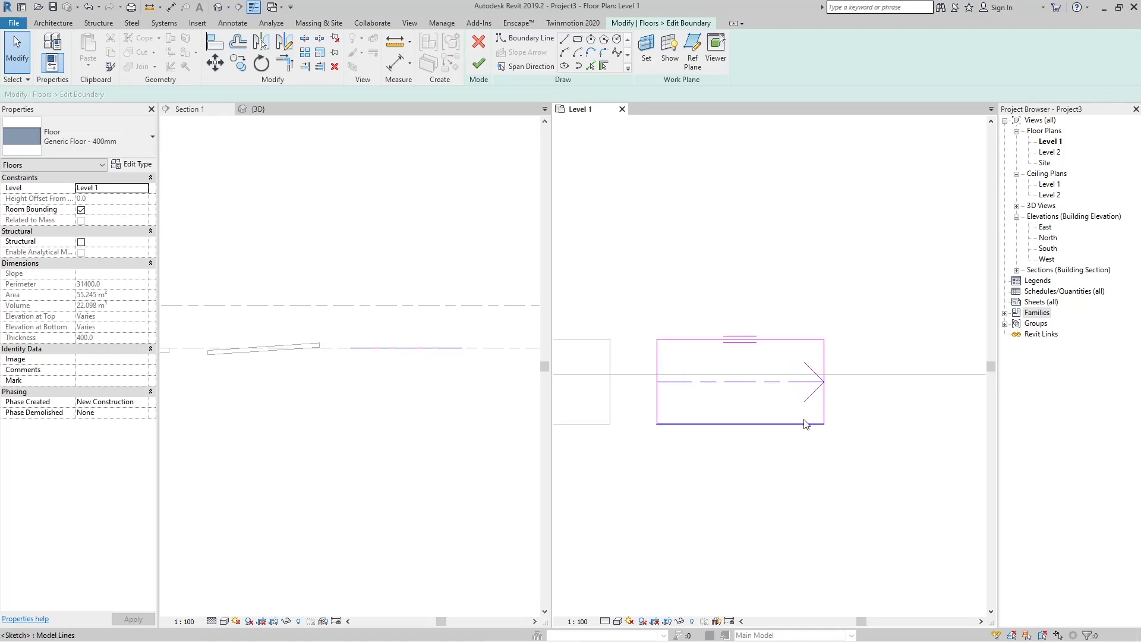
Step: Make the slope arrow specify by a 30° slope and finish the sketch
click(806, 386)
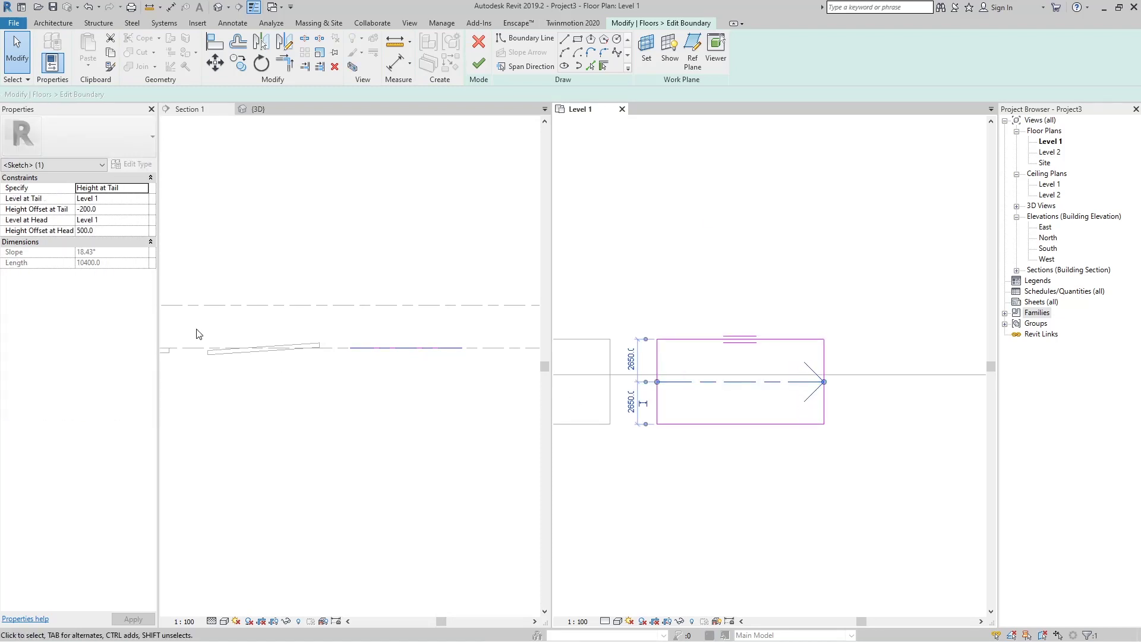
click(145, 190)
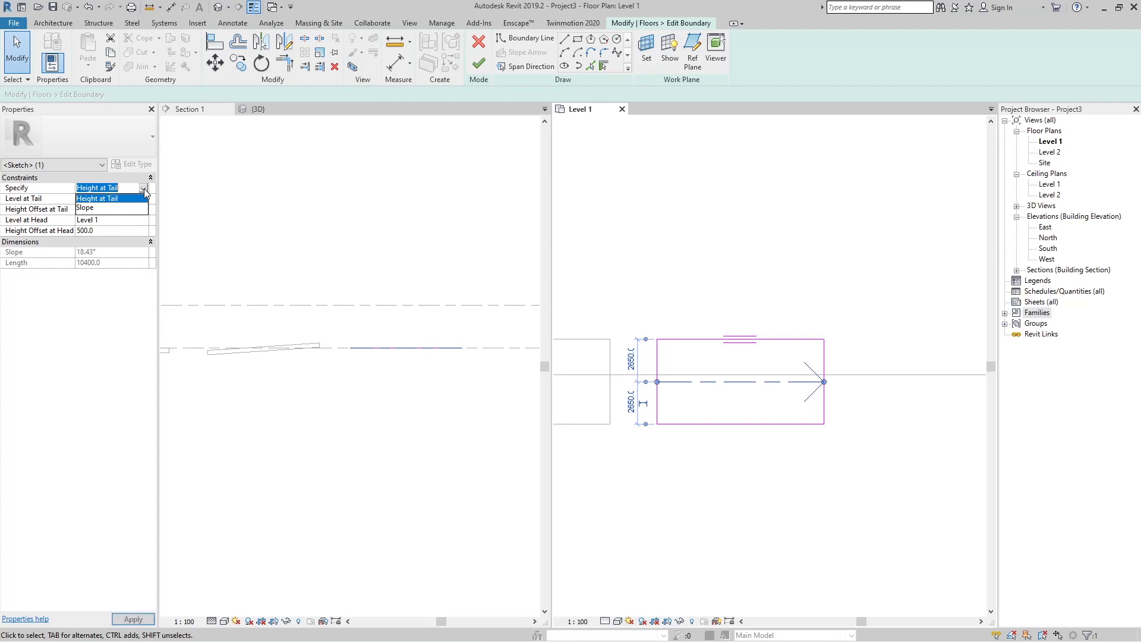
click(110, 208)
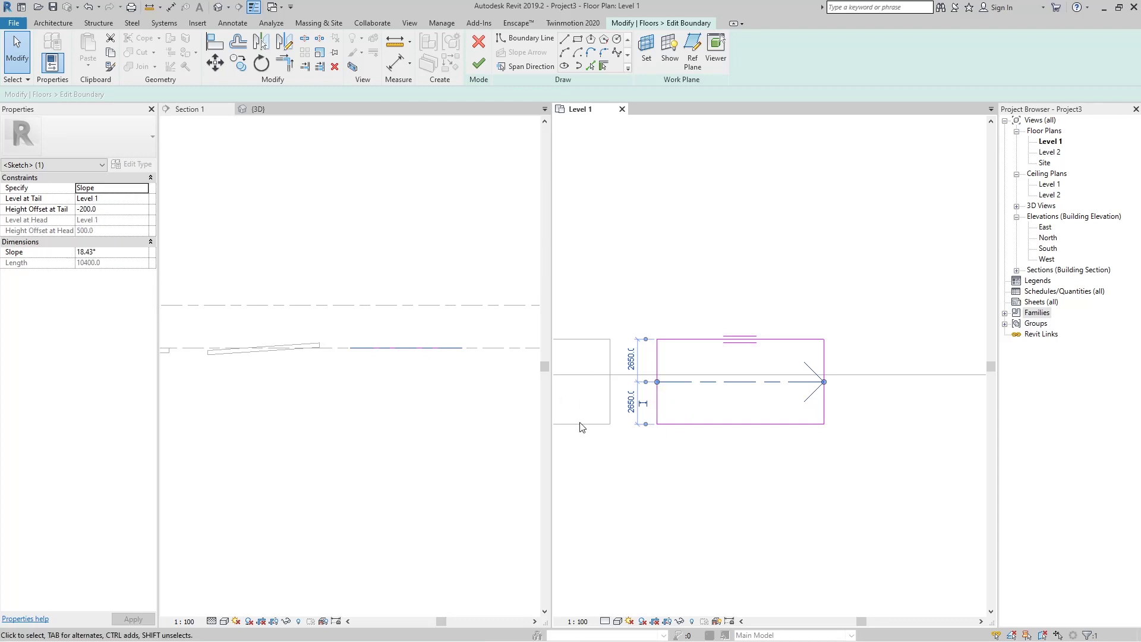
scroll(595, 404, down, 2)
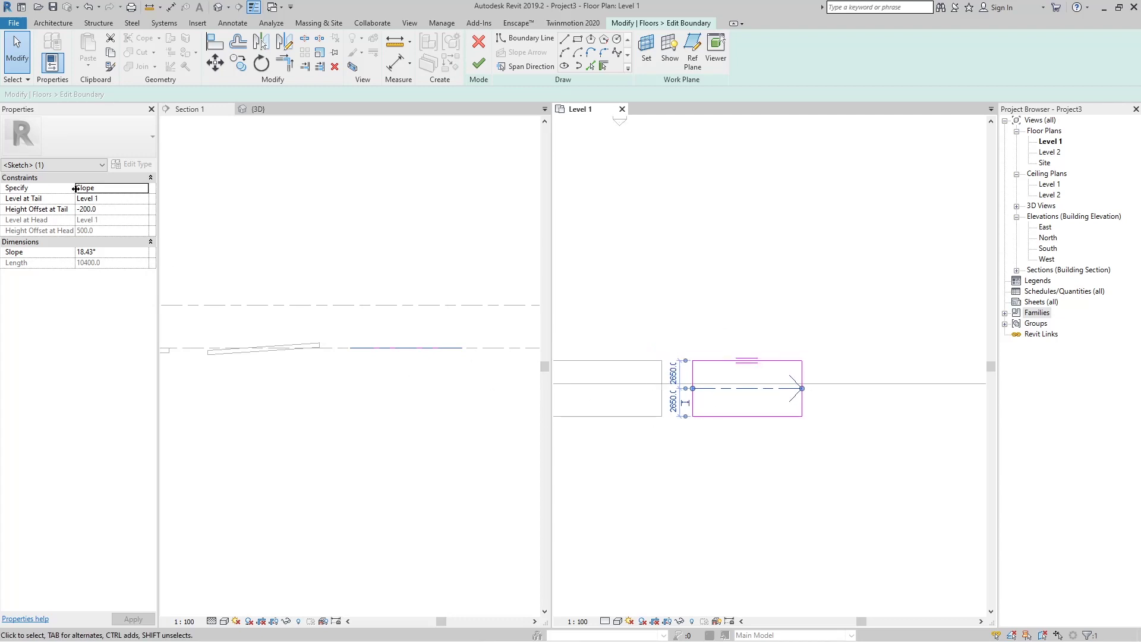
scroll(809, 410, up, 2)
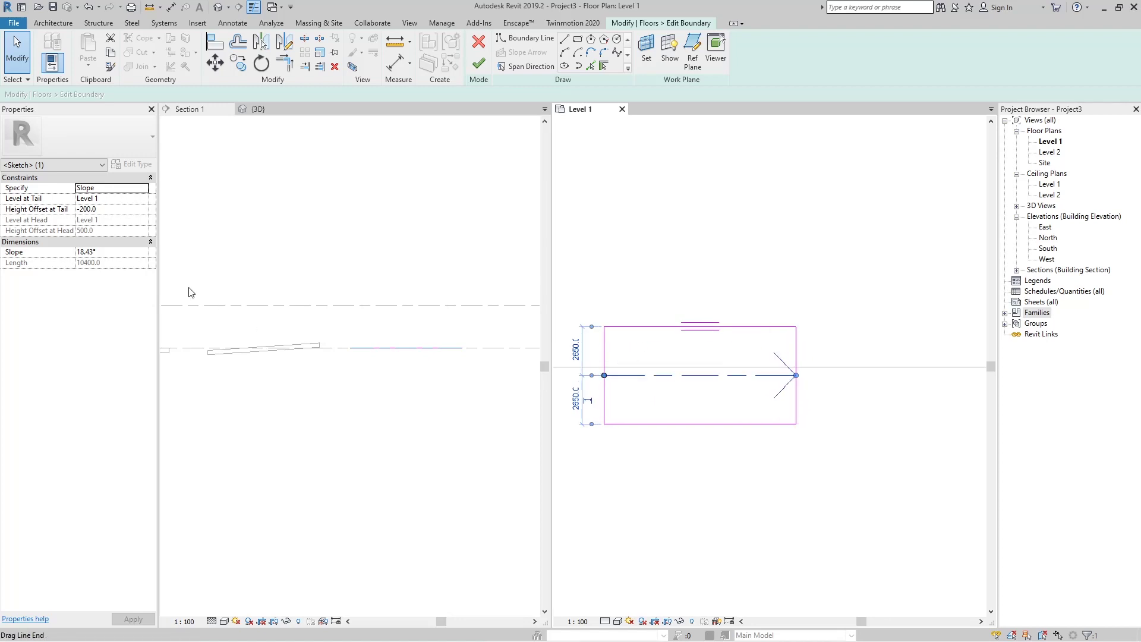
click(107, 257)
drag(107, 257, 77, 256)
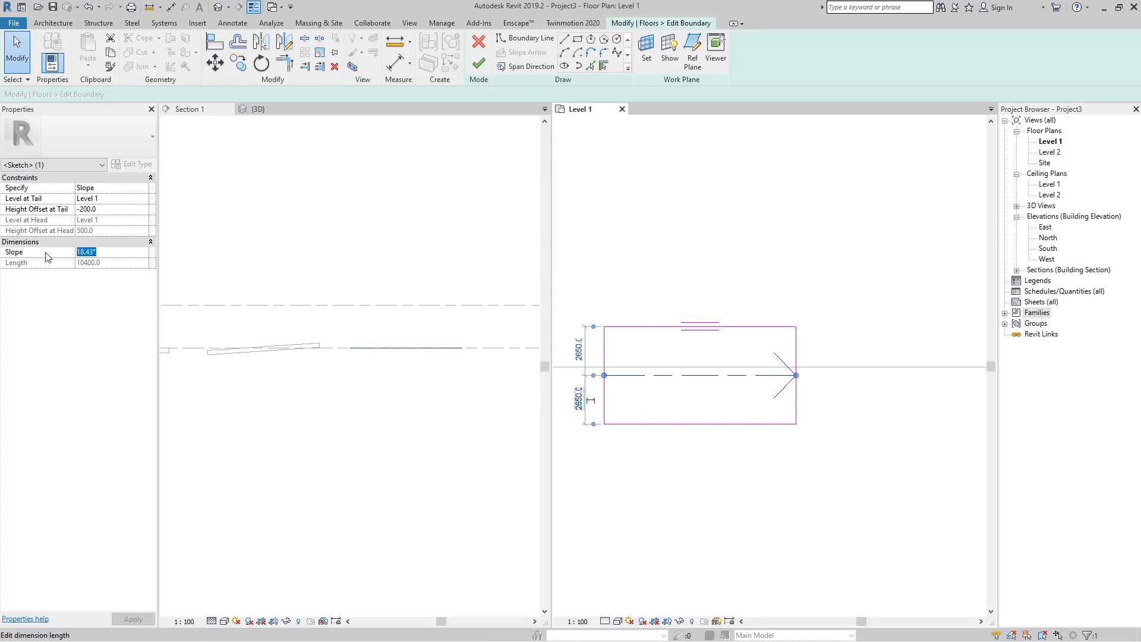
text(30)
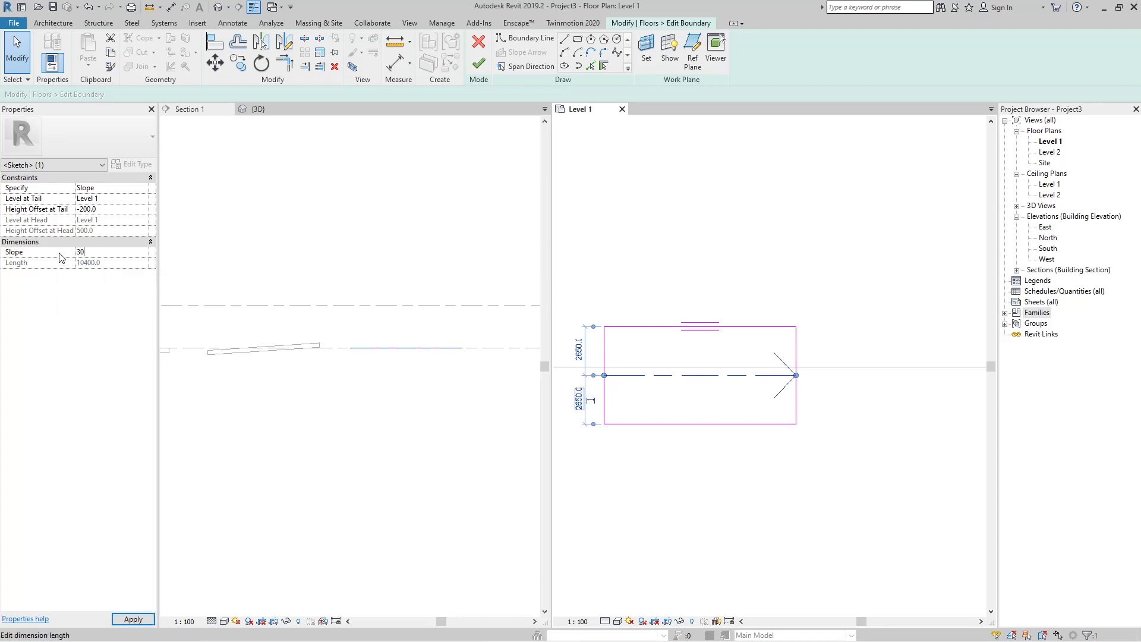
key(Return)
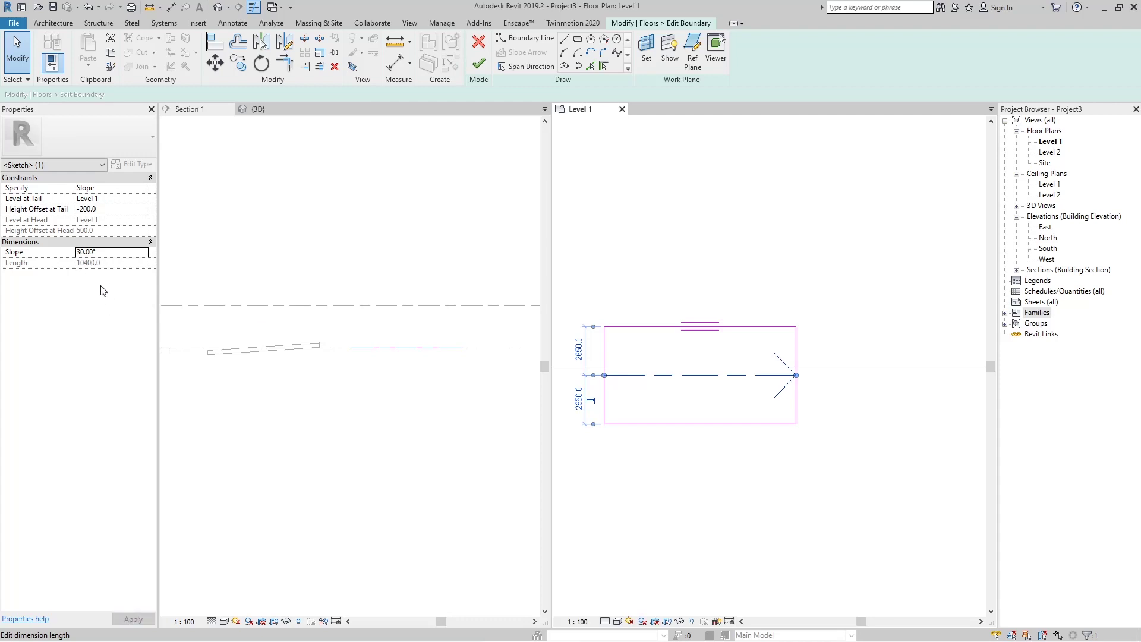
click(479, 64)
Step: In Section 1, dimension the angle between the Level 1 line and the sloped floor edge
click(349, 387)
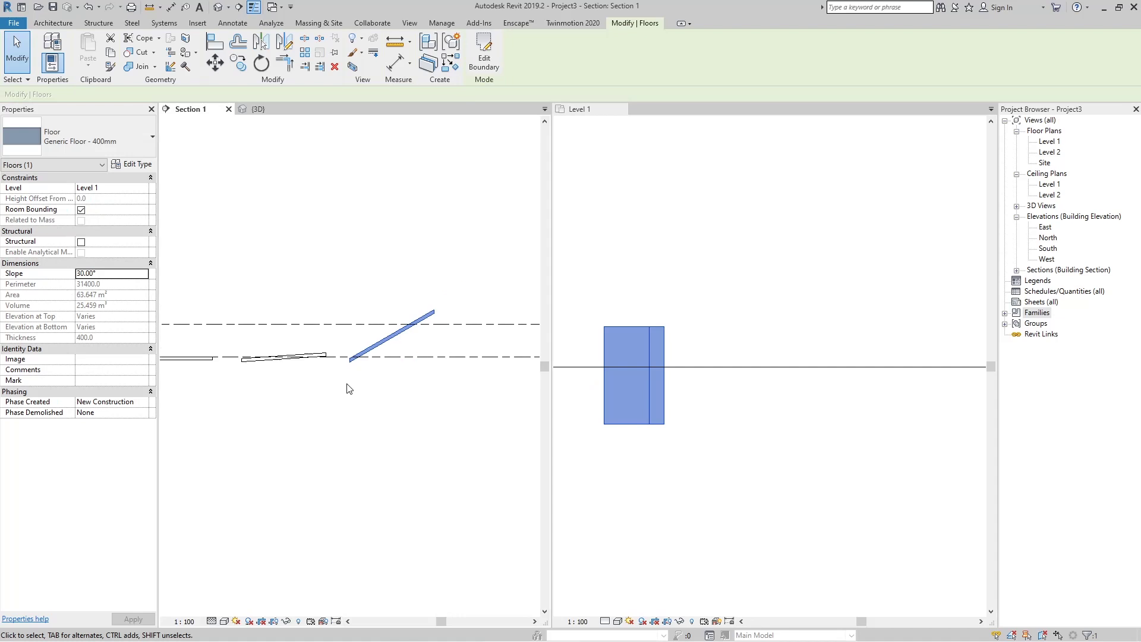
scroll(382, 344, up, 2)
click(388, 457)
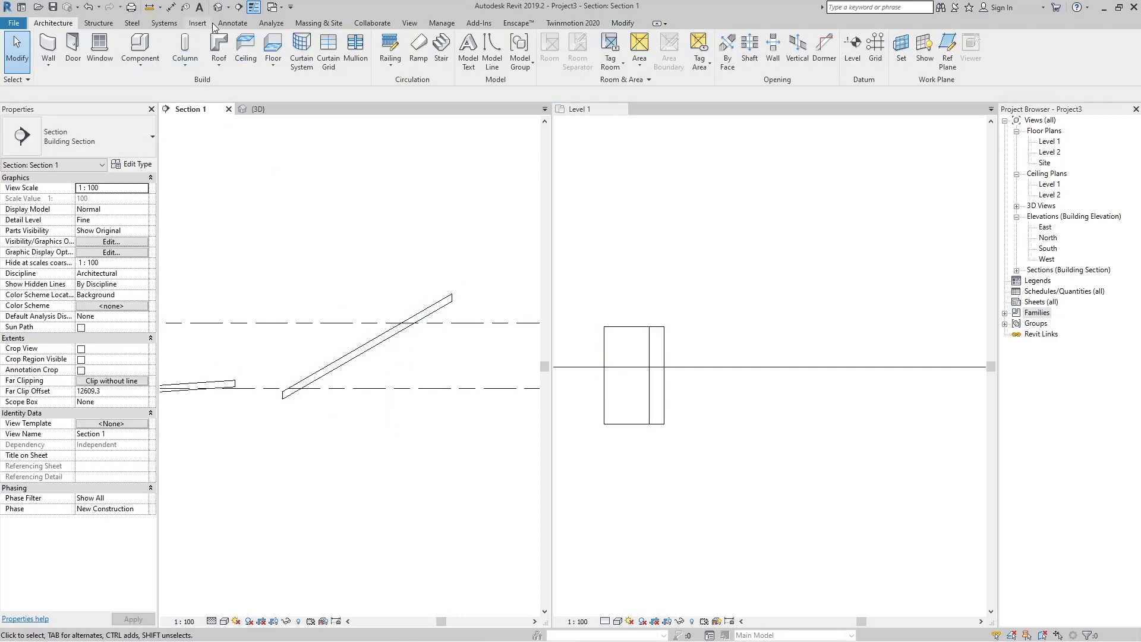
click(232, 22)
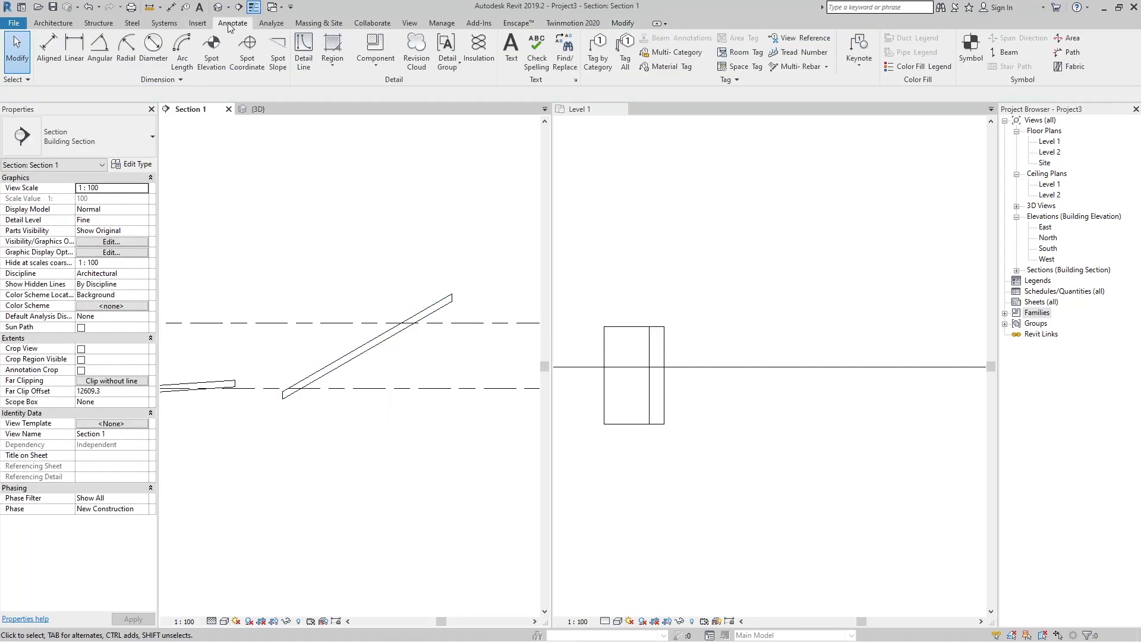
click(100, 48)
click(366, 387)
click(368, 355)
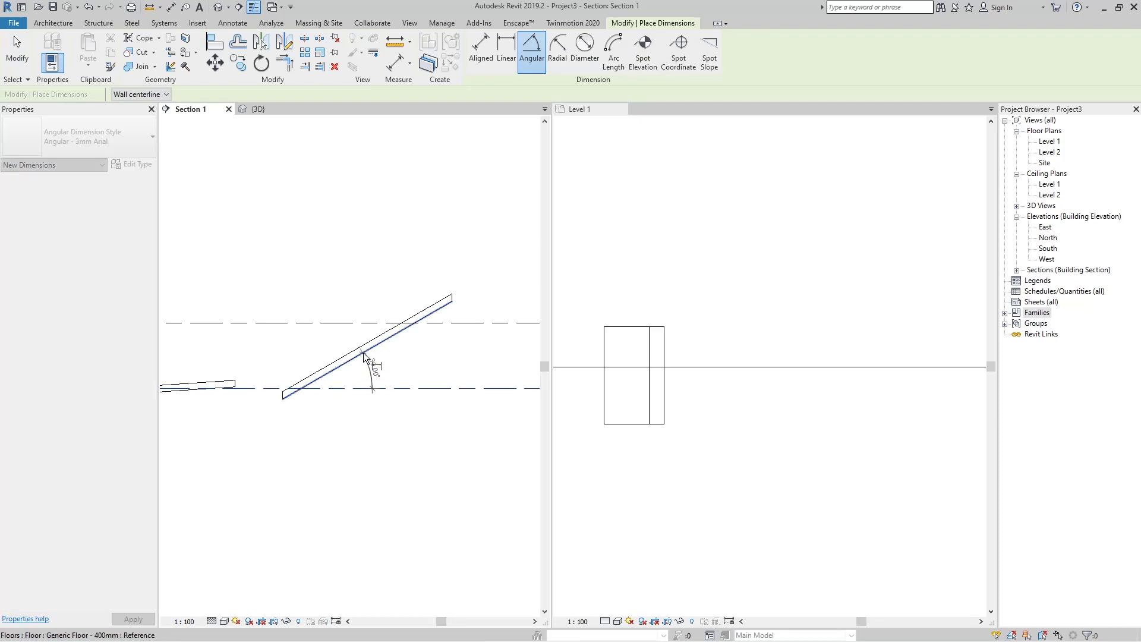
scroll(370, 363, up, 3)
click(356, 372)
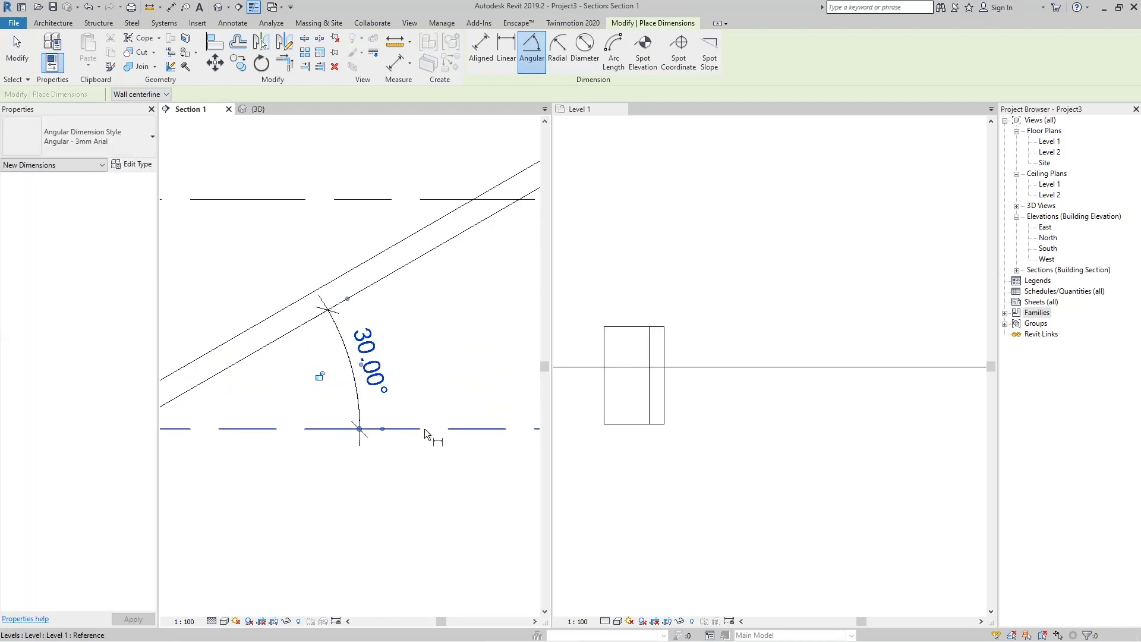
Step: Exit the dimension tool and select the 30.00° angular dimension to check it
scroll(416, 411, down, 3)
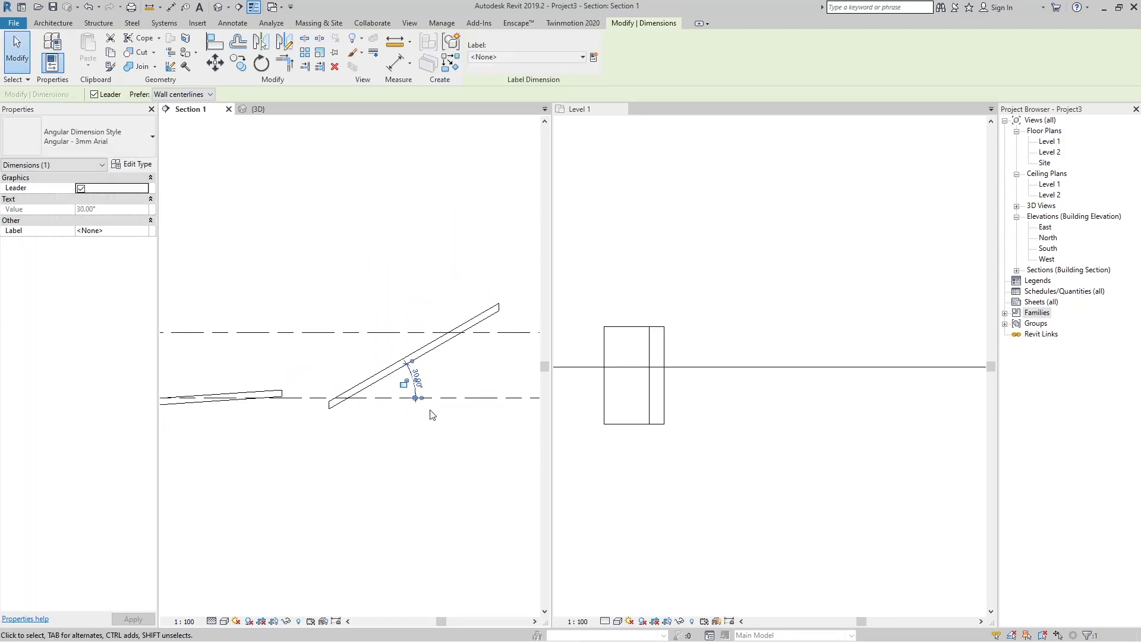
key(Escape)
key(Escape)
click(428, 399)
scroll(431, 397, down, 3)
Step: Review the sloped floor's boundary sketch and slope arrow in Level 1, finishing without changes
click(721, 408)
scroll(721, 408, down, 3)
click(670, 411)
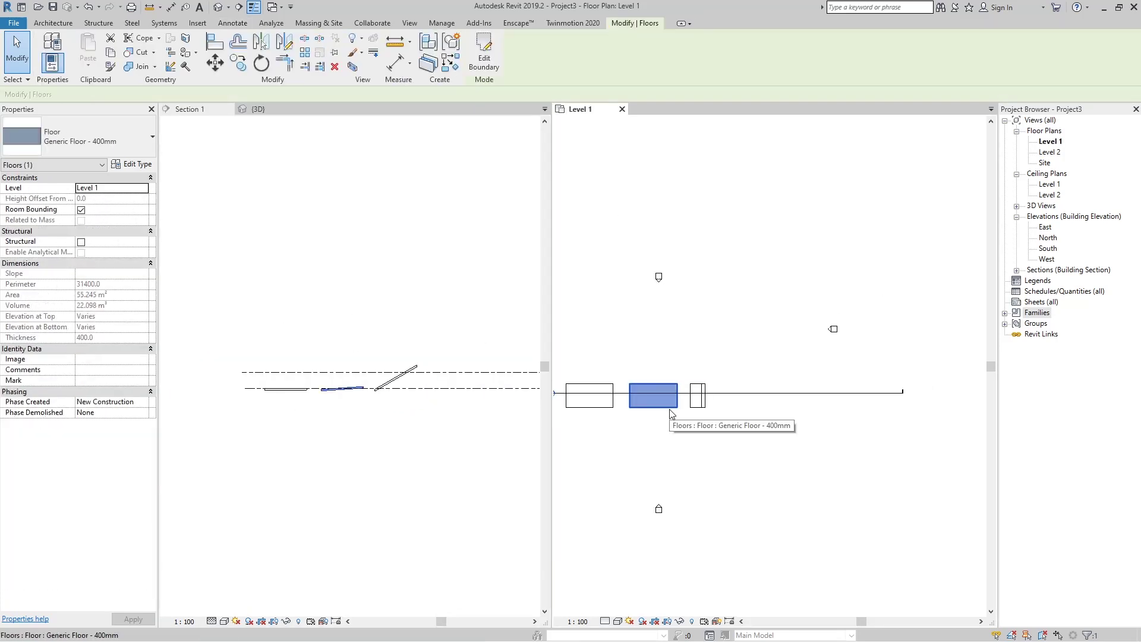
scroll(670, 409, up, 2)
click(498, 60)
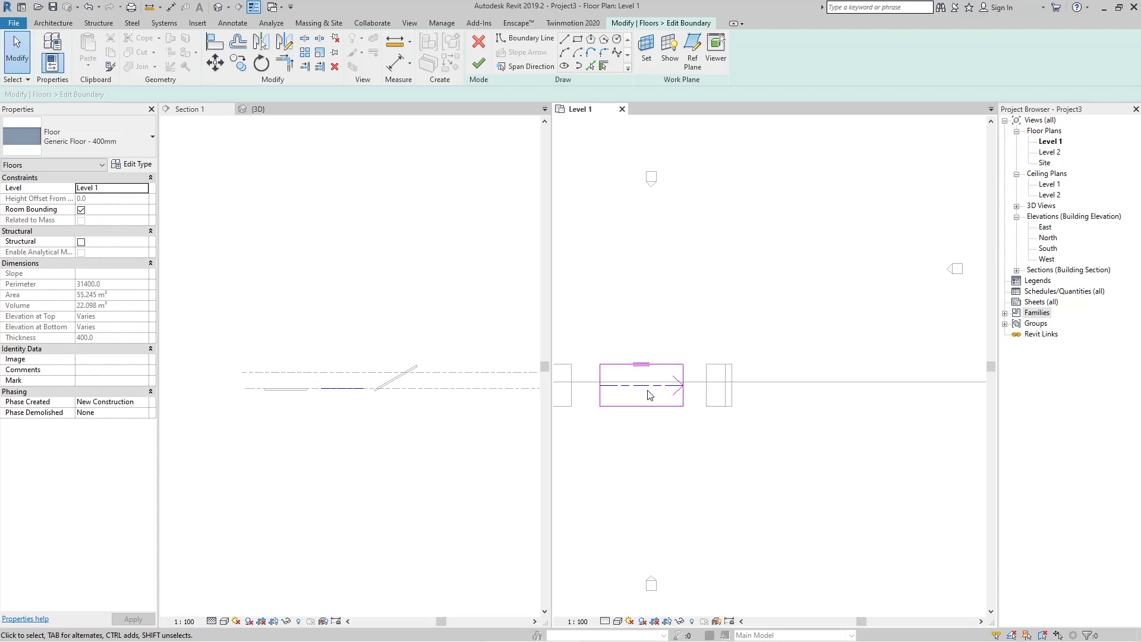
click(666, 385)
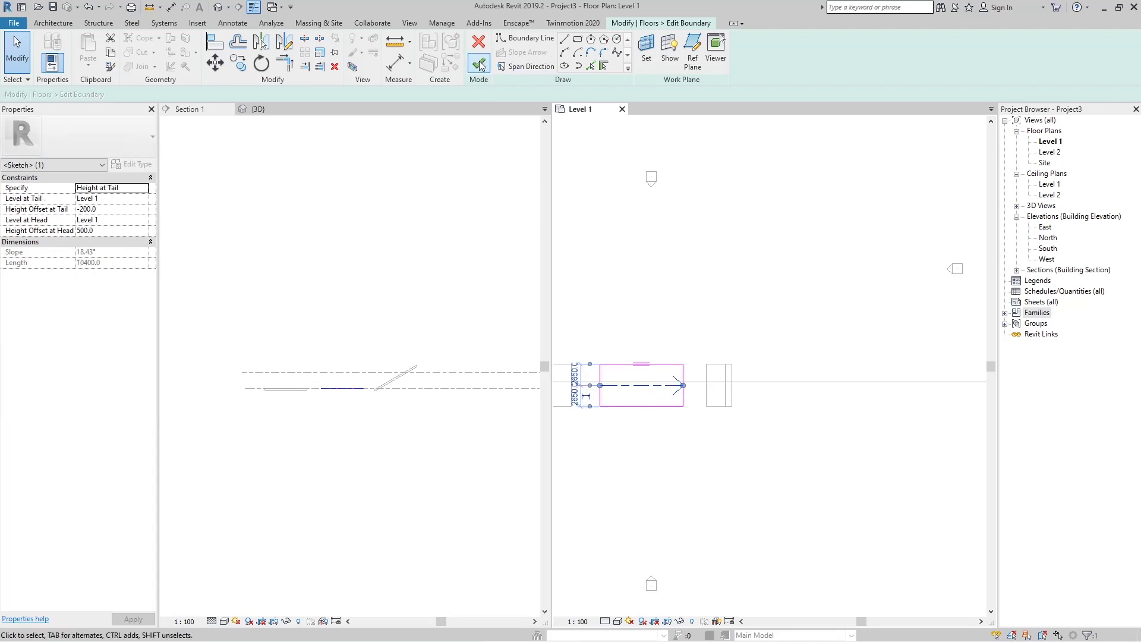
click(480, 63)
click(739, 446)
Step: Copy the flat floor 37000 to the right with CO and select the copy
scroll(642, 398, down, 2)
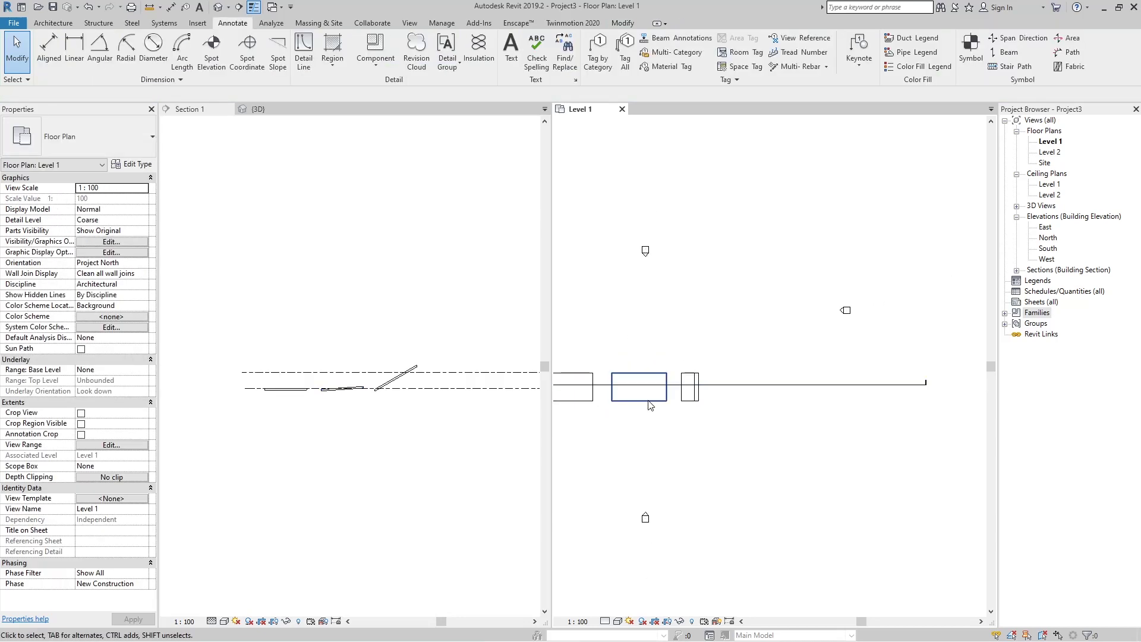
middle_drag(650, 406, 755, 421)
scroll(693, 417, up, 1)
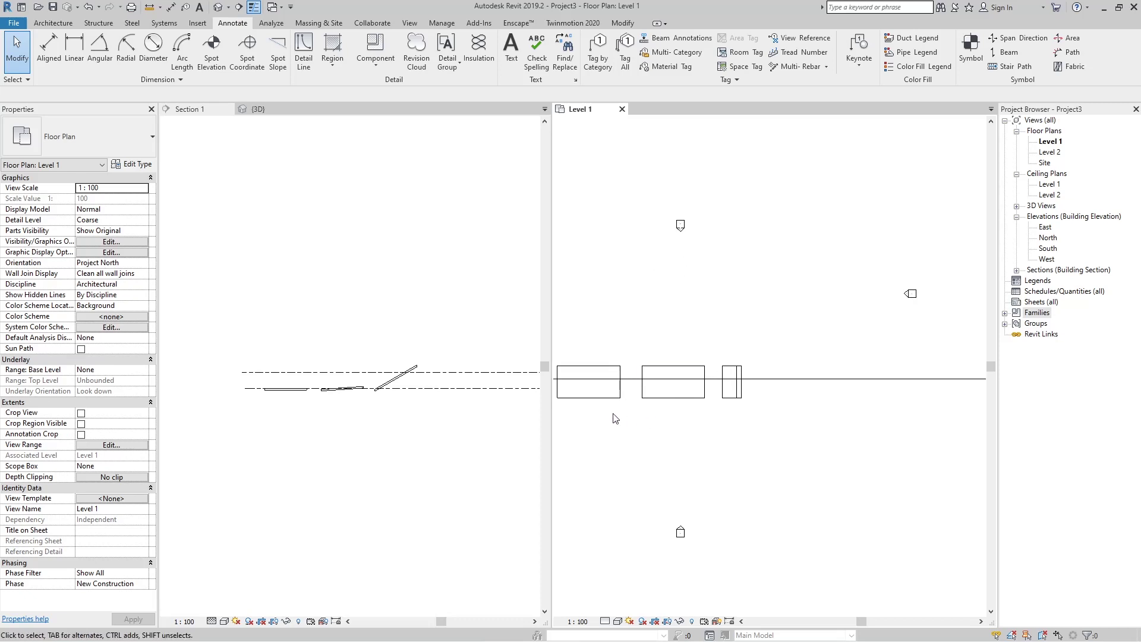
click(595, 398)
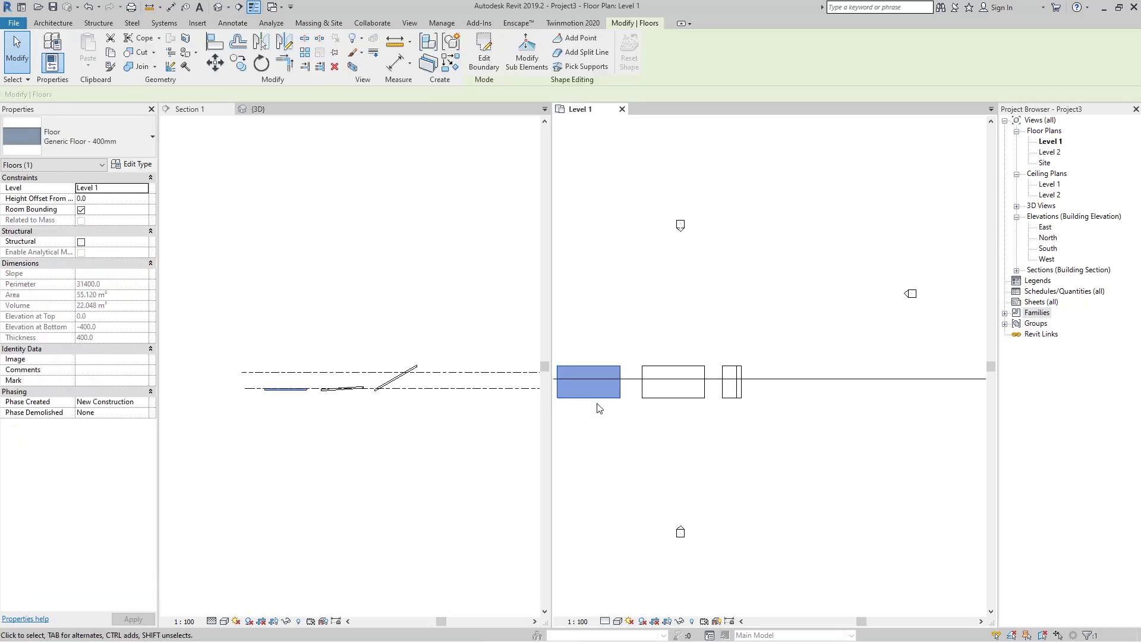
key(c)
key(o)
click(591, 398)
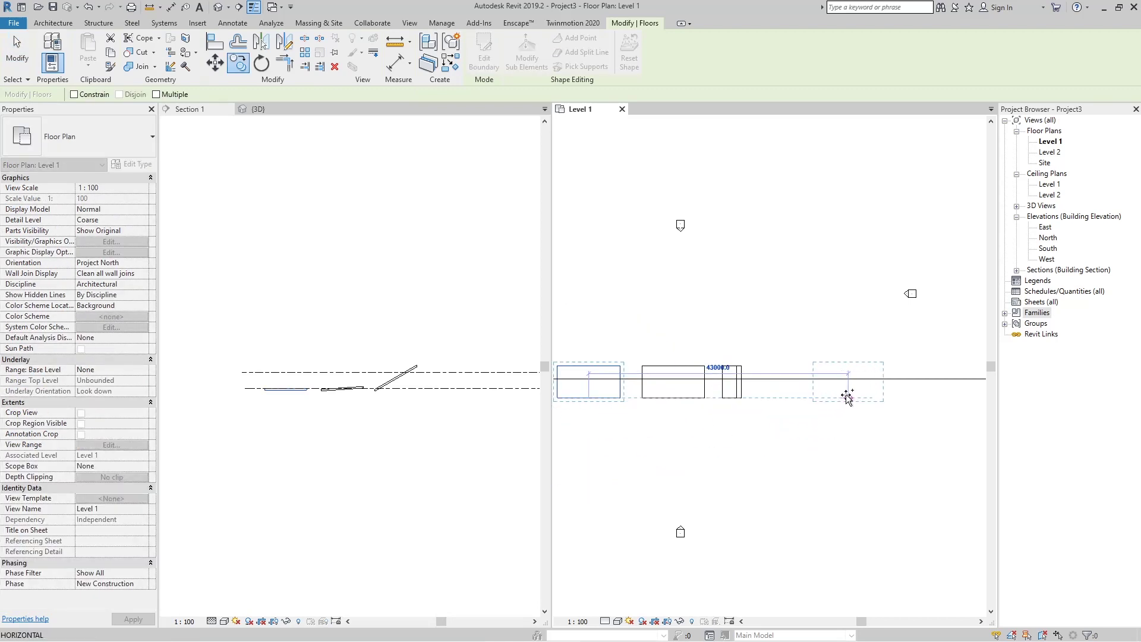
click(845, 397)
middle_drag(859, 454, 736, 460)
scroll(742, 428, up, 2)
click(731, 439)
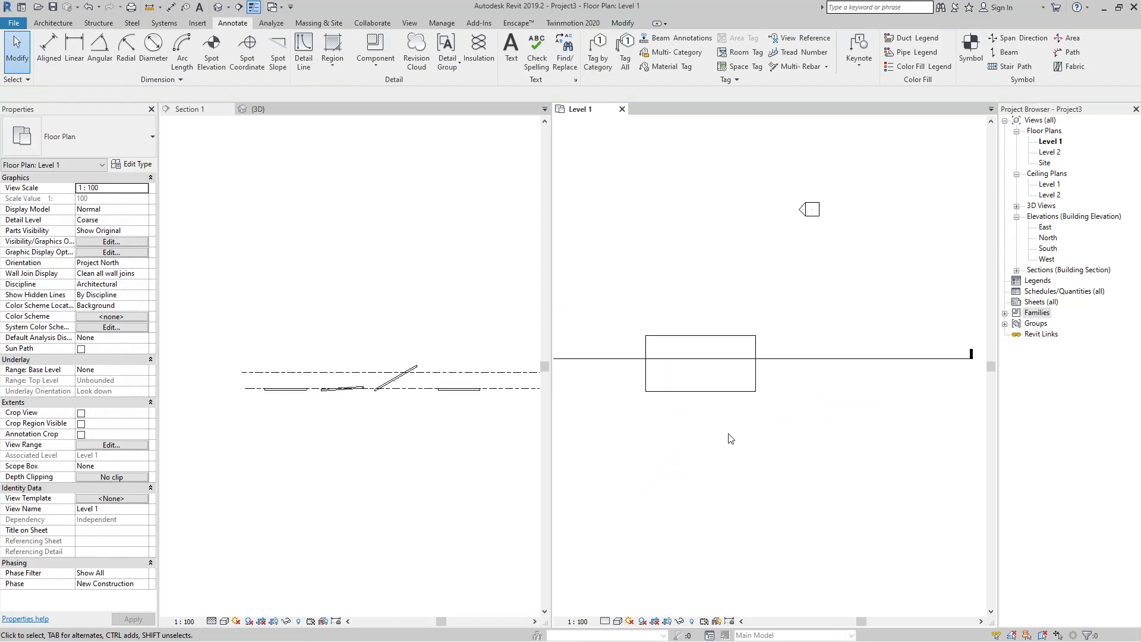
click(723, 393)
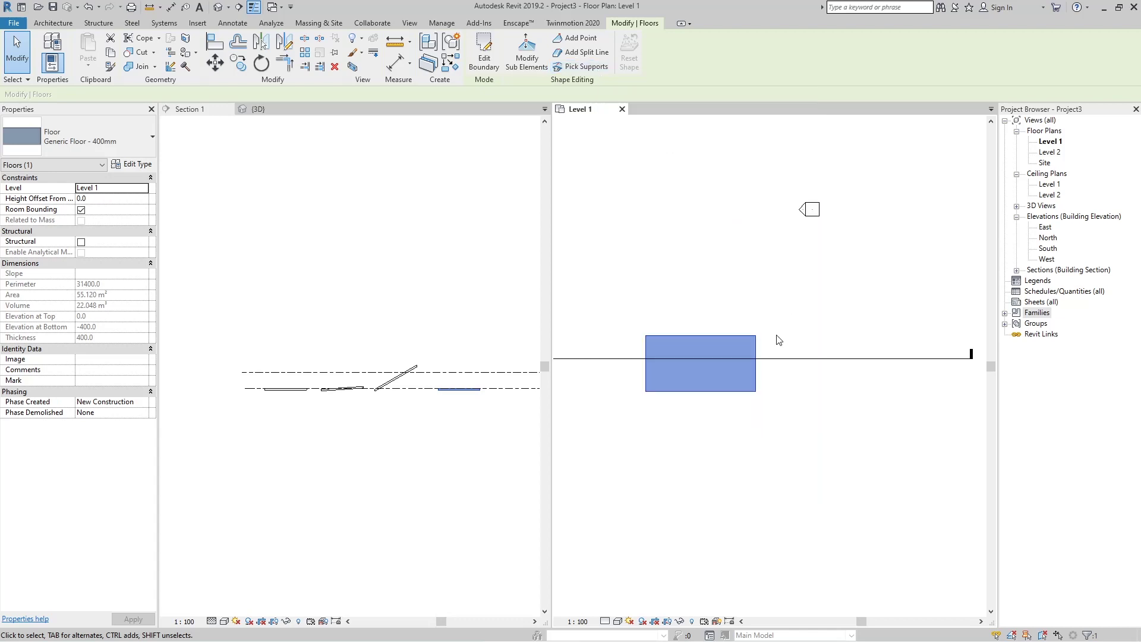
Step: Start Modify Sub Elements on the copied flat floor
click(529, 63)
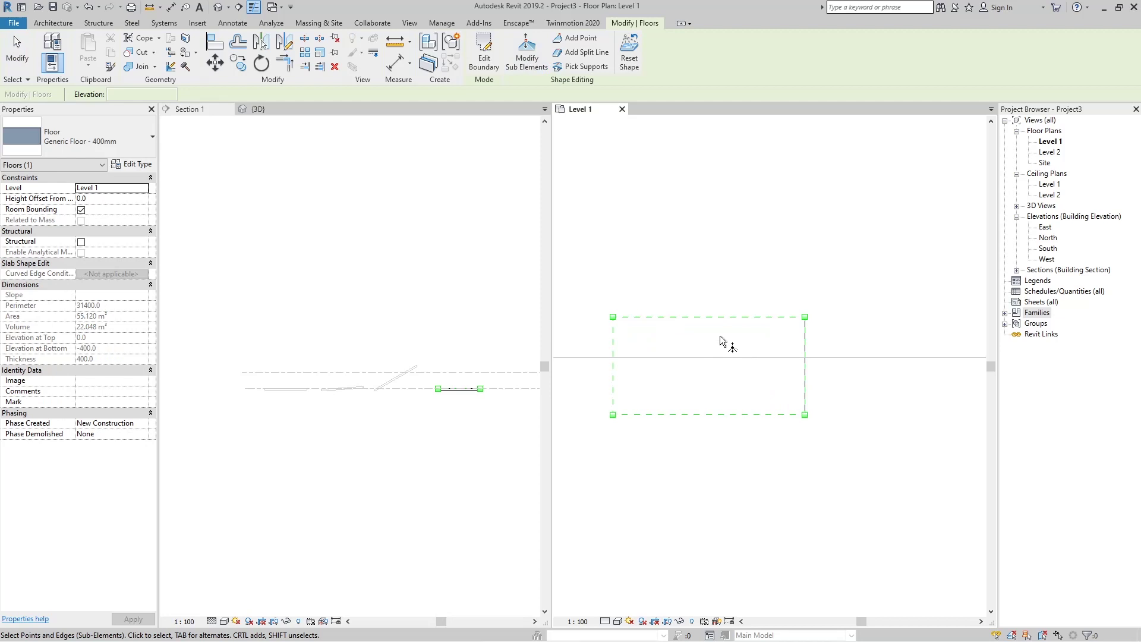
Step: Try selecting the floor's top edge and top-right corner point, then deselect the point
scroll(718, 340, up, 2)
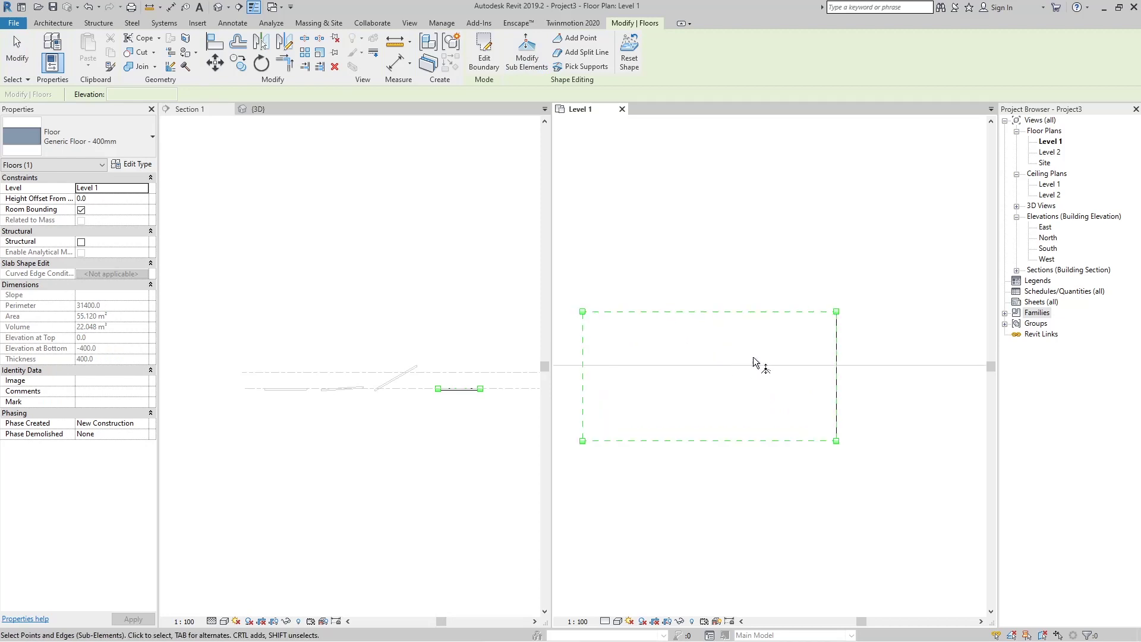
scroll(747, 365, down, 1)
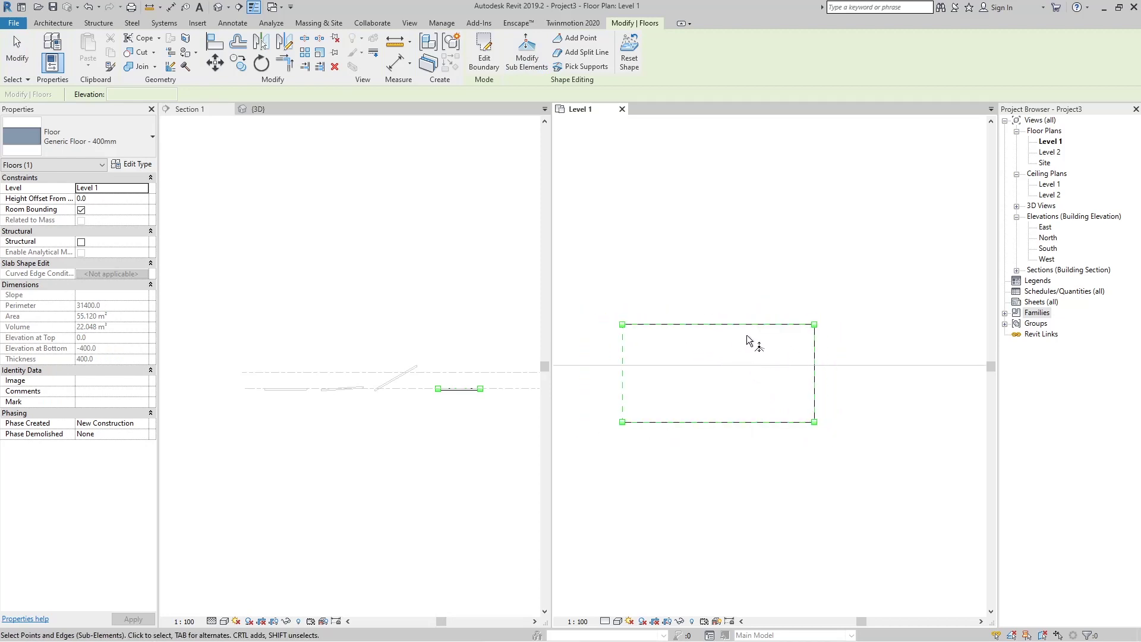
click(740, 325)
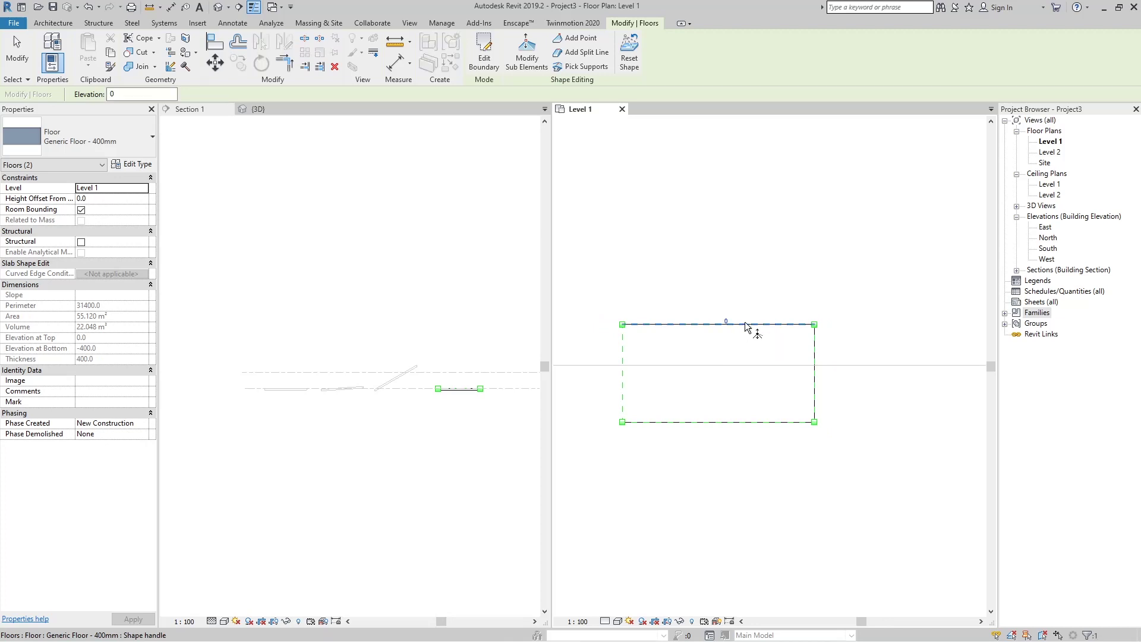
click(815, 325)
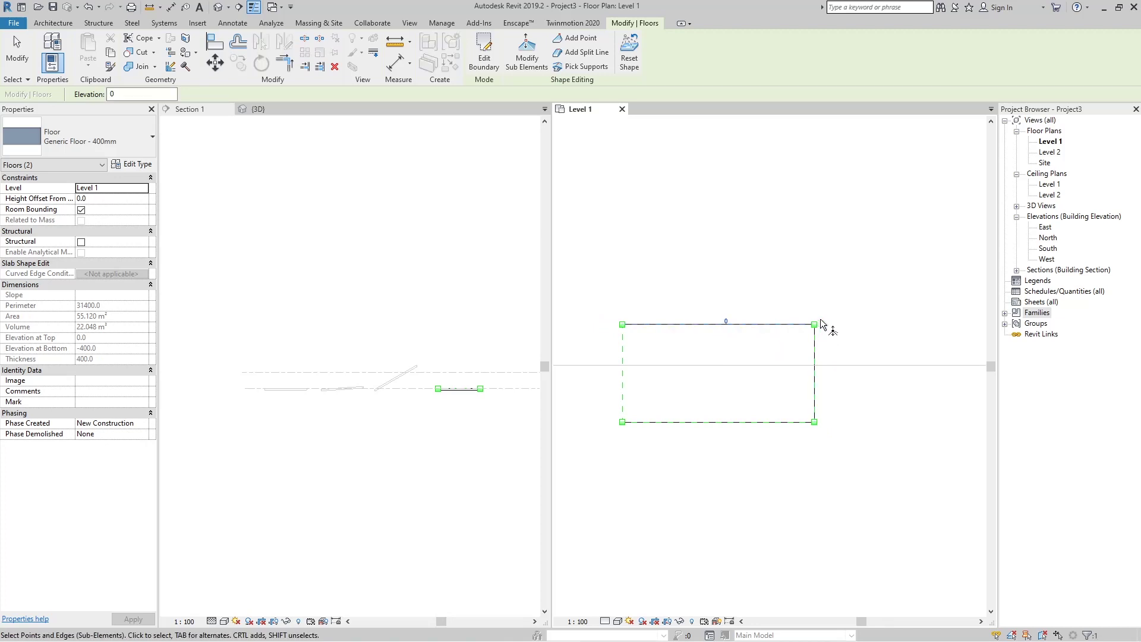
scroll(830, 347, up, 2)
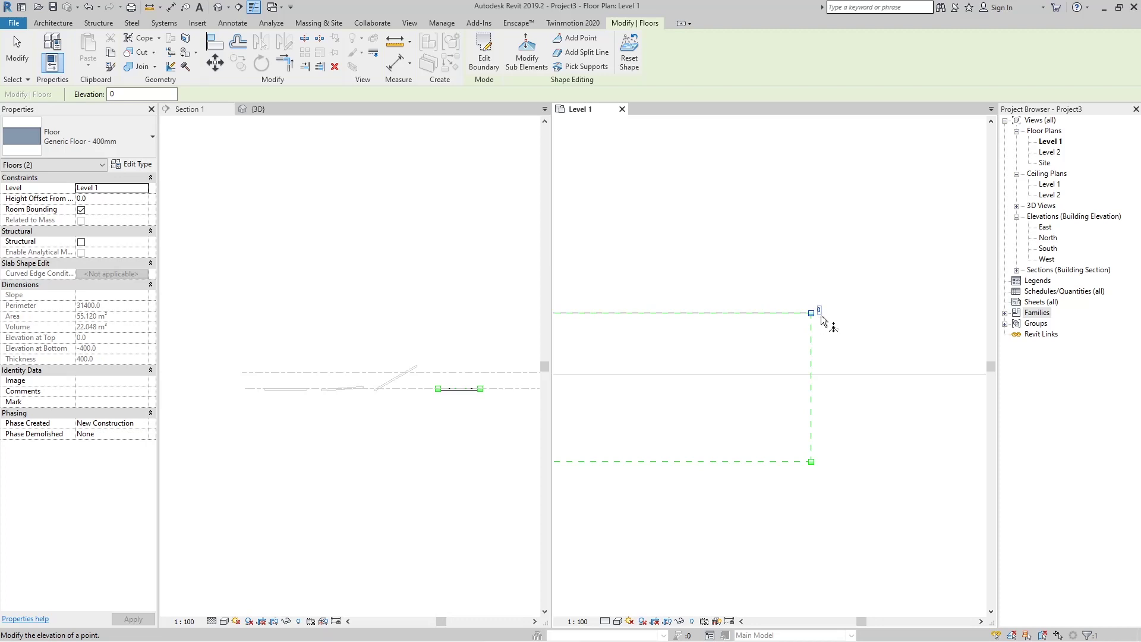
scroll(824, 316, up, 2)
scroll(817, 322, down, 2)
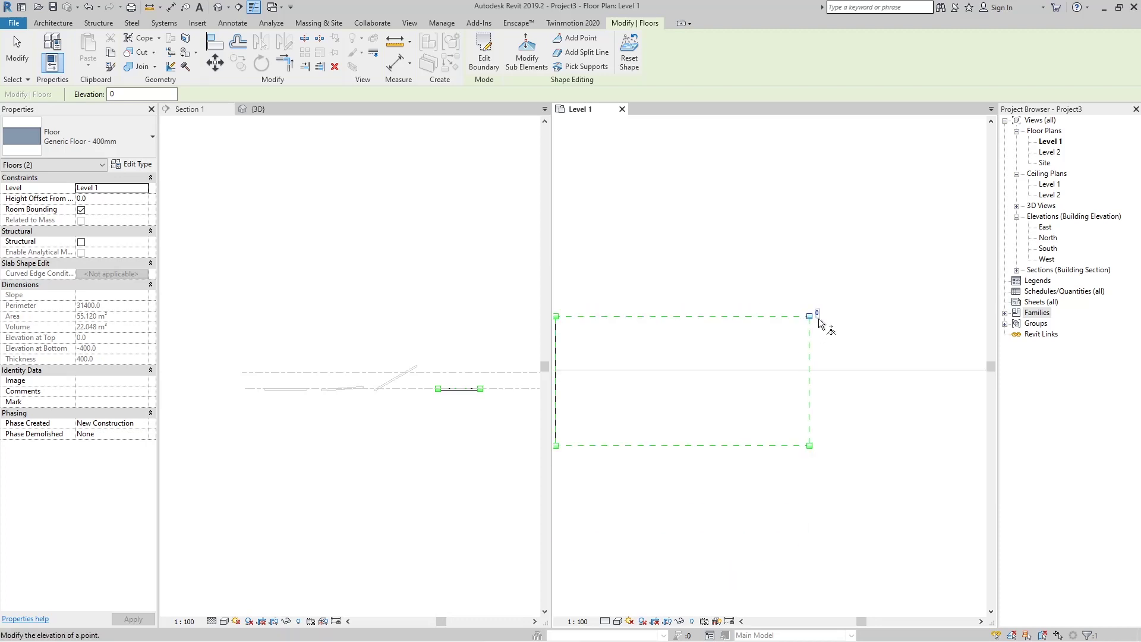
scroll(830, 328, down, 1)
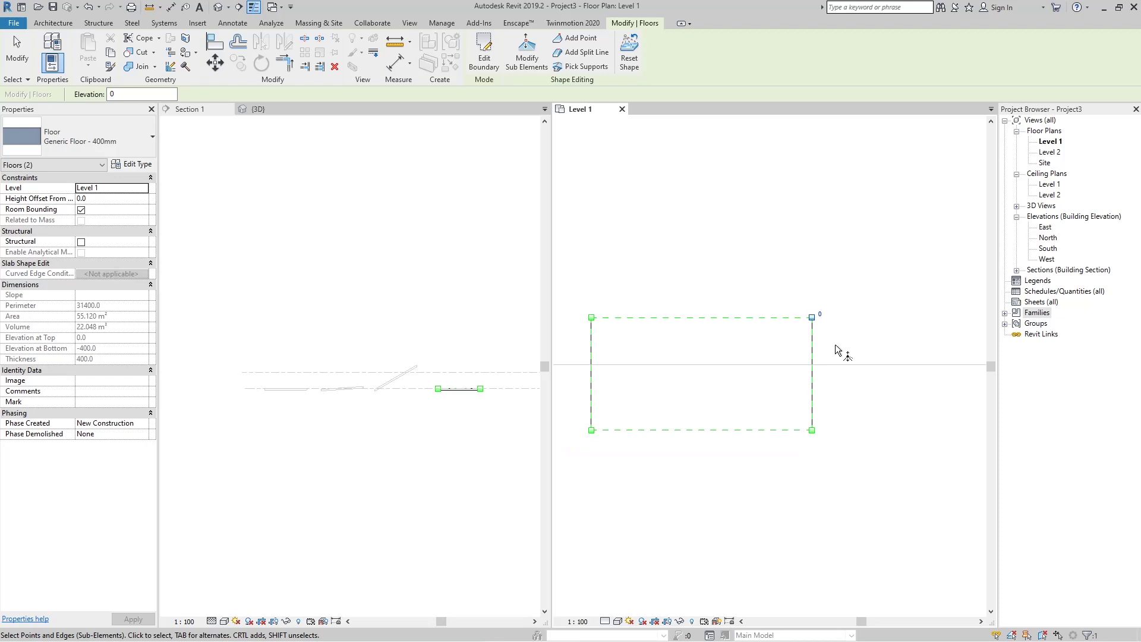
click(857, 359)
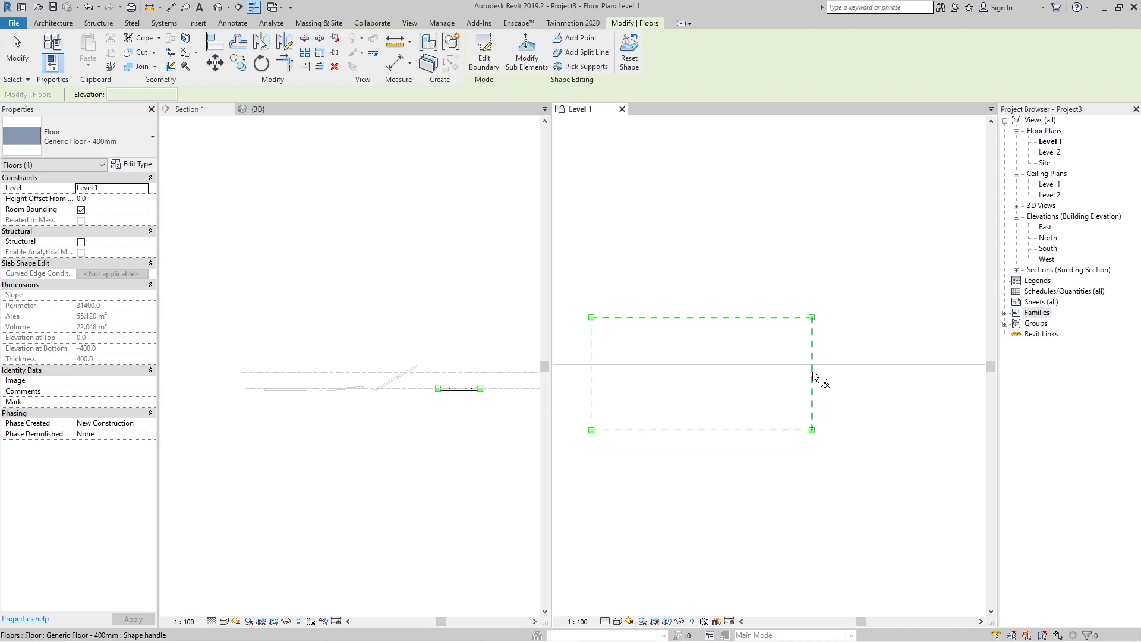
Step: Set the floor's right edge elevation to -300 and exit shape editing
click(814, 376)
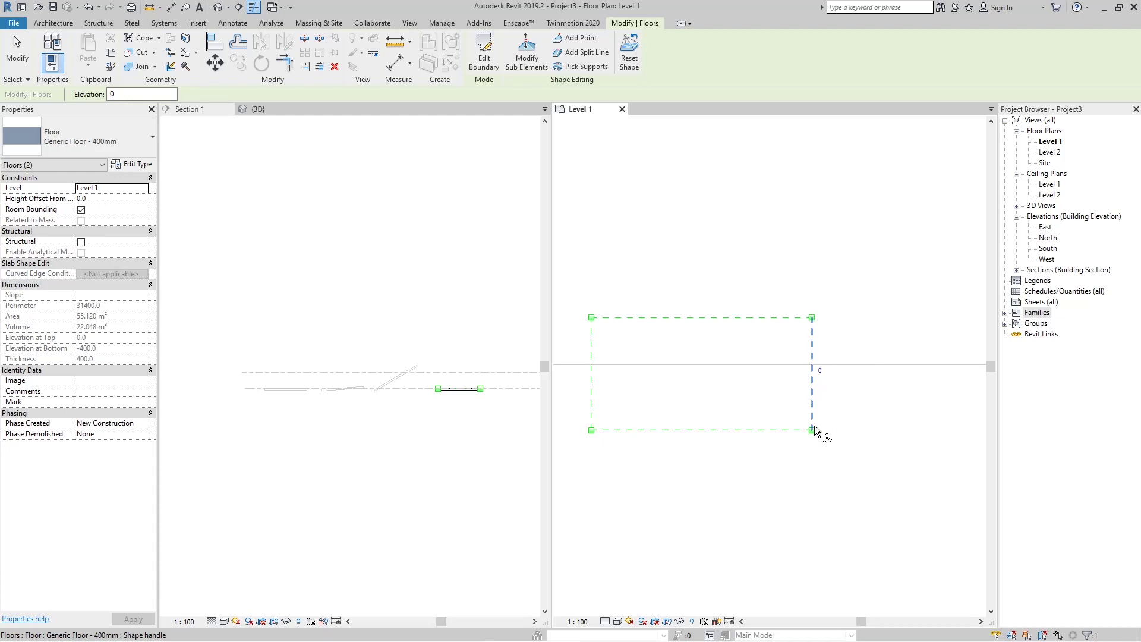
click(821, 372)
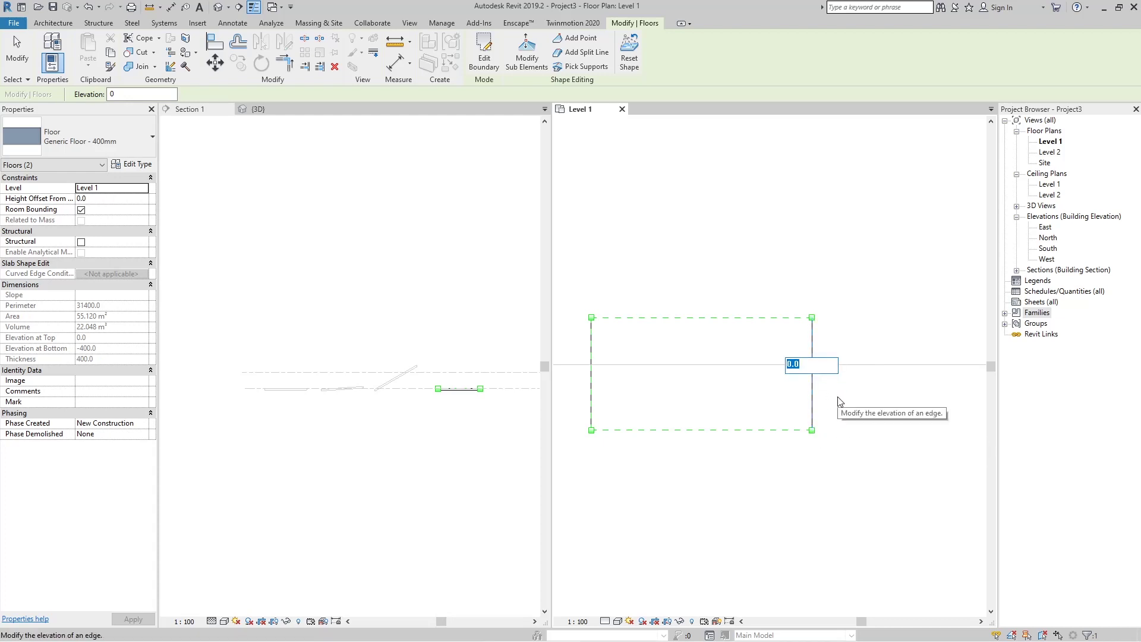
text(-3)
key(Return)
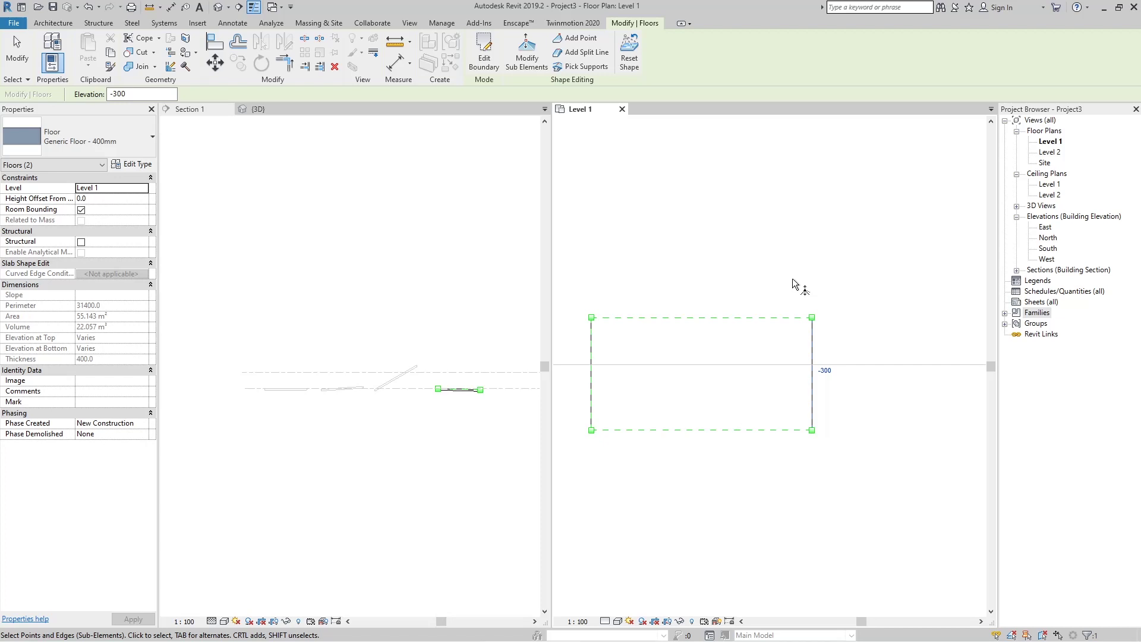
key(Escape)
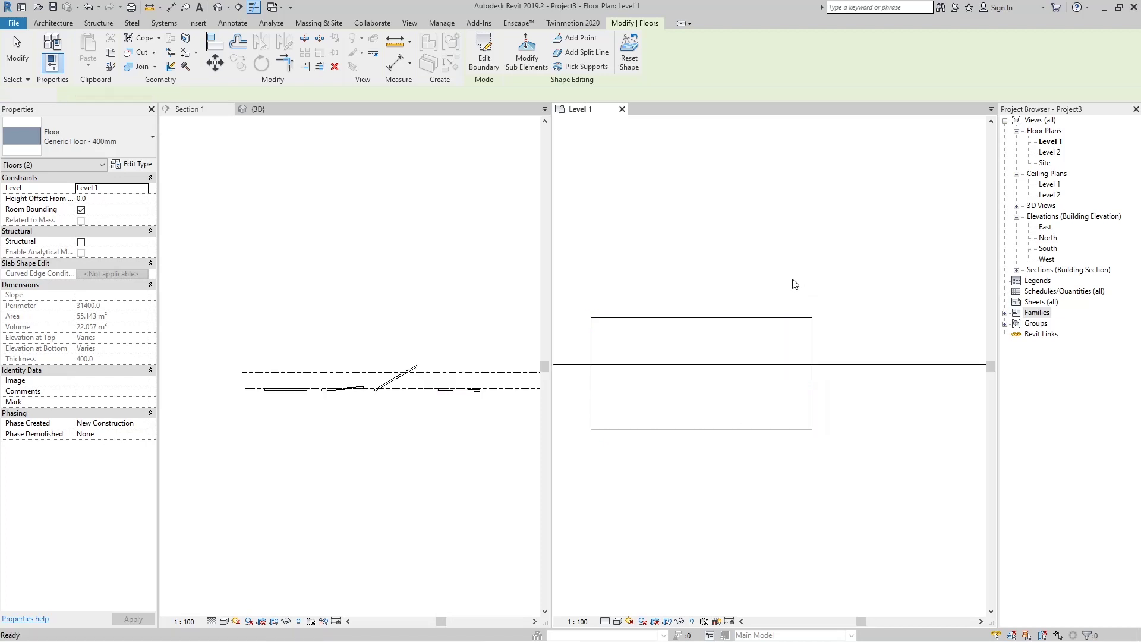
scroll(467, 397, up, 4)
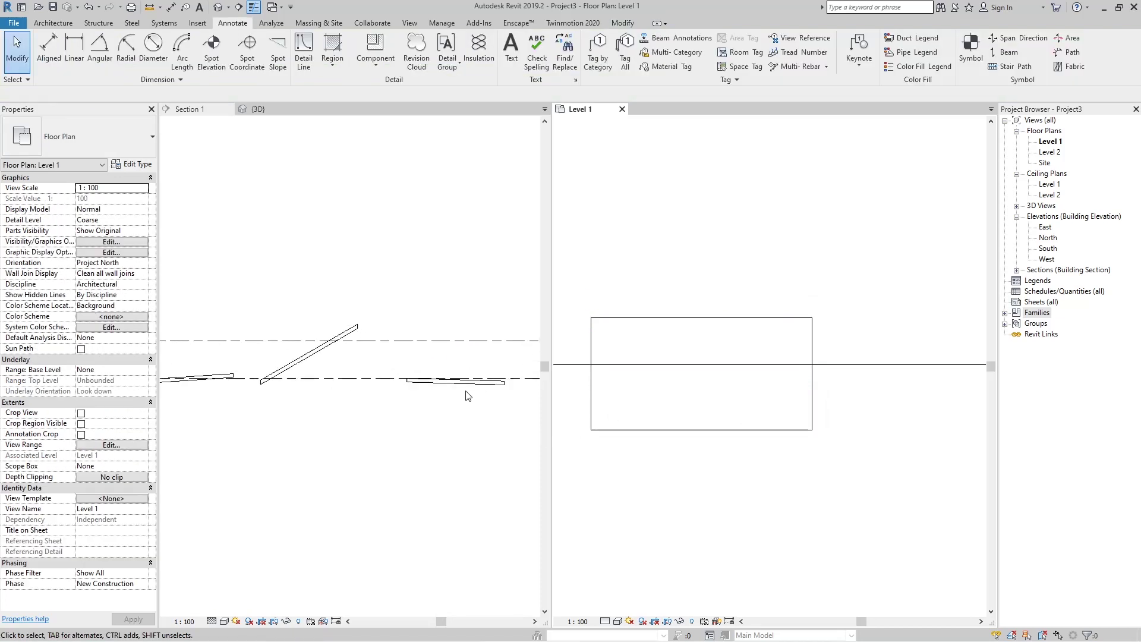
scroll(498, 404, up, 2)
click(505, 404)
scroll(416, 368, up, 3)
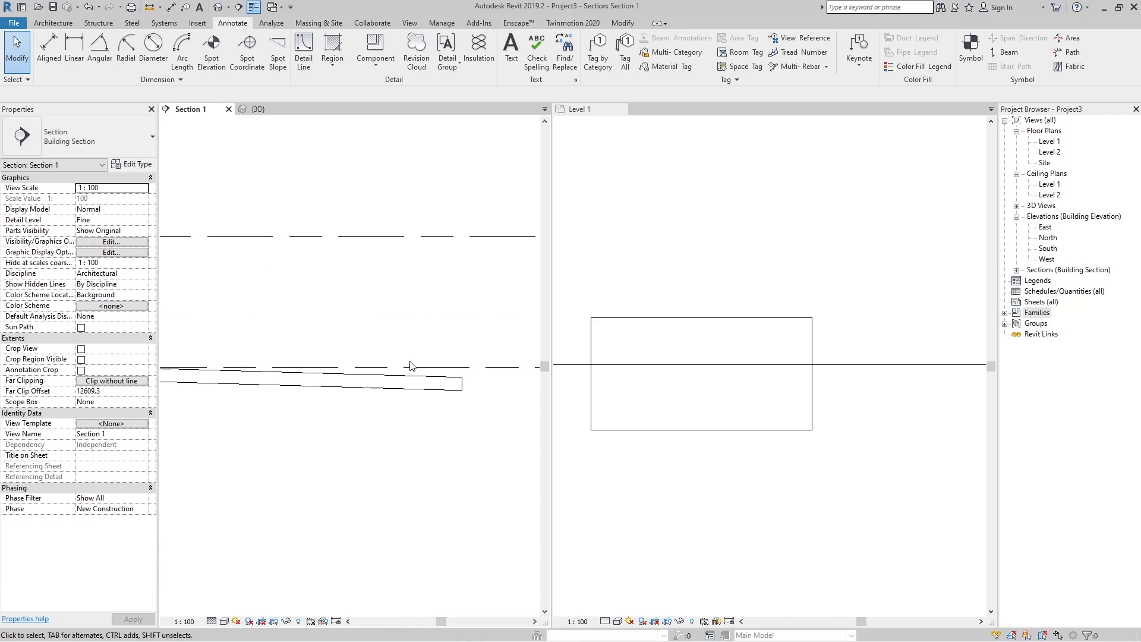
click(148, 8)
click(453, 370)
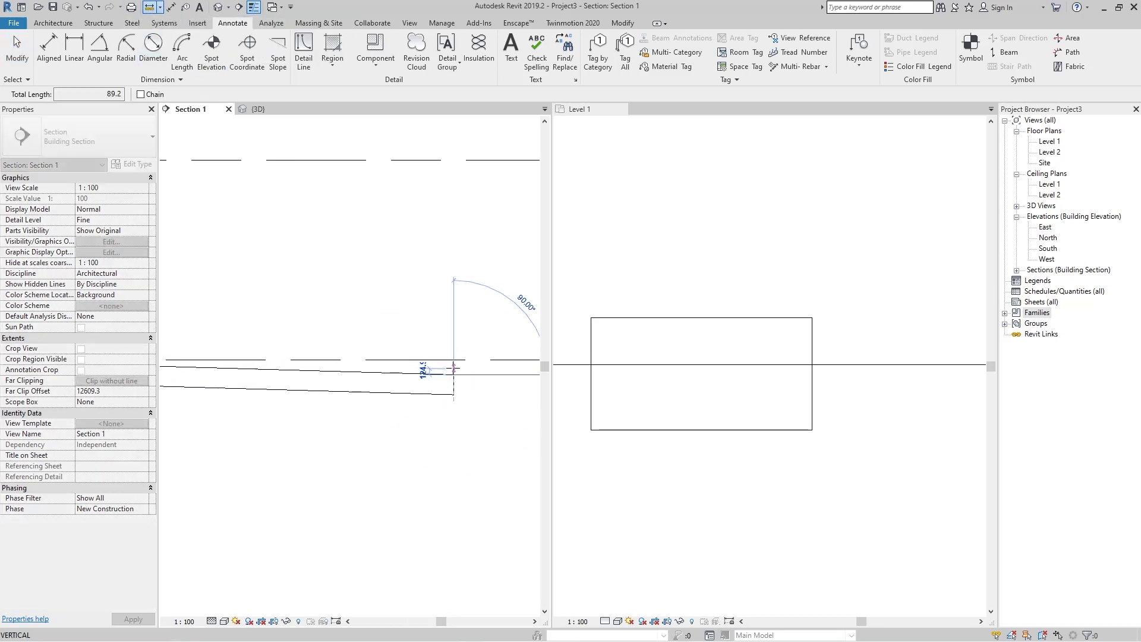
scroll(455, 362, up, 2)
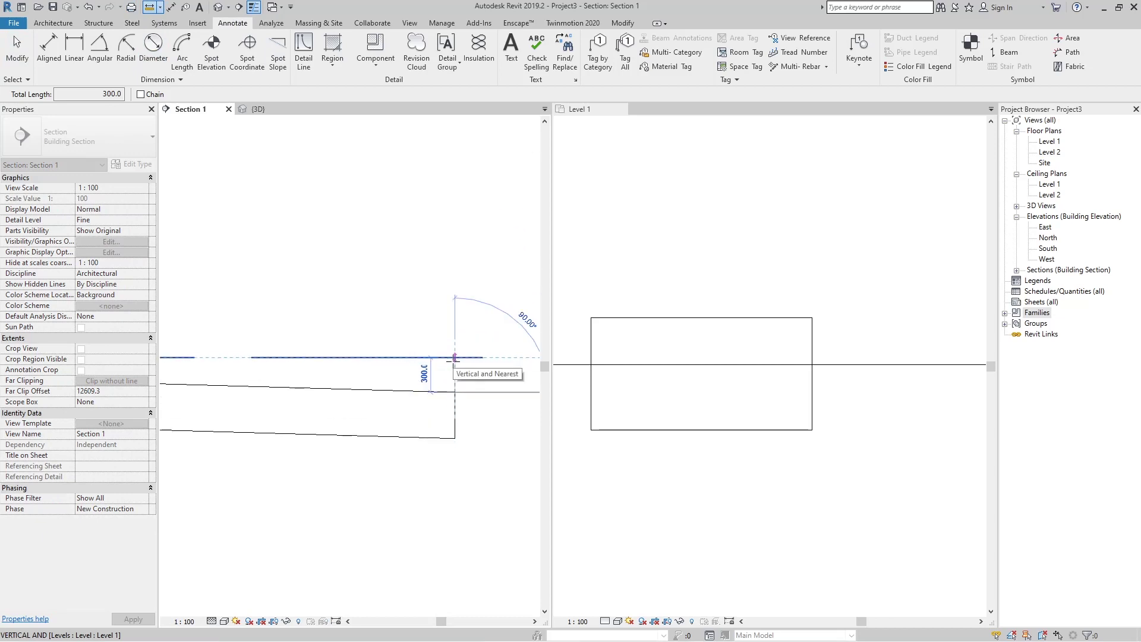
scroll(455, 358, down, 2)
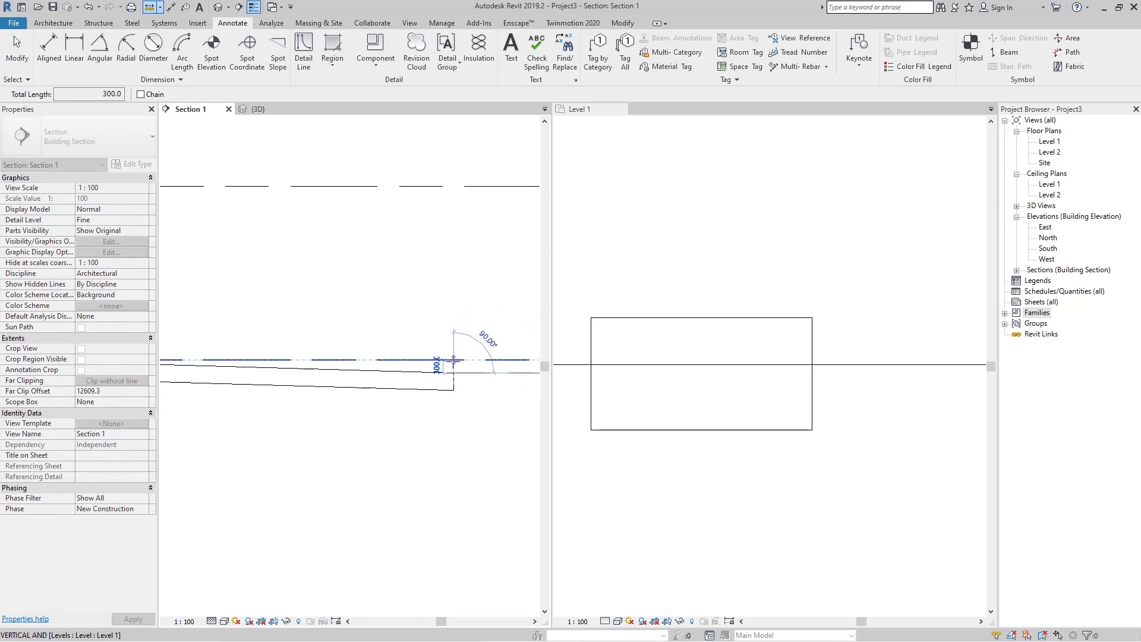
key(Escape)
scroll(453, 361, down, 3)
scroll(751, 381, down, 2)
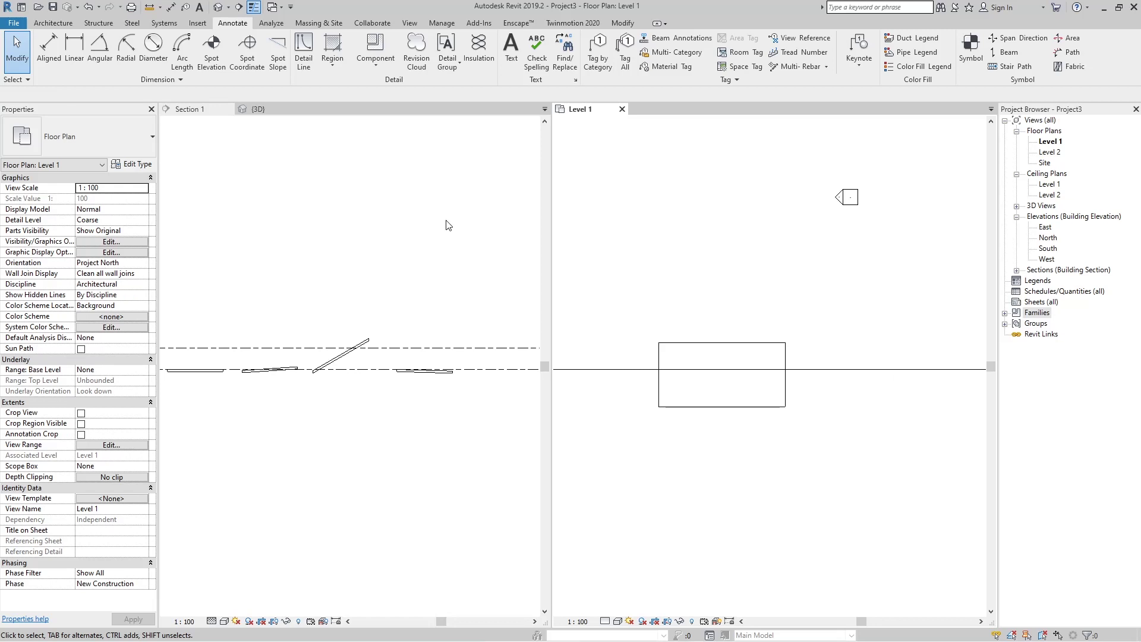
Step: Check the floors in 3D, then select the rectangular floor in the Level 1 plan
click(259, 110)
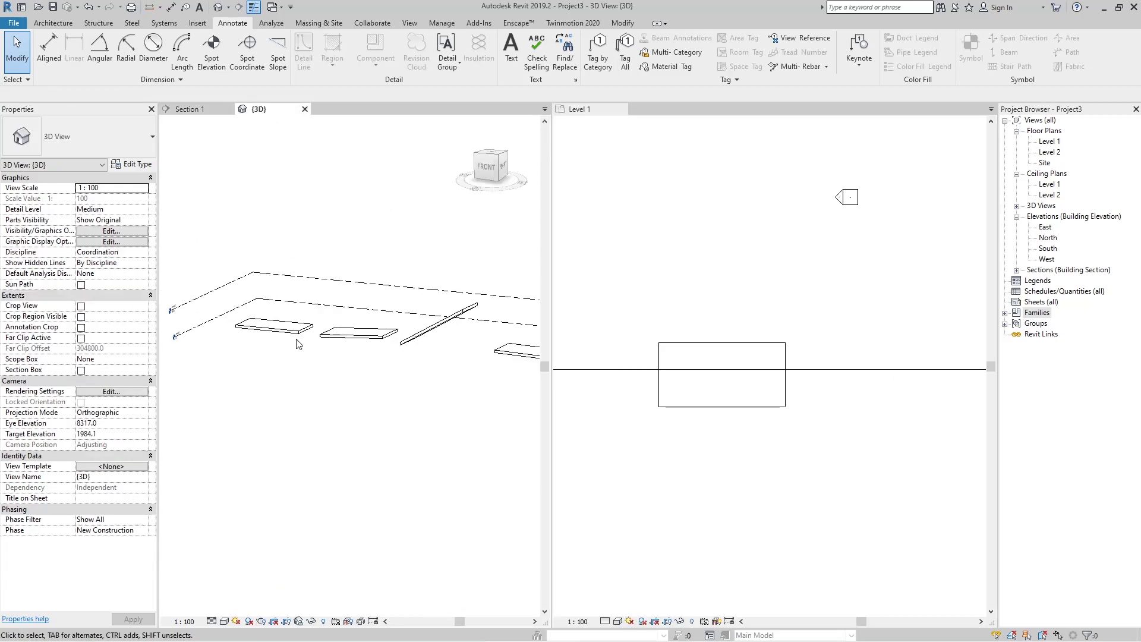
scroll(299, 343, down, 2)
scroll(355, 351, up, 1)
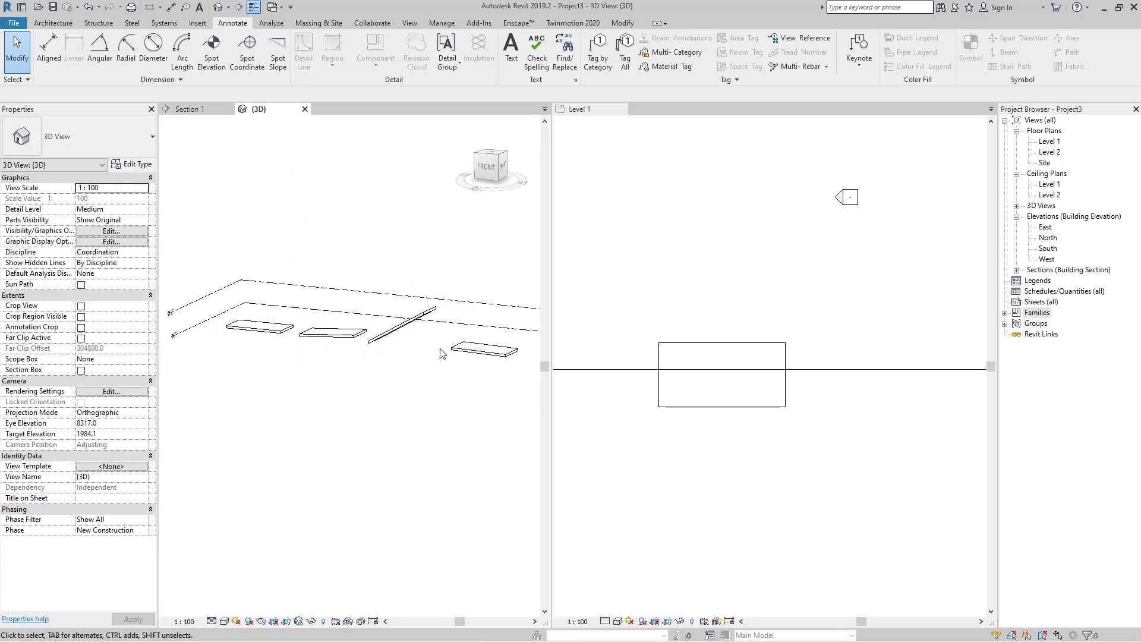
click(813, 328)
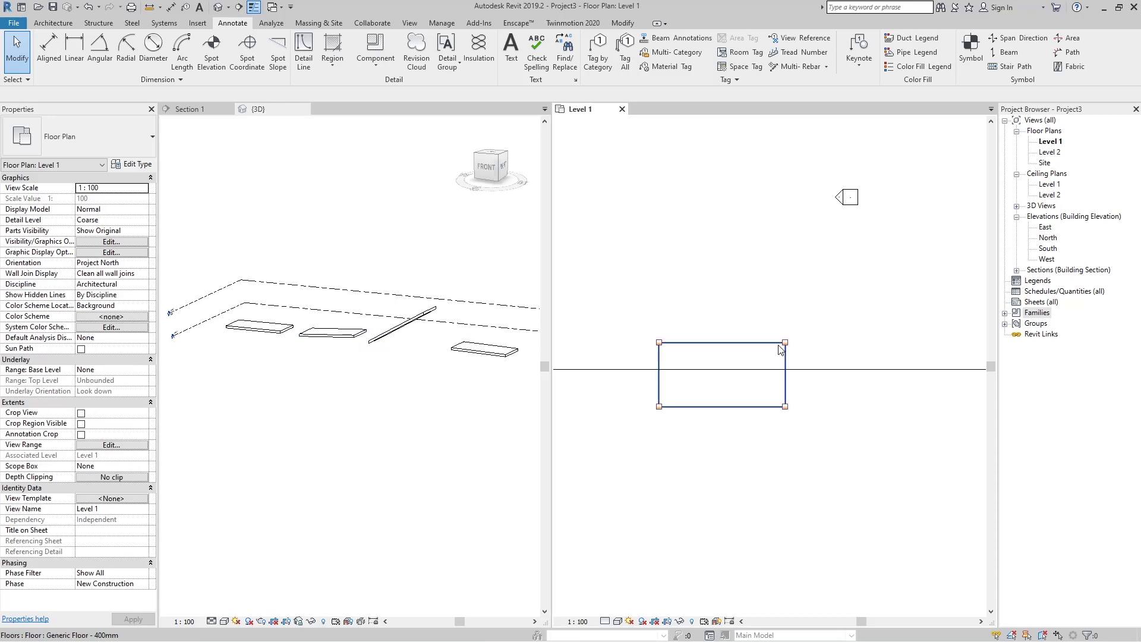
click(784, 350)
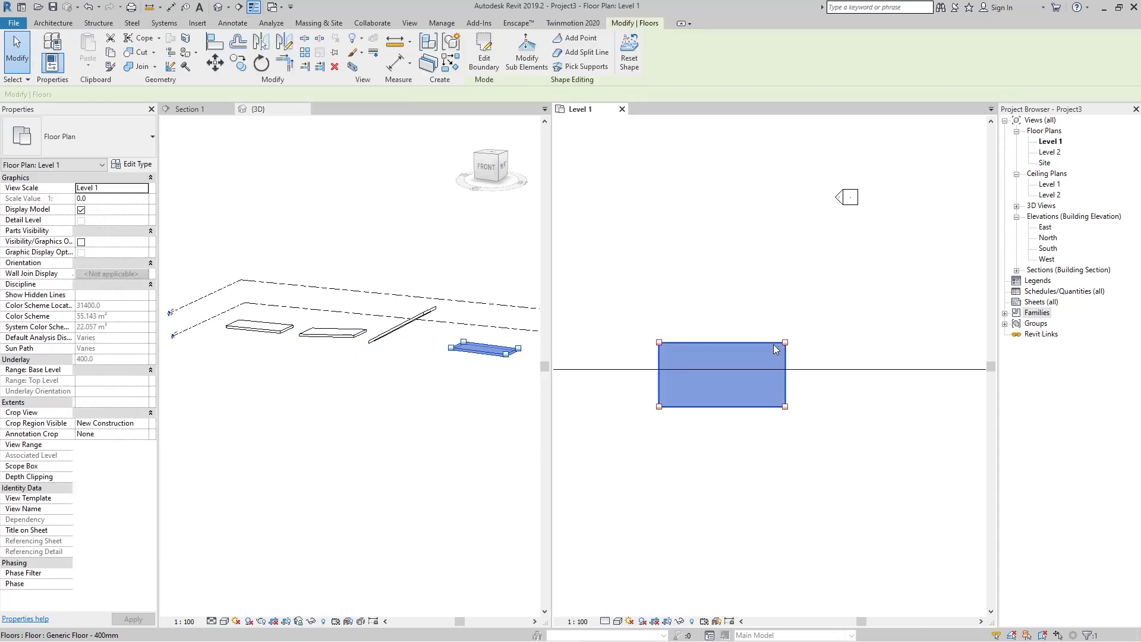
Step: Add shape points at interior locations of the floor, then reselect it
click(580, 37)
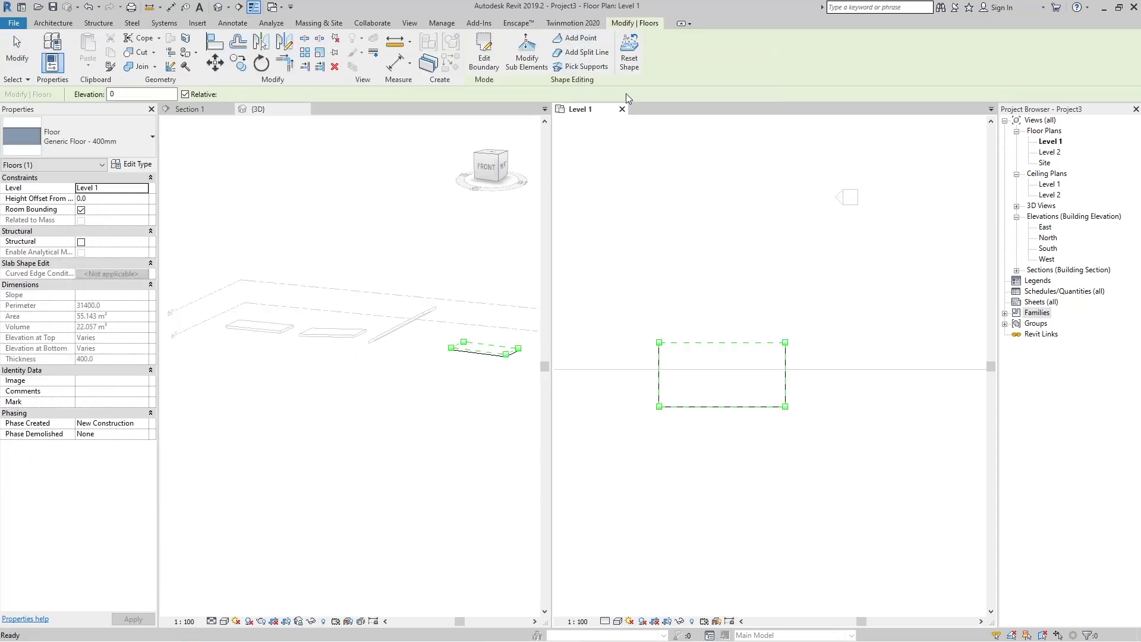
scroll(761, 356, up, 2)
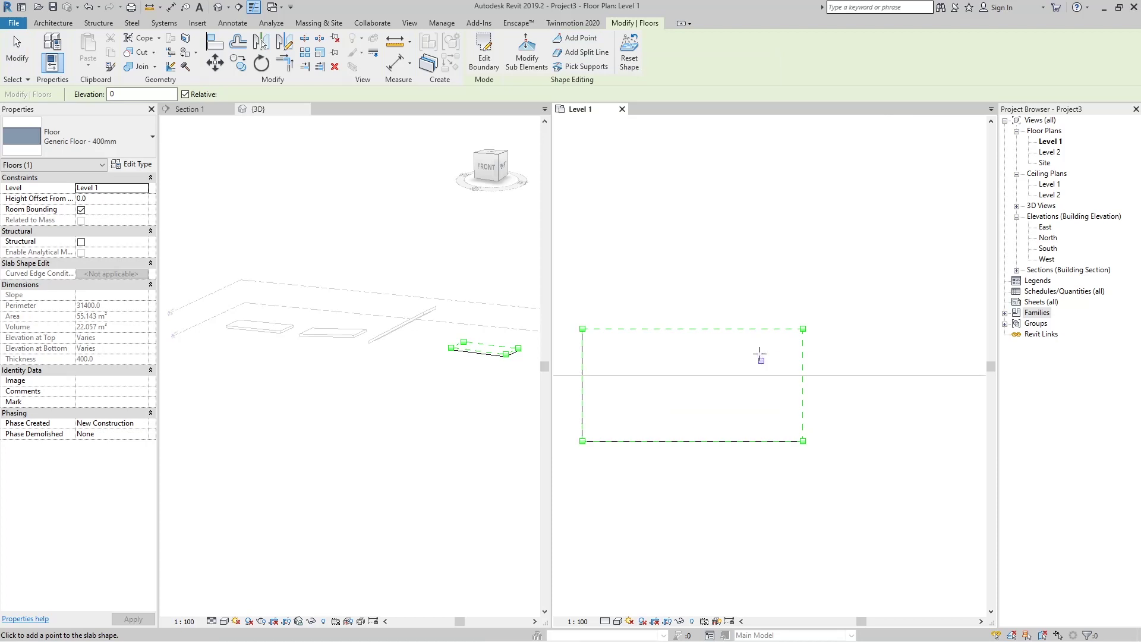
click(732, 405)
click(637, 408)
click(670, 352)
scroll(749, 390, up, 1)
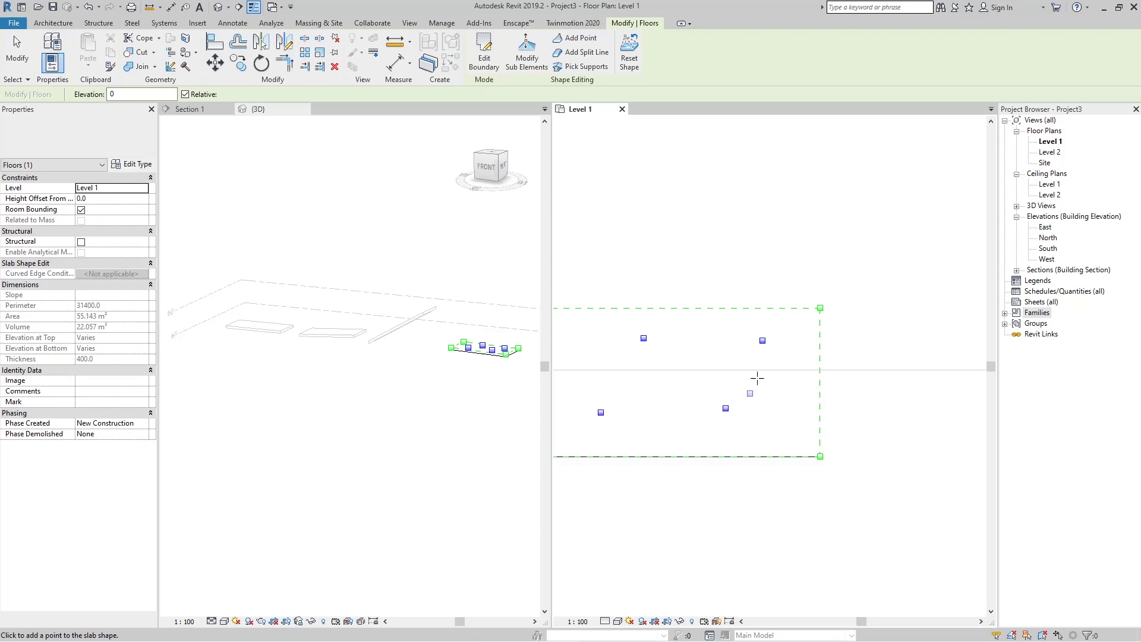
key(Escape)
key(Escape)
click(764, 308)
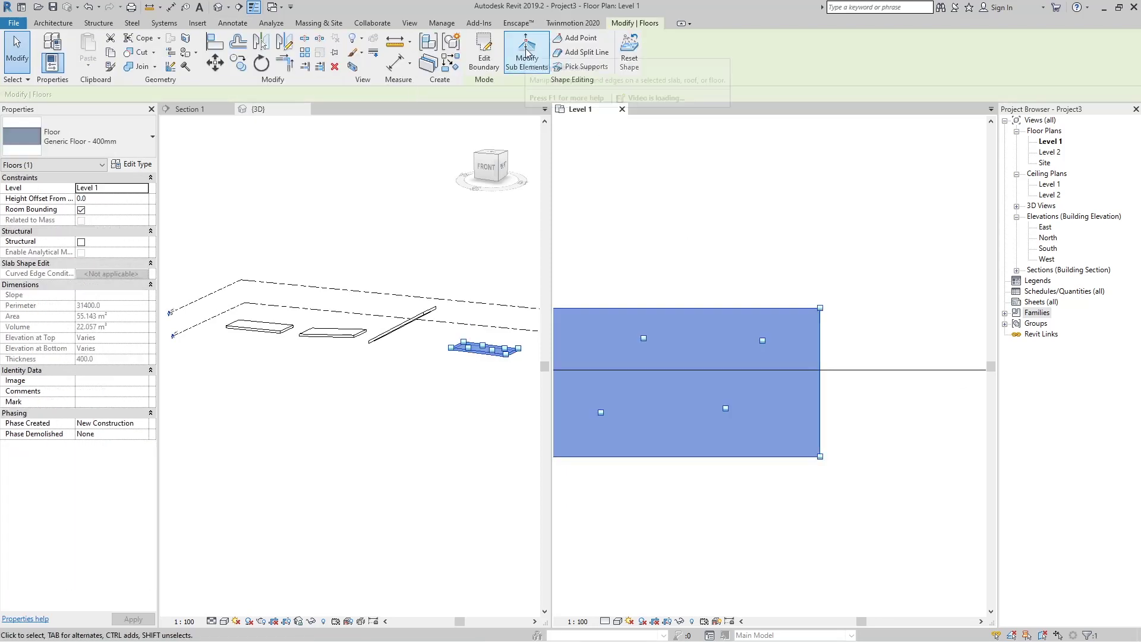
Step: Raise the upper-right added point from -241 to elevation 100 and inspect the warp in 3D
click(538, 70)
drag(745, 332, 782, 359)
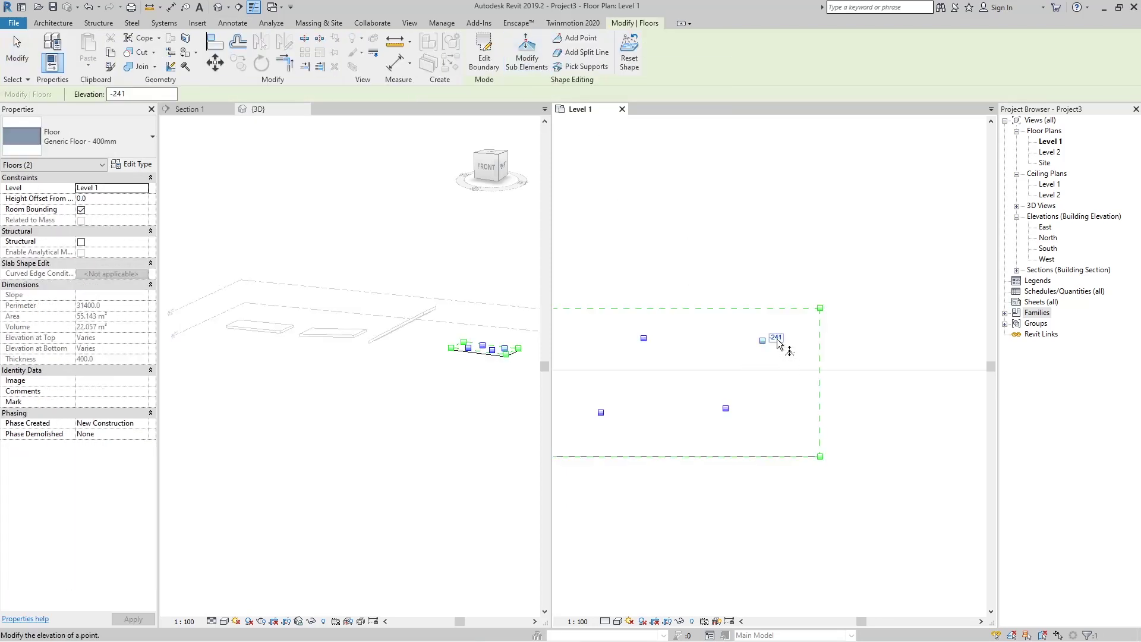
scroll(506, 357, up, 3)
click(784, 337)
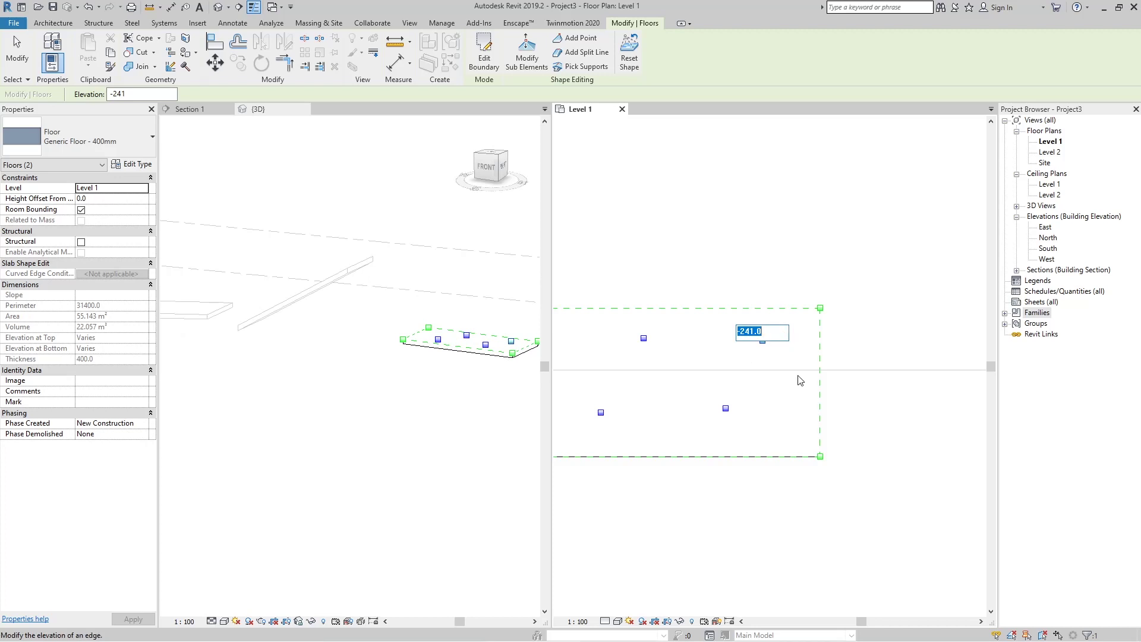
text(100)
key(Return)
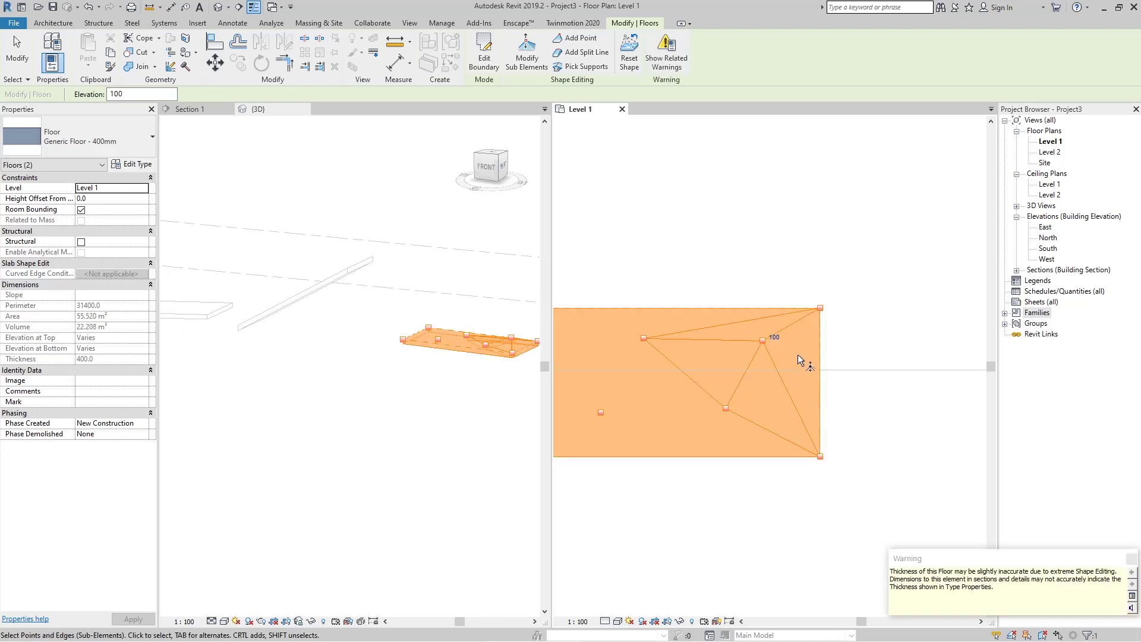
mouse_move(434, 392)
shift+middle_down()
mouse_move(449, 403)
mouse_move(502, 382)
mouse_move(425, 372)
mouse_move(373, 326)
mouse_move(412, 398)
shift+middle_up()
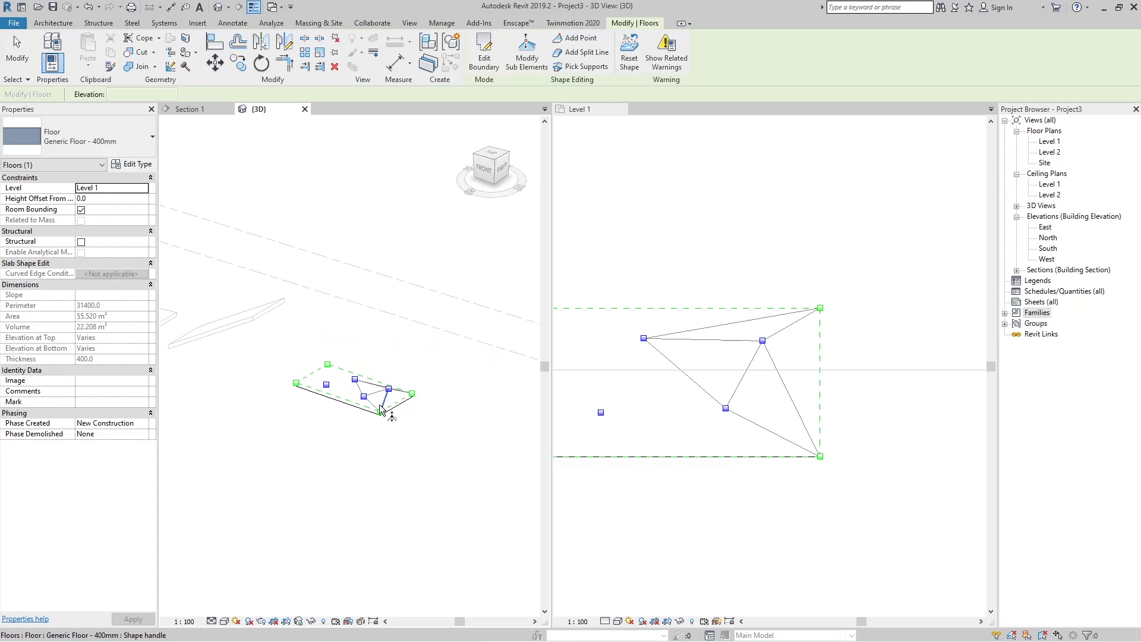
scroll(416, 395, up, 3)
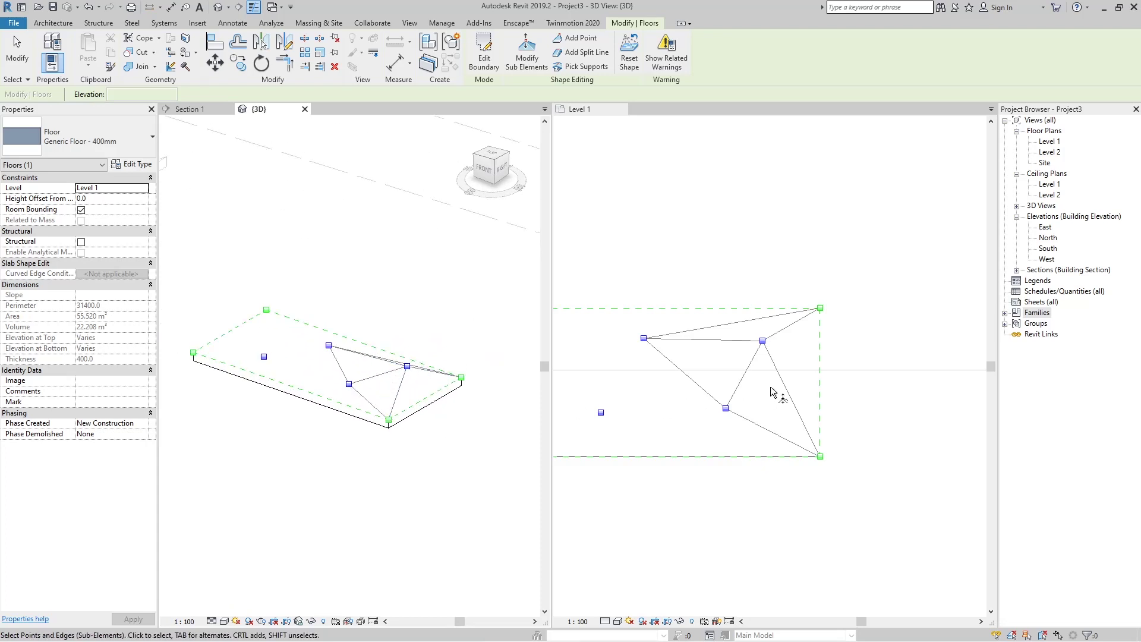
Step: Change the lower middle point's elevation from -203.1 to -50
click(850, 395)
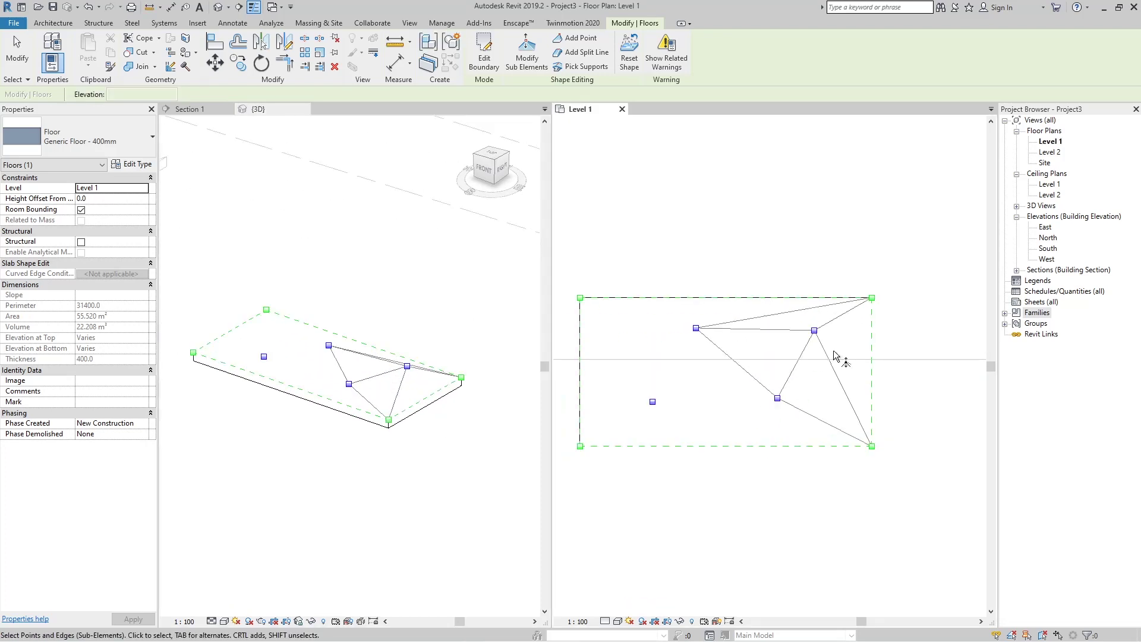
click(815, 331)
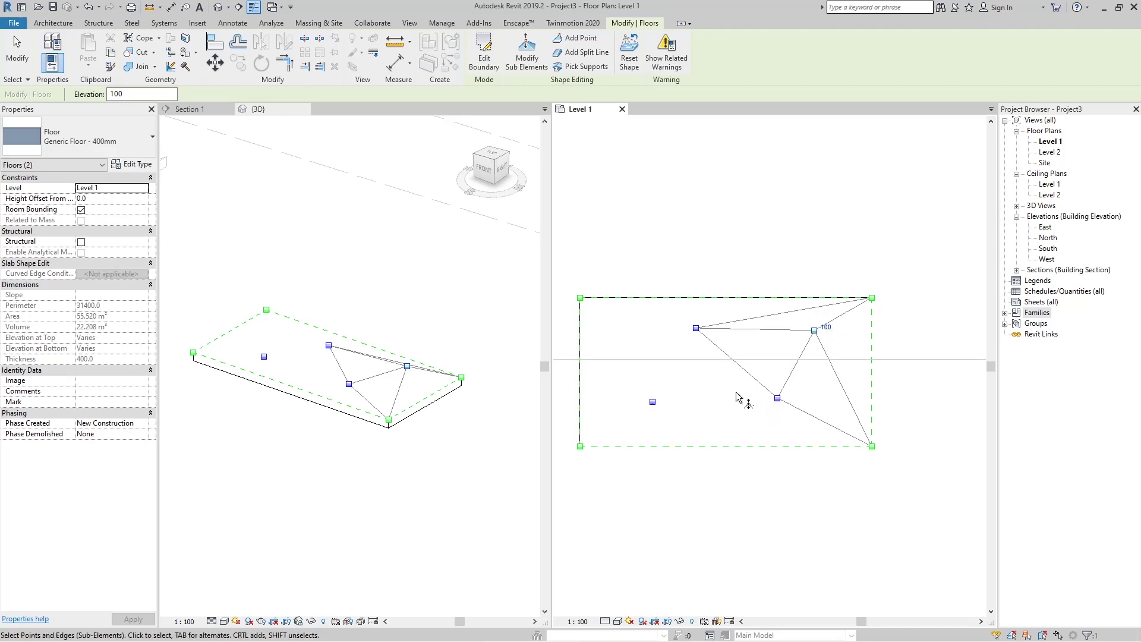
drag(742, 428, 815, 378)
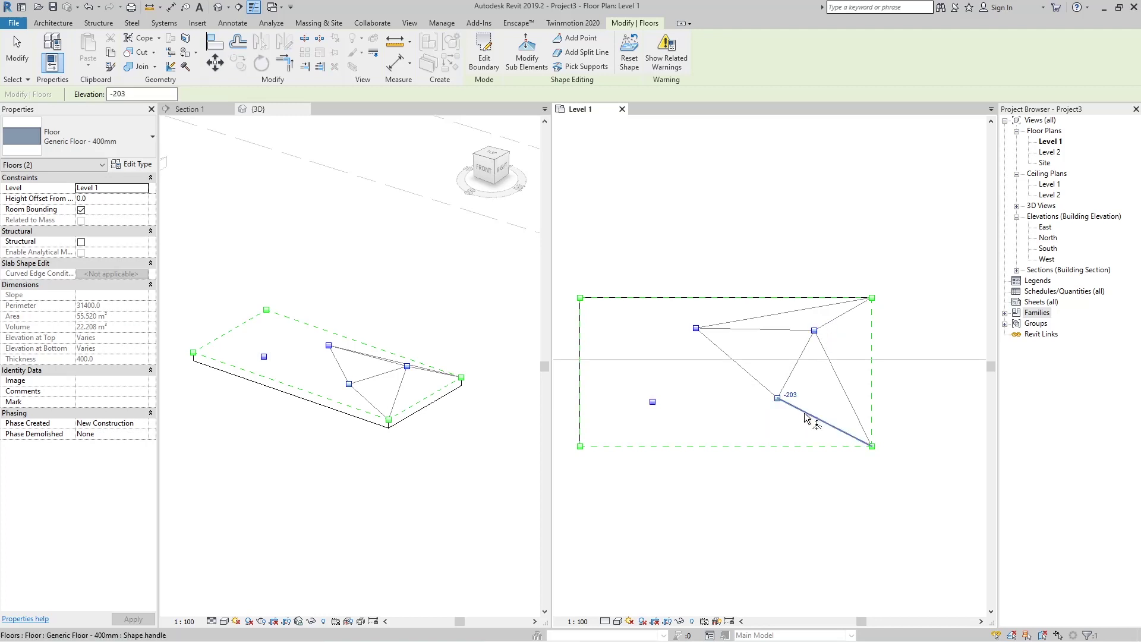
double_click(799, 415)
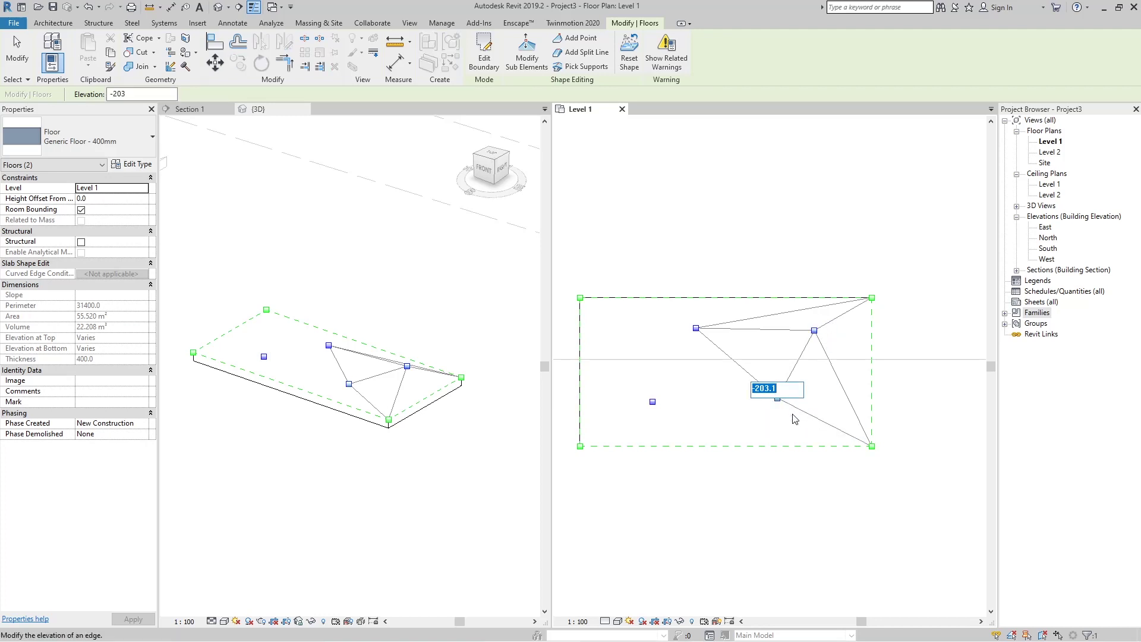
key(BackSpace)
key(Return)
Step: Lower the left point from -75 to -150, clear the selection and return to 3D
drag(648, 386, 695, 433)
click(666, 402)
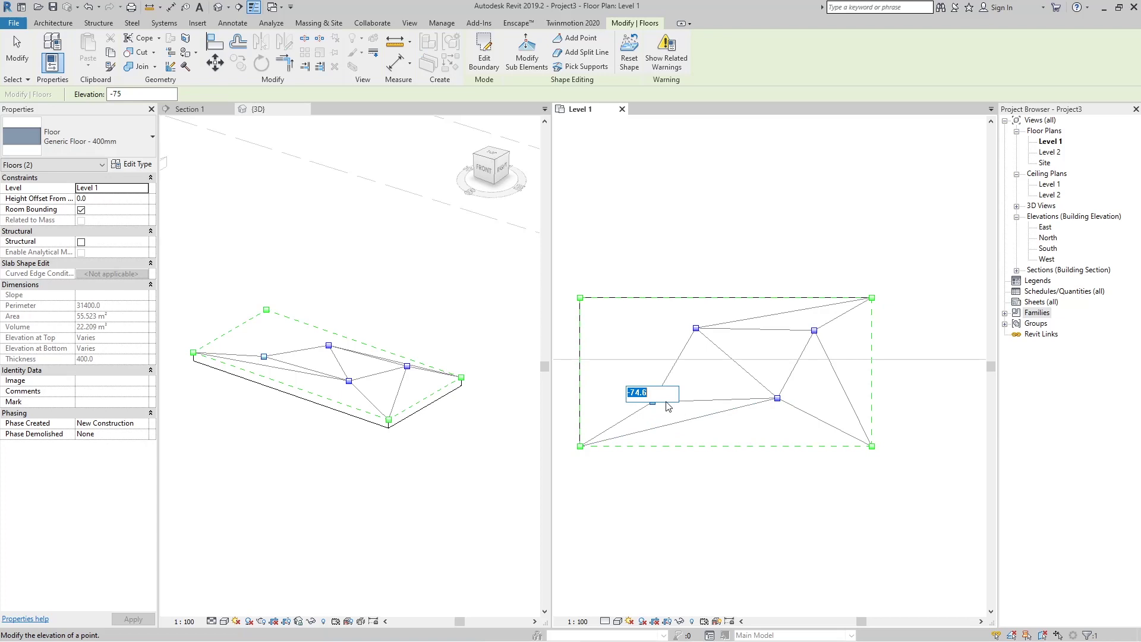
text(-150)
key(Return)
scroll(714, 369, down, 1)
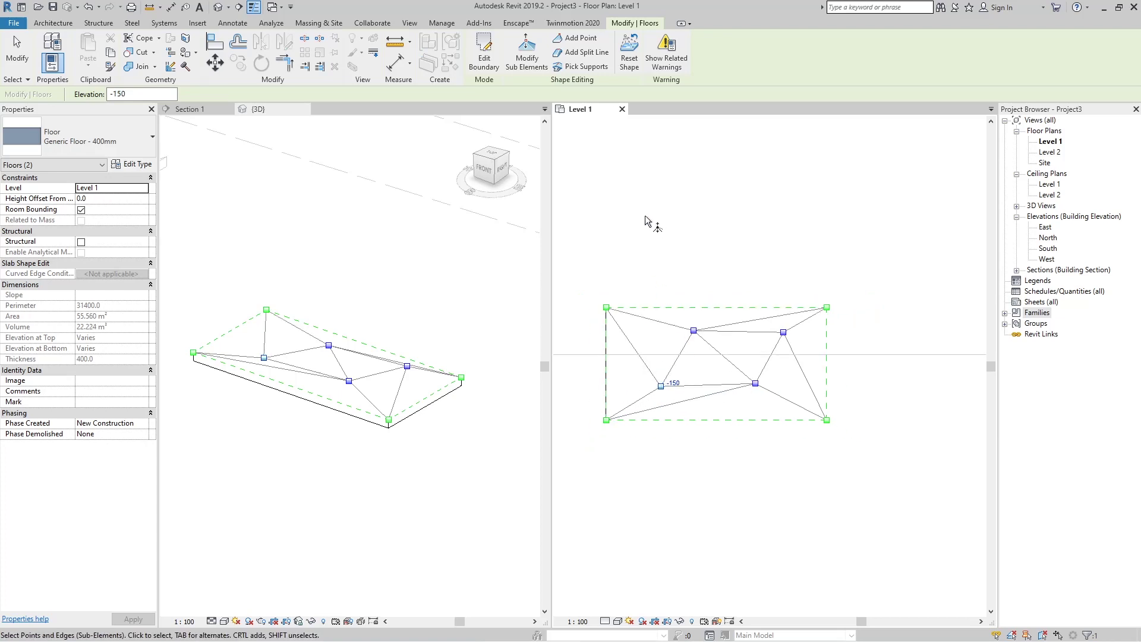
click(710, 488)
click(404, 490)
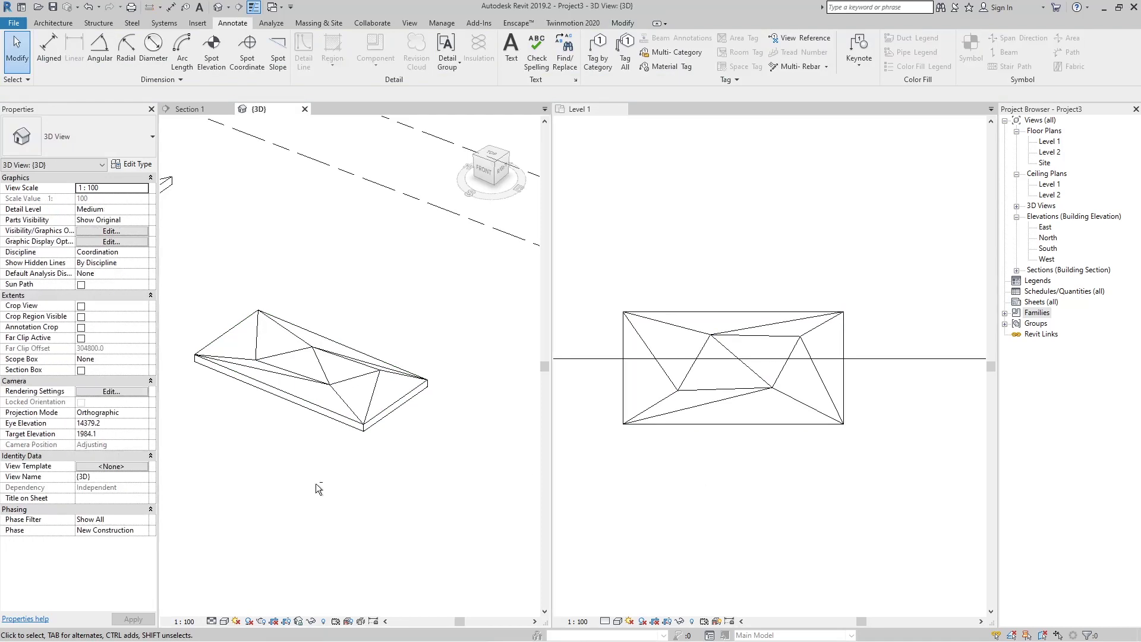
Step: Widen and zoom into Section 1, then select the flat 55.120 m² Generic Floor - 400mm slab on Level 1
shift+middle_drag(316, 483, 369, 472)
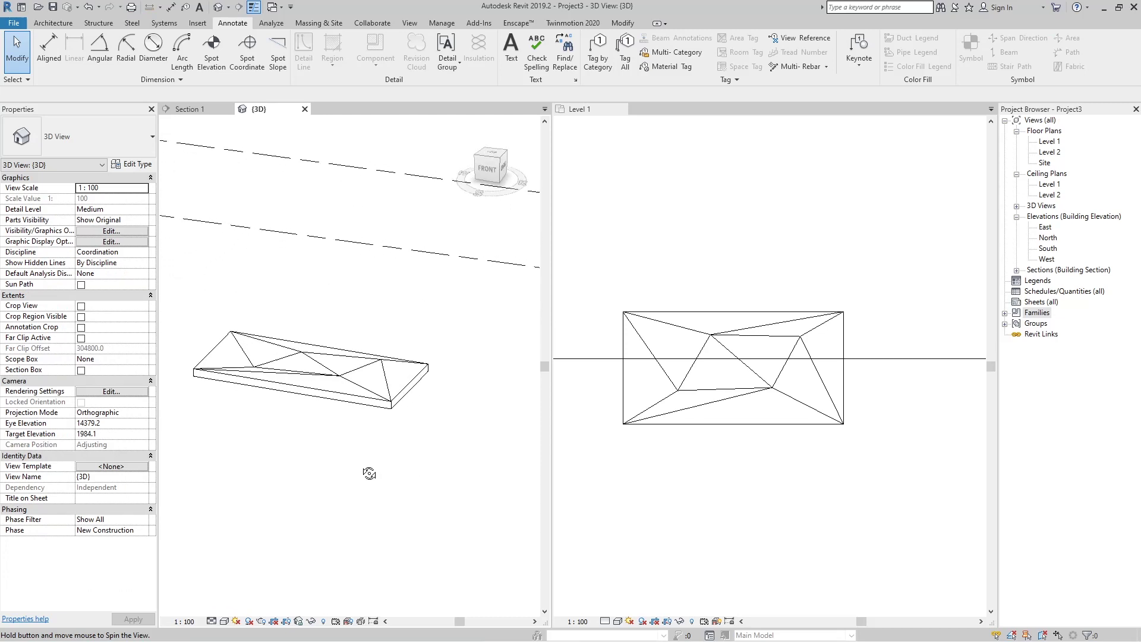
click(193, 111)
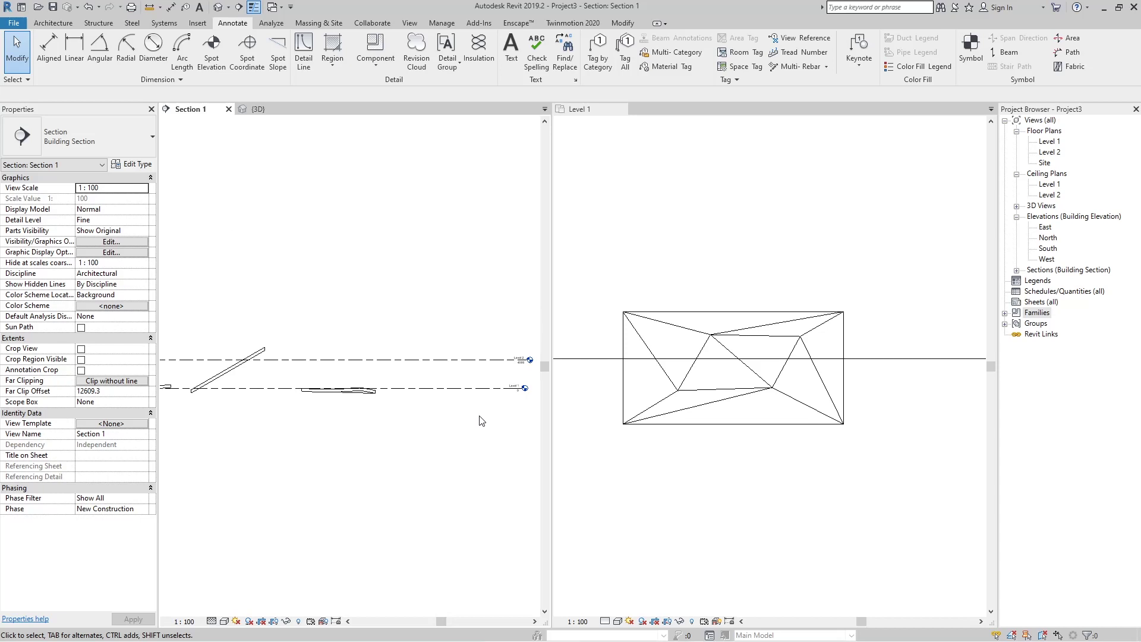
scroll(482, 421, down, 2)
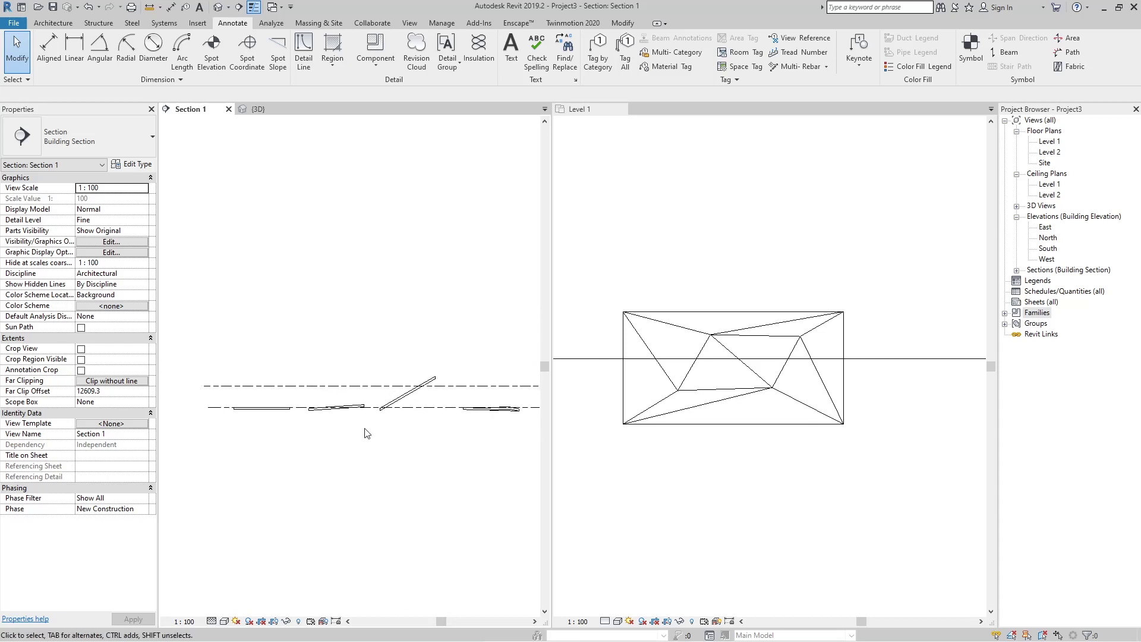
drag(552, 337, 698, 338)
scroll(461, 424, down, 1)
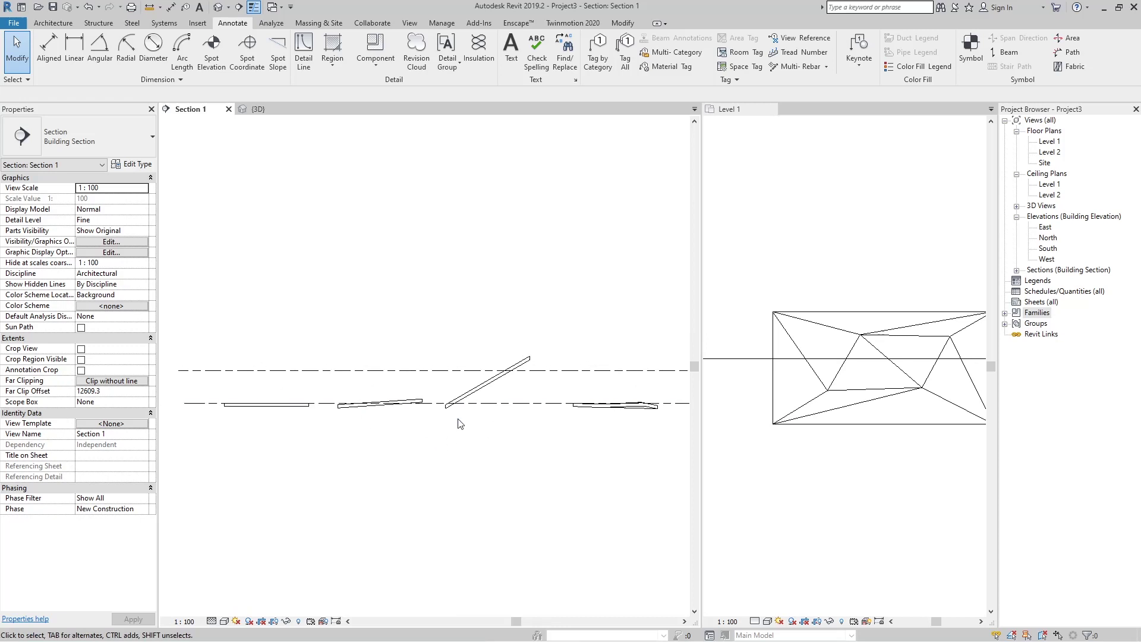
scroll(287, 422, up, 2)
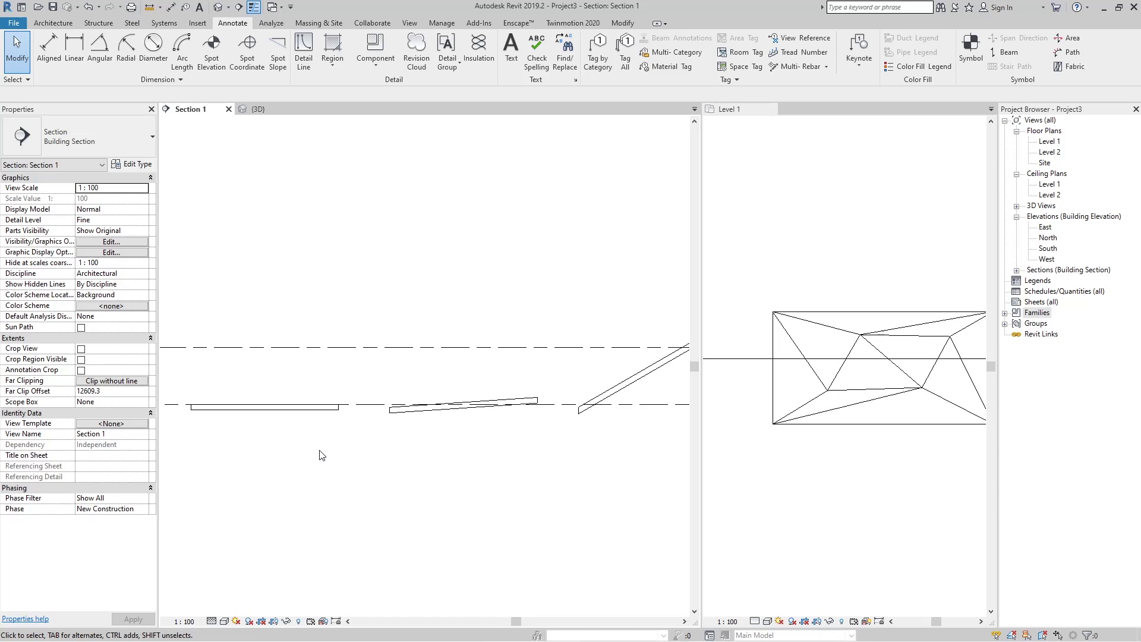
scroll(320, 421, up, 2)
click(329, 404)
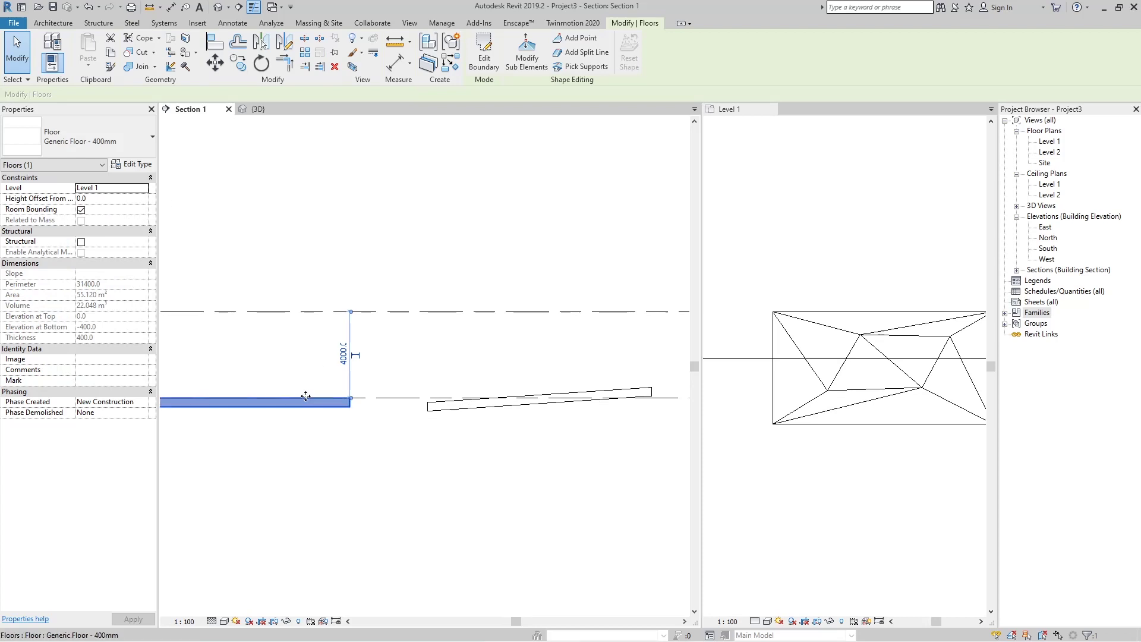
Step: In the Generic Floor - 400mm structure, add three new layers and move them above the Core Boundary
click(136, 165)
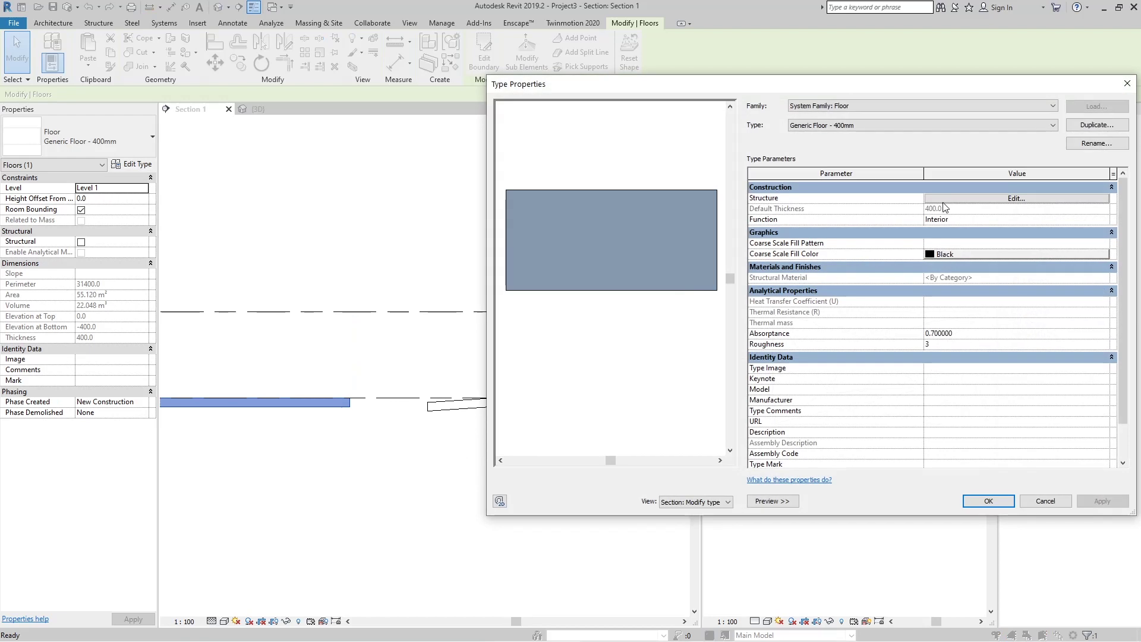
click(960, 200)
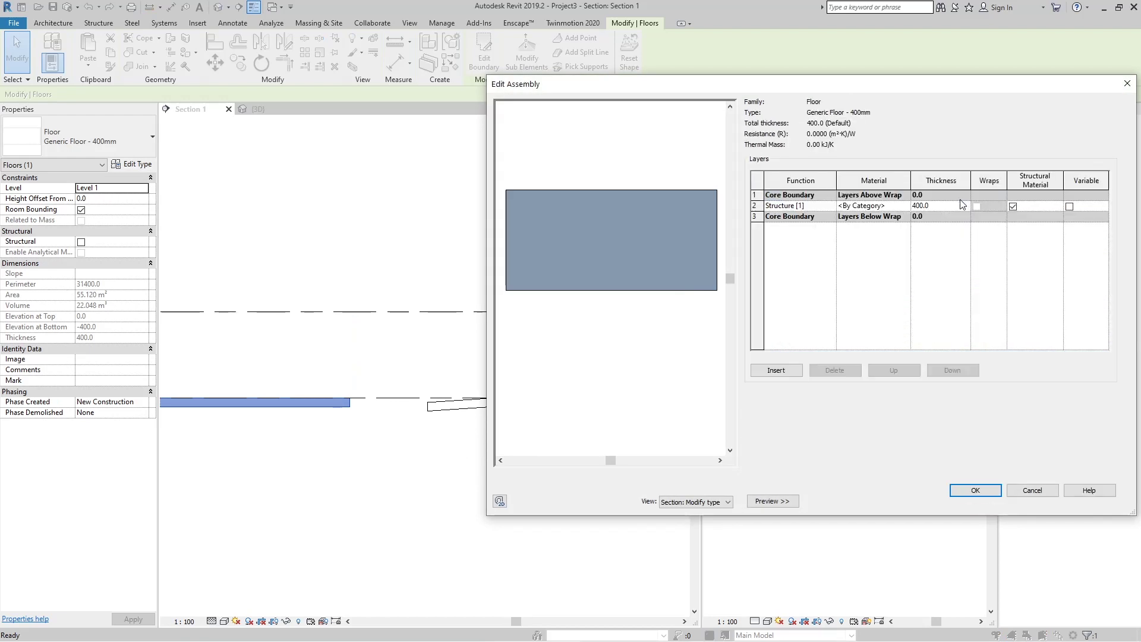
click(791, 375)
click(790, 374)
click(791, 375)
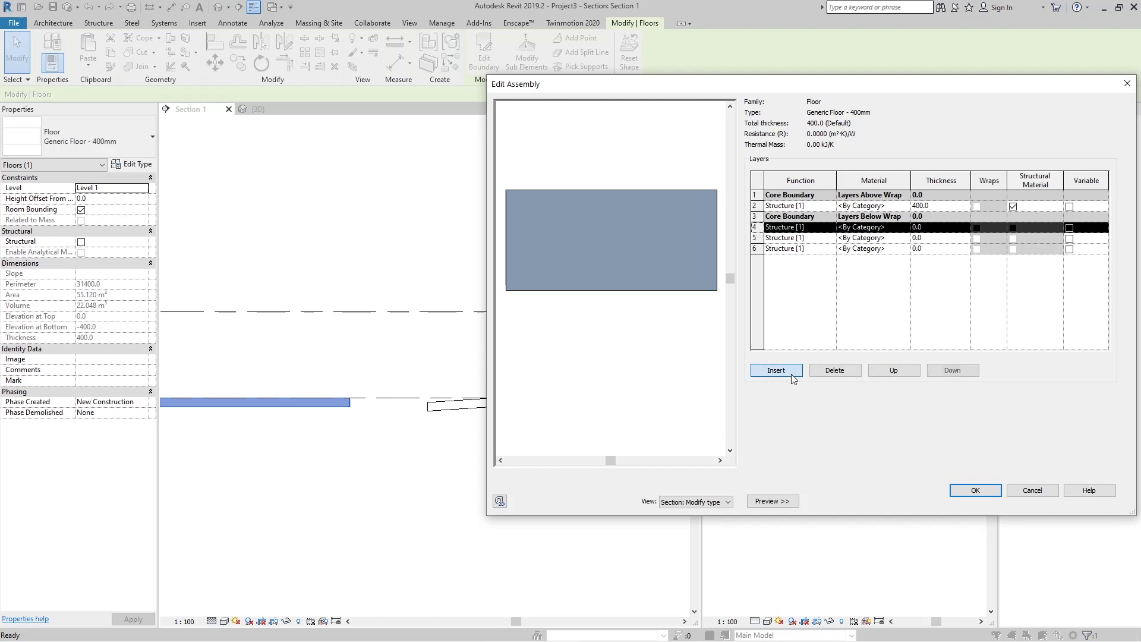
click(894, 370)
click(893, 370)
click(894, 371)
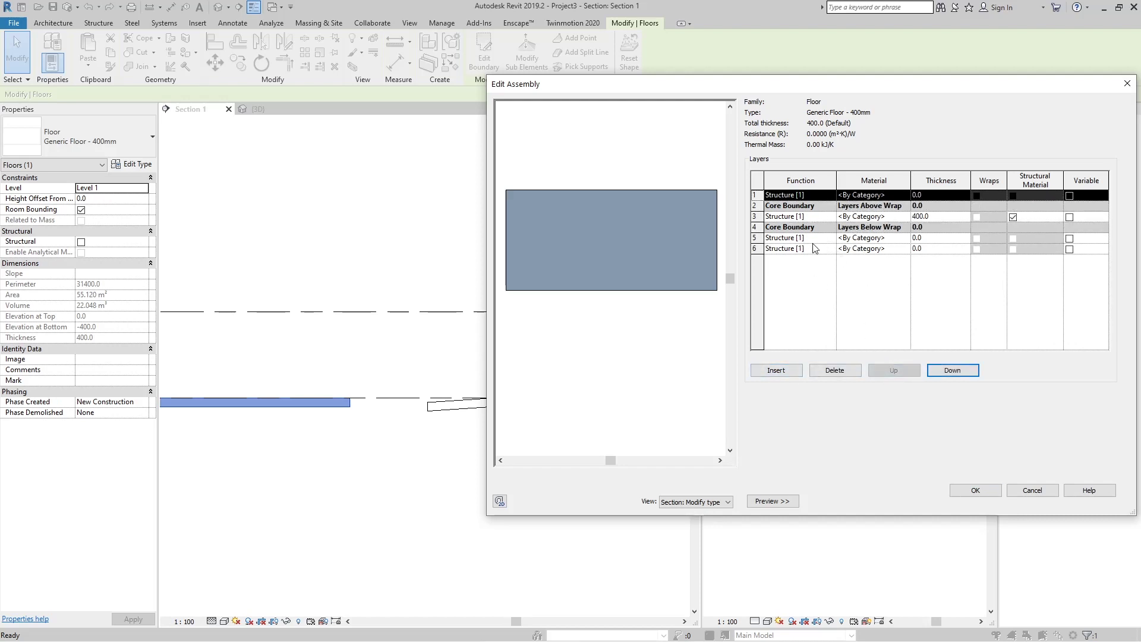
click(808, 239)
click(894, 370)
click(893, 370)
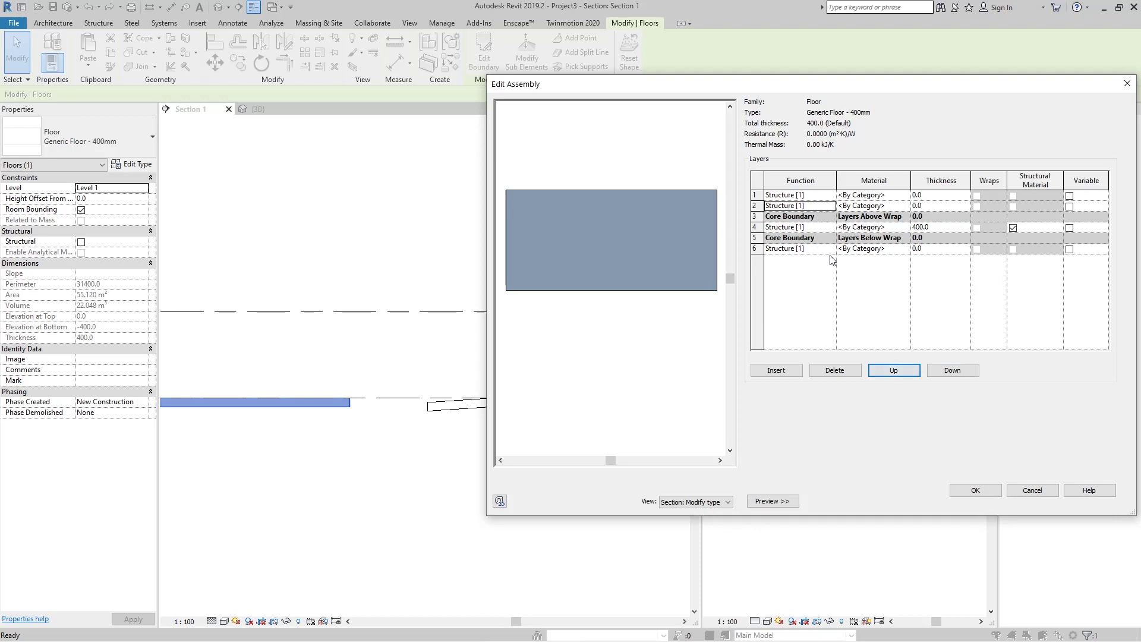
click(826, 249)
click(893, 371)
click(893, 370)
click(894, 370)
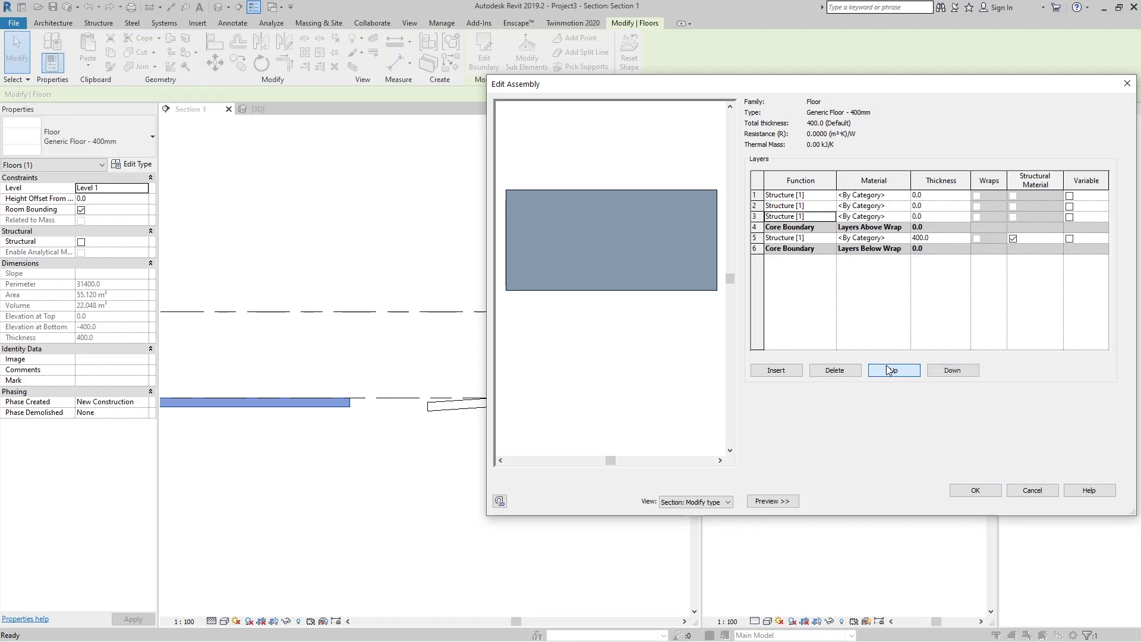
Step: Assign the new layers yellow Material 1, orange Material 2 and green Material 3, bottom to top
click(906, 217)
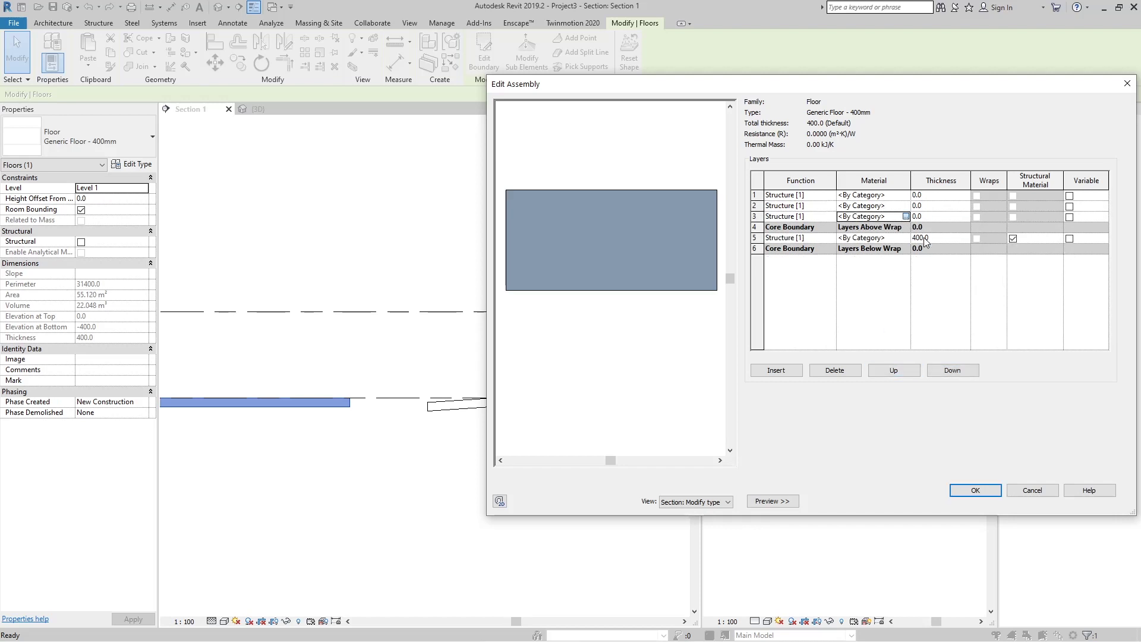
click(549, 283)
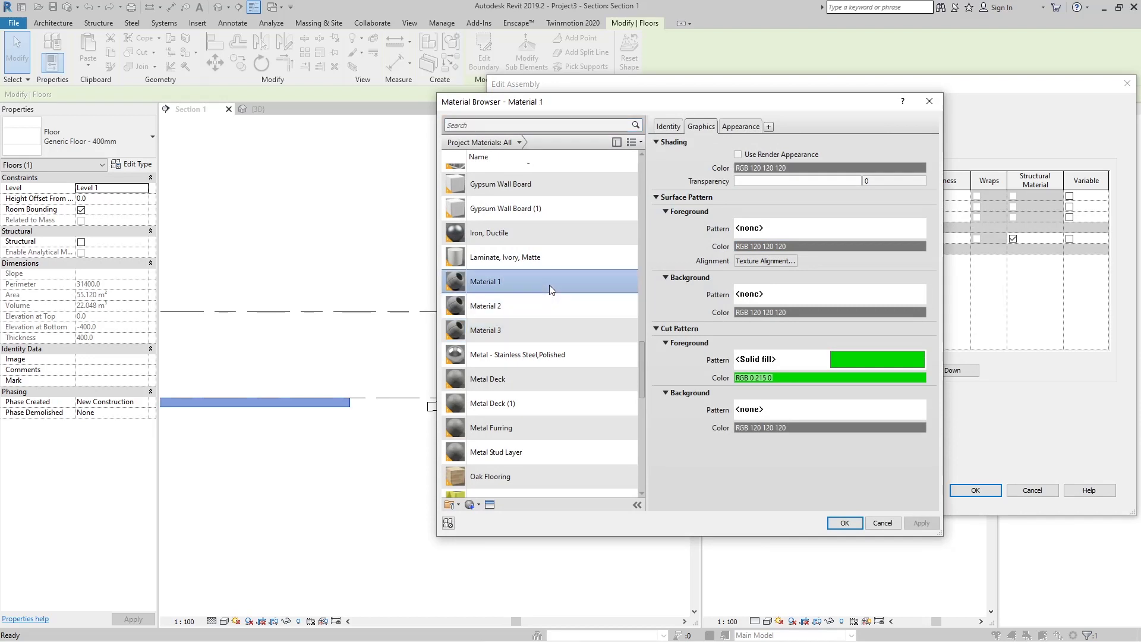
click(837, 523)
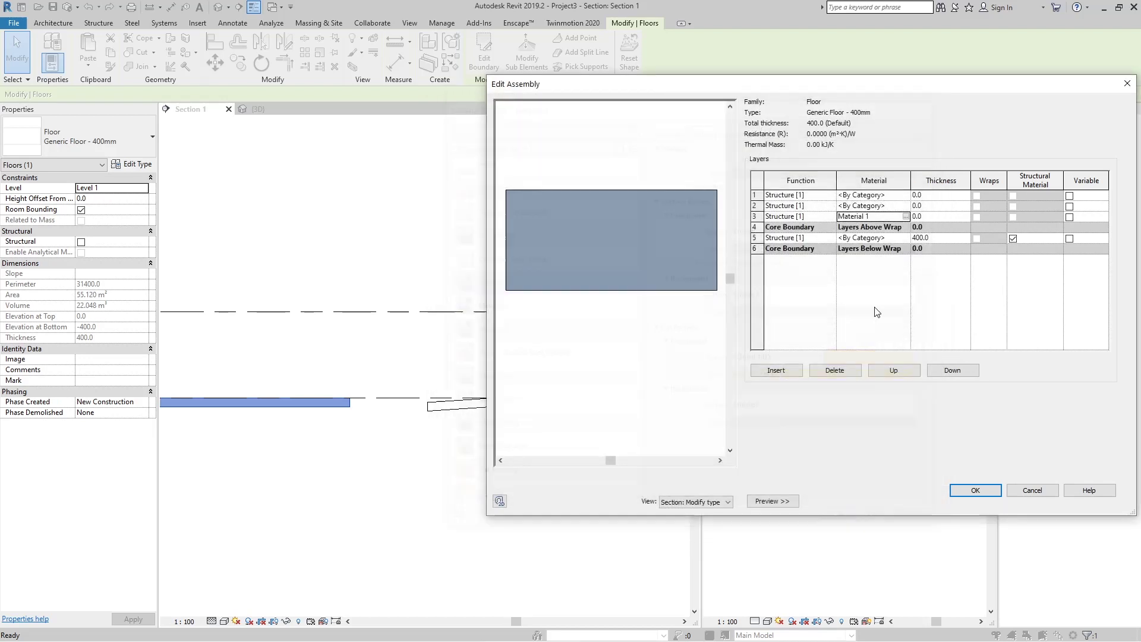
click(905, 207)
click(906, 206)
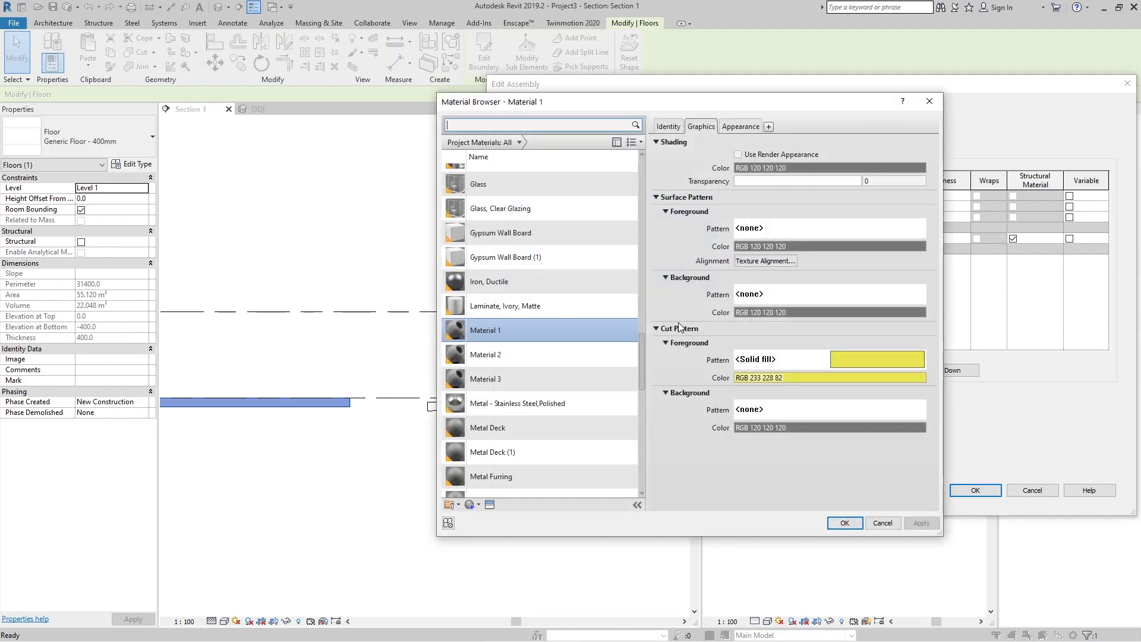
click(547, 358)
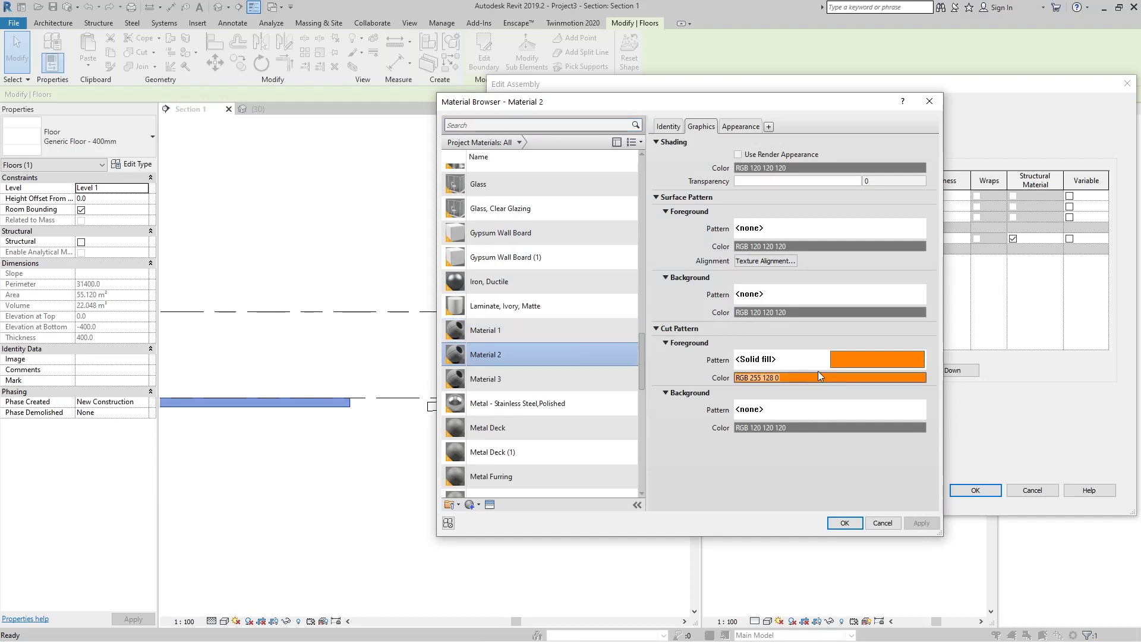
click(845, 524)
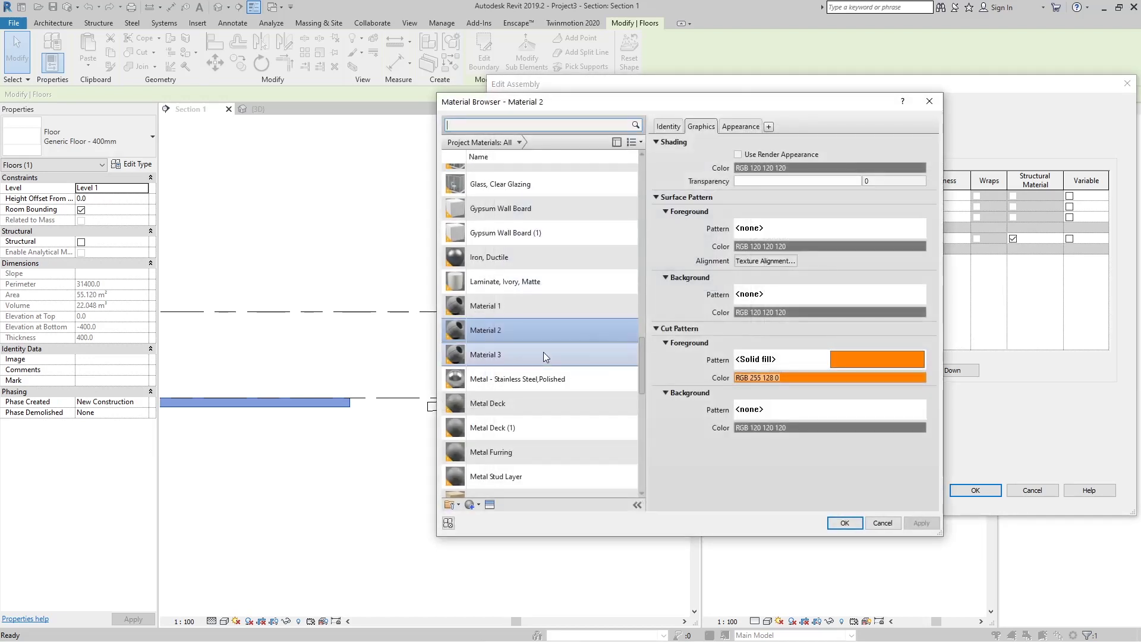
click(547, 357)
click(844, 523)
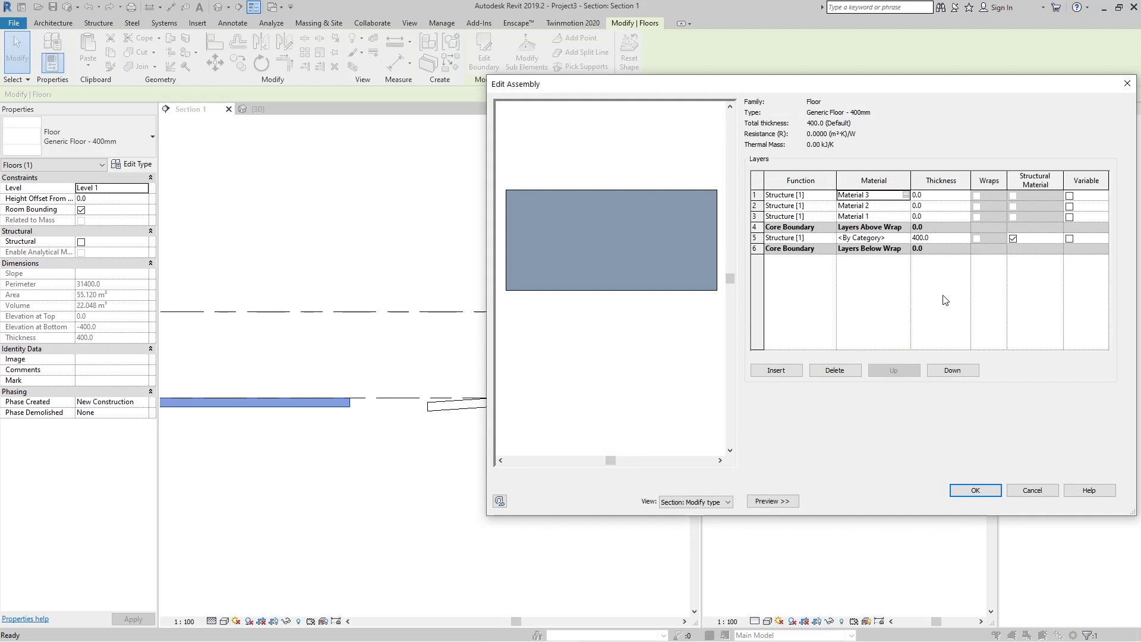
Step: Set the layer thicknesses to 300, 150 and 100 mm, then confirm and apply to the floors
click(939, 217)
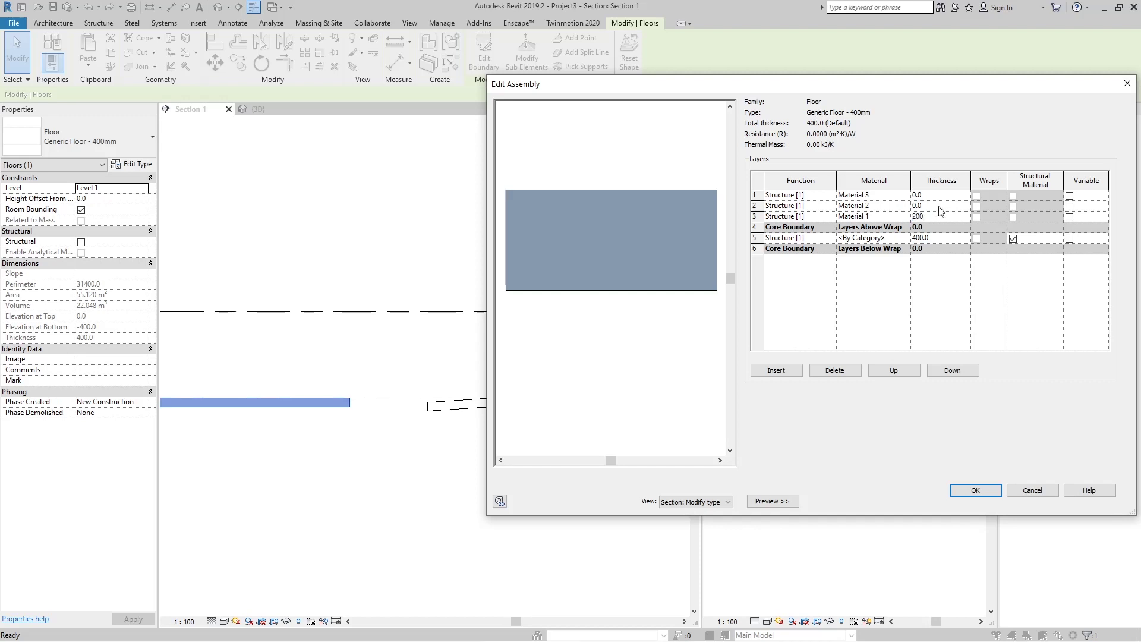
click(911, 216)
text(300)
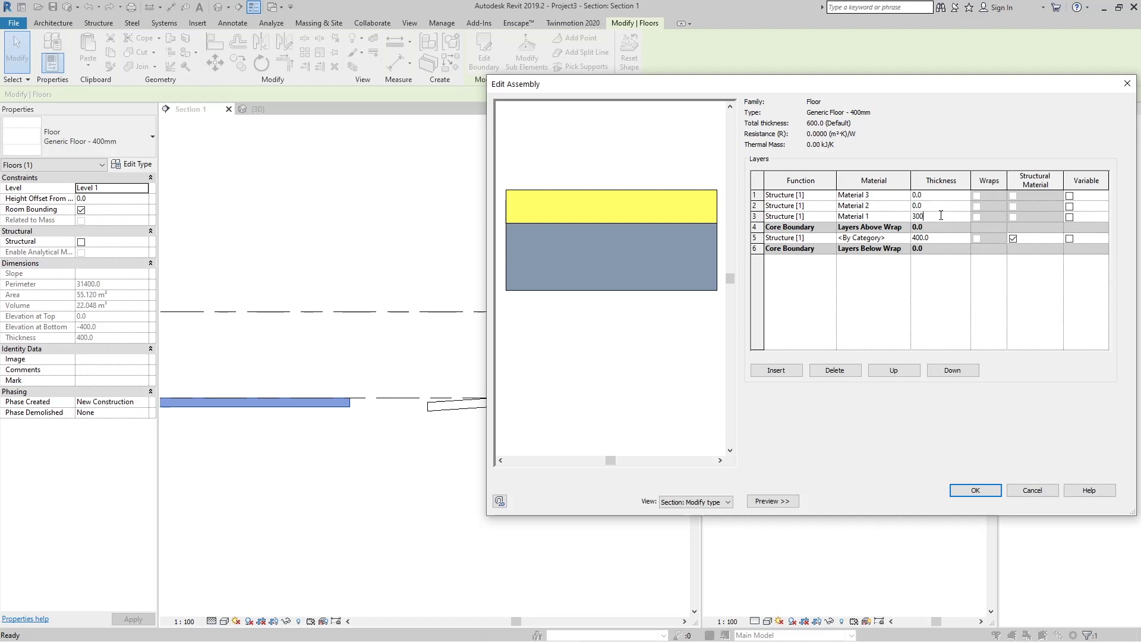
key(Up)
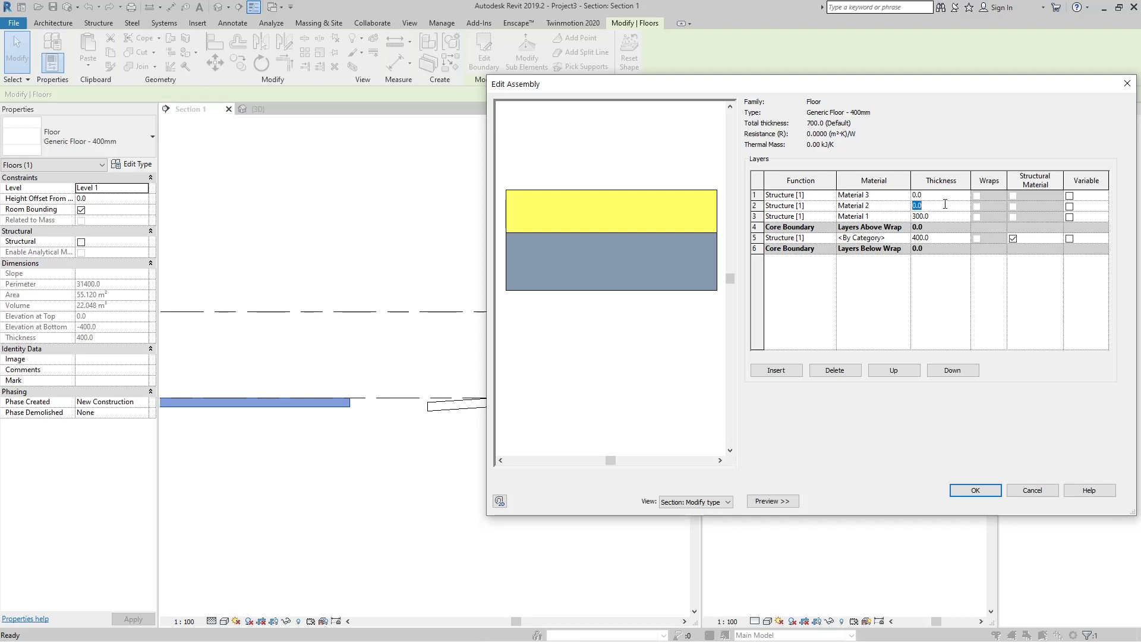
text(150)
click(941, 200)
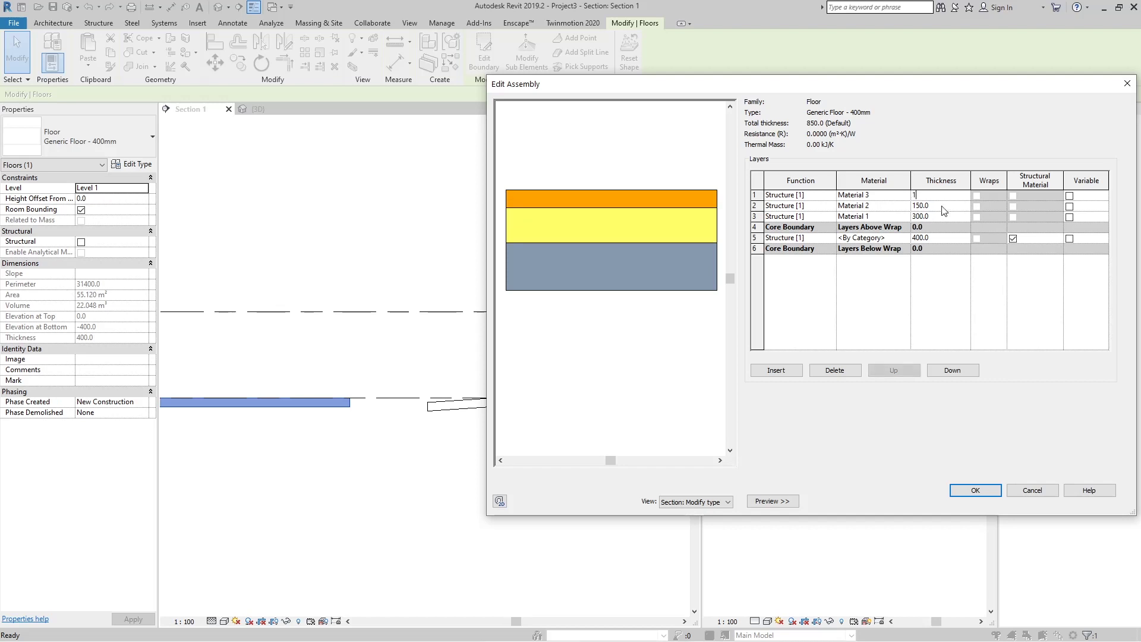
text(100)
click(959, 210)
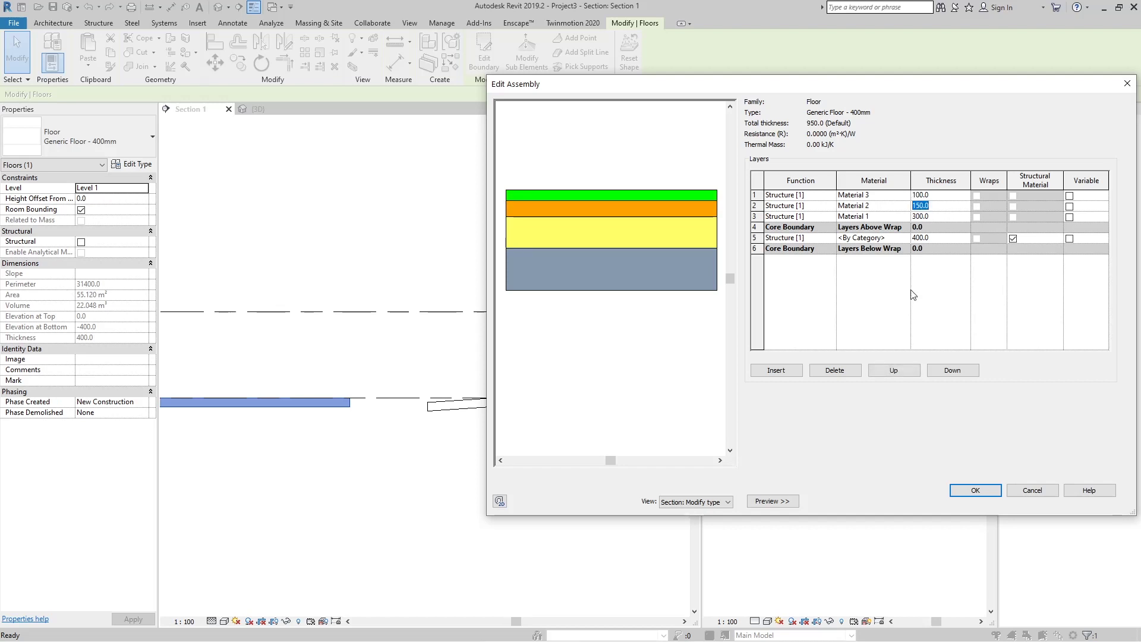
click(997, 491)
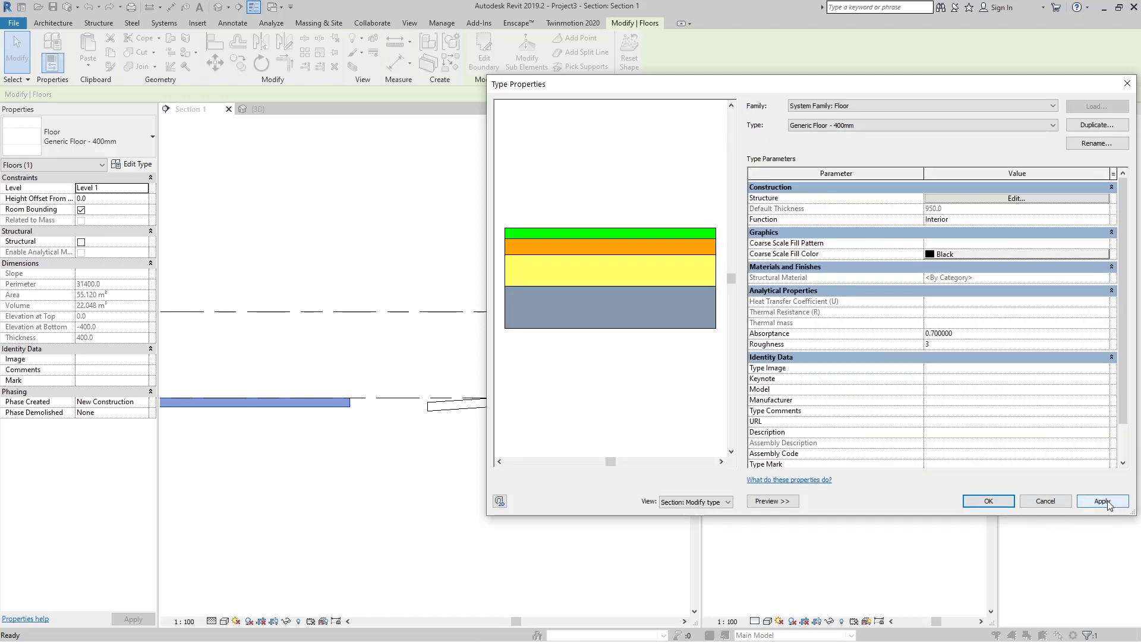
click(1103, 501)
click(988, 501)
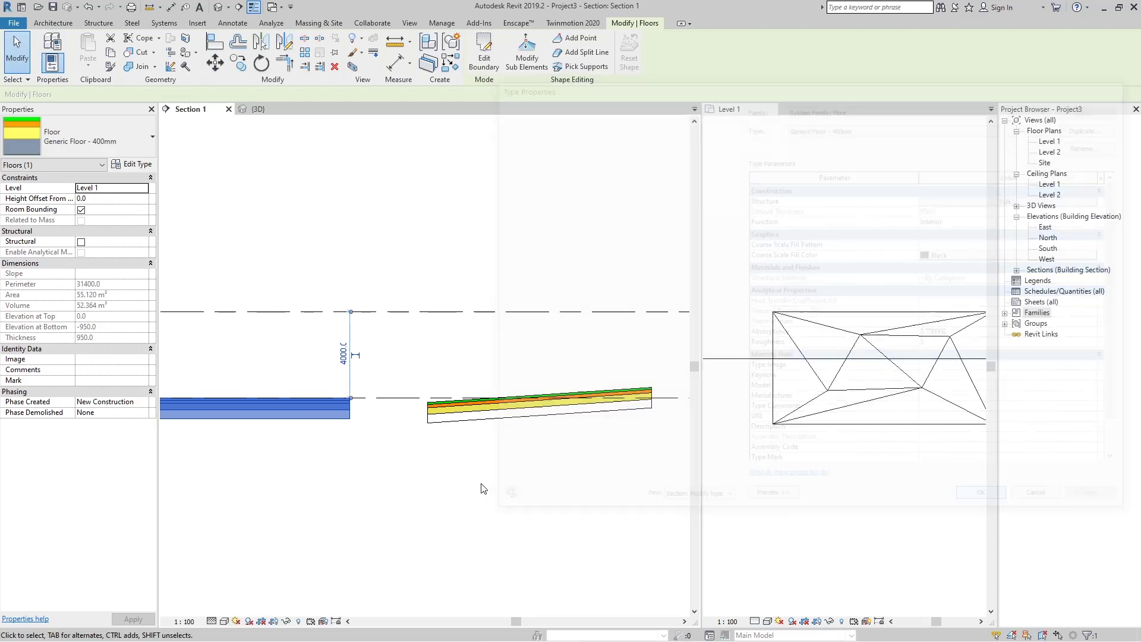
click(514, 475)
scroll(308, 444, up, 3)
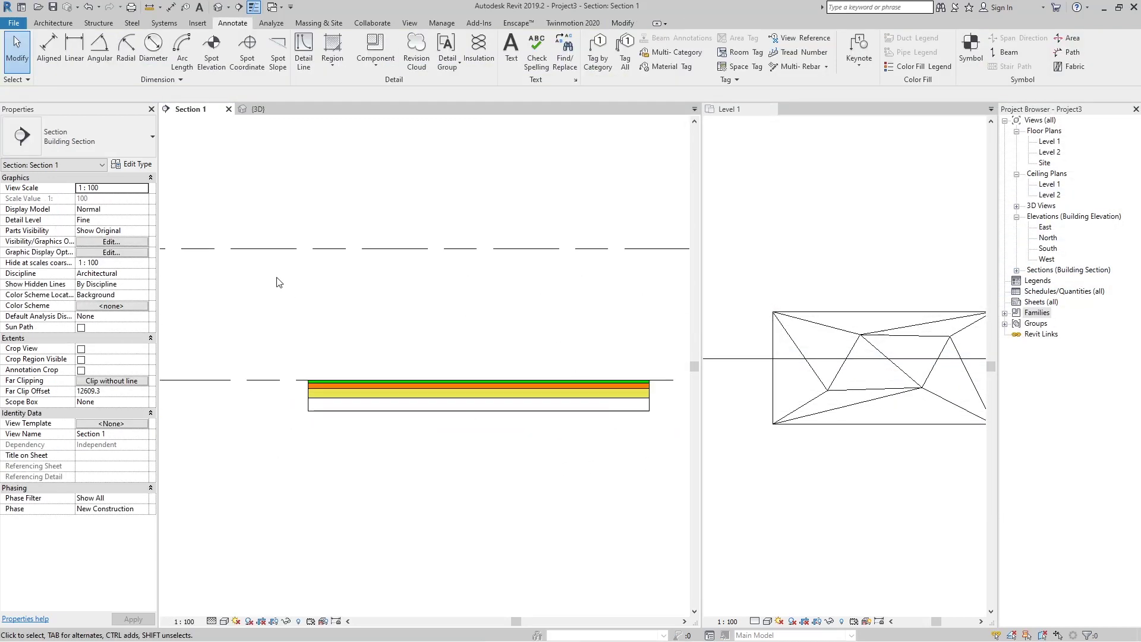
scroll(256, 351, down, 1)
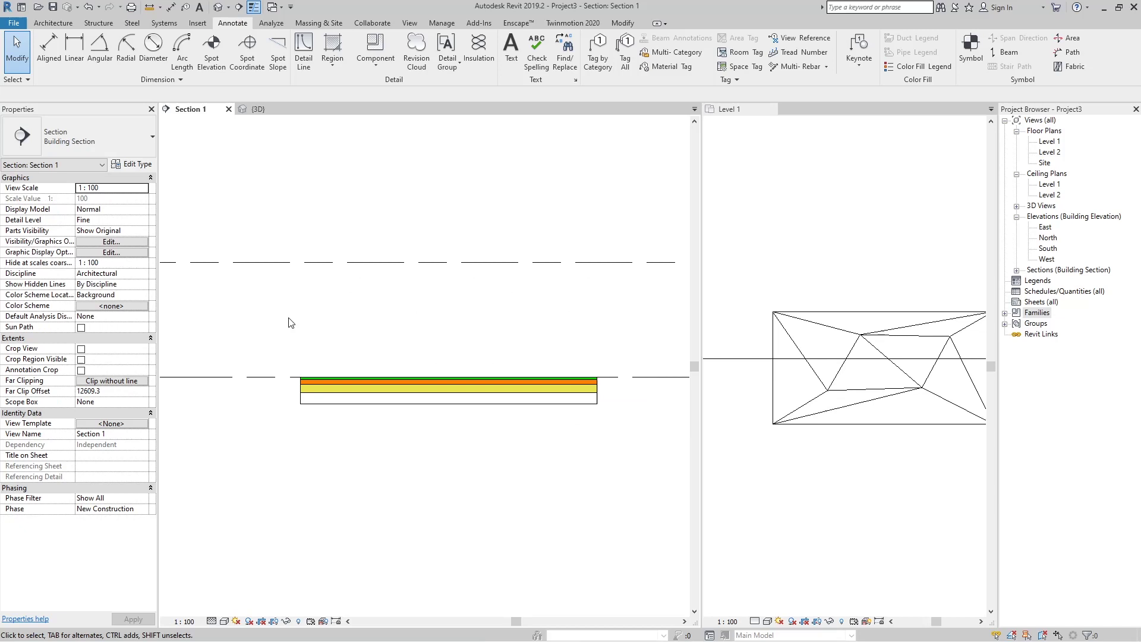
click(414, 409)
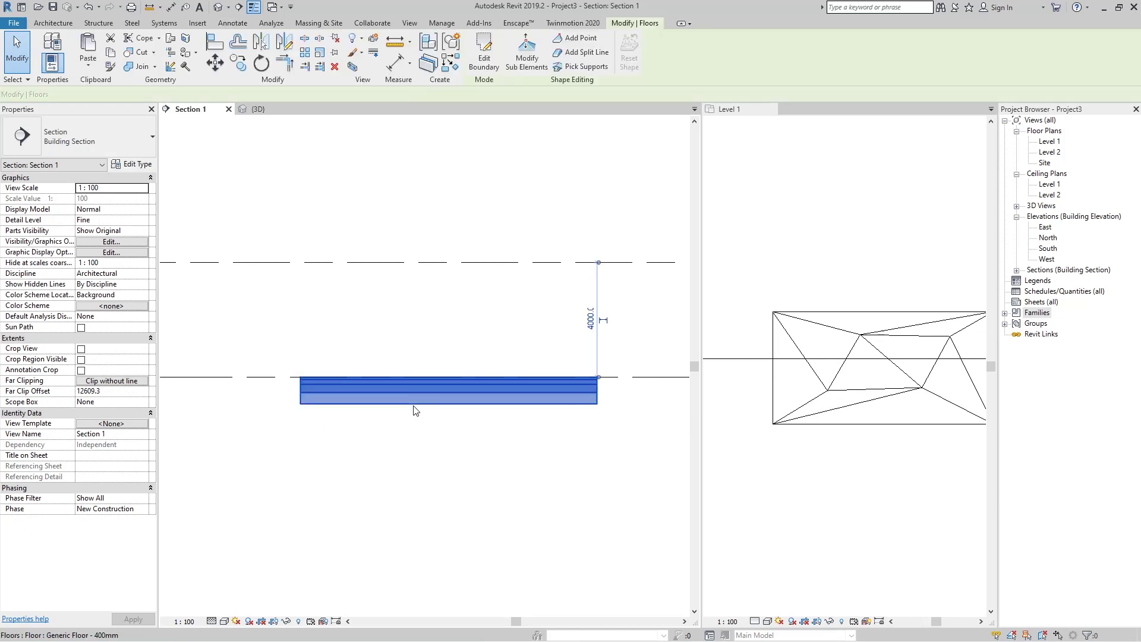
click(502, 451)
scroll(458, 448, down, 2)
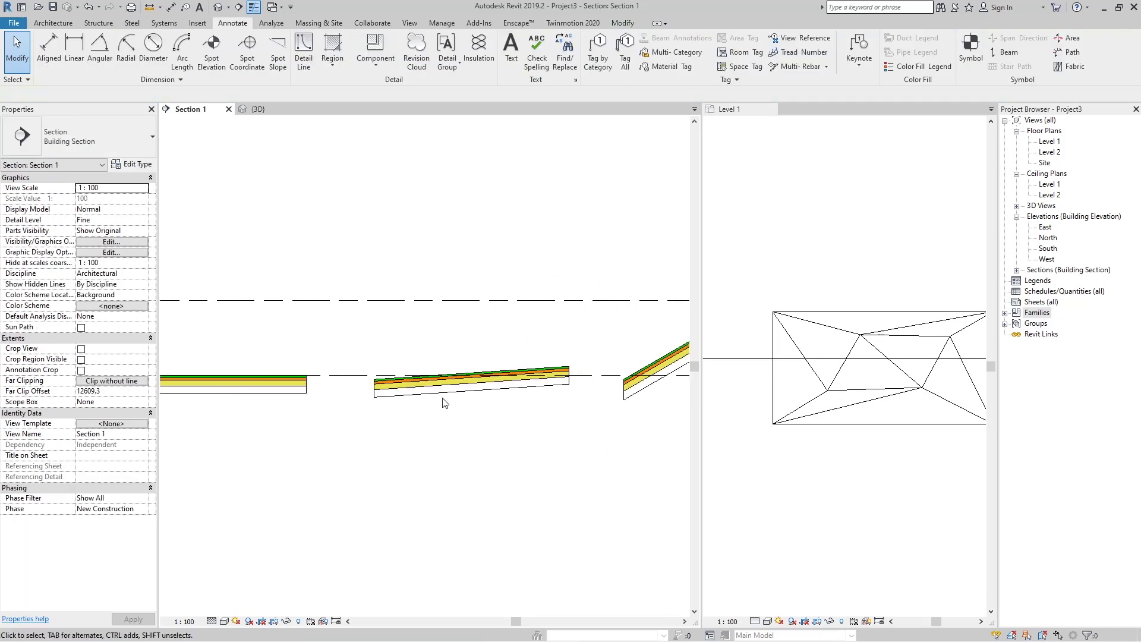
click(447, 393)
middle_drag(656, 428, 487, 468)
click(534, 404)
scroll(403, 412, down, 2)
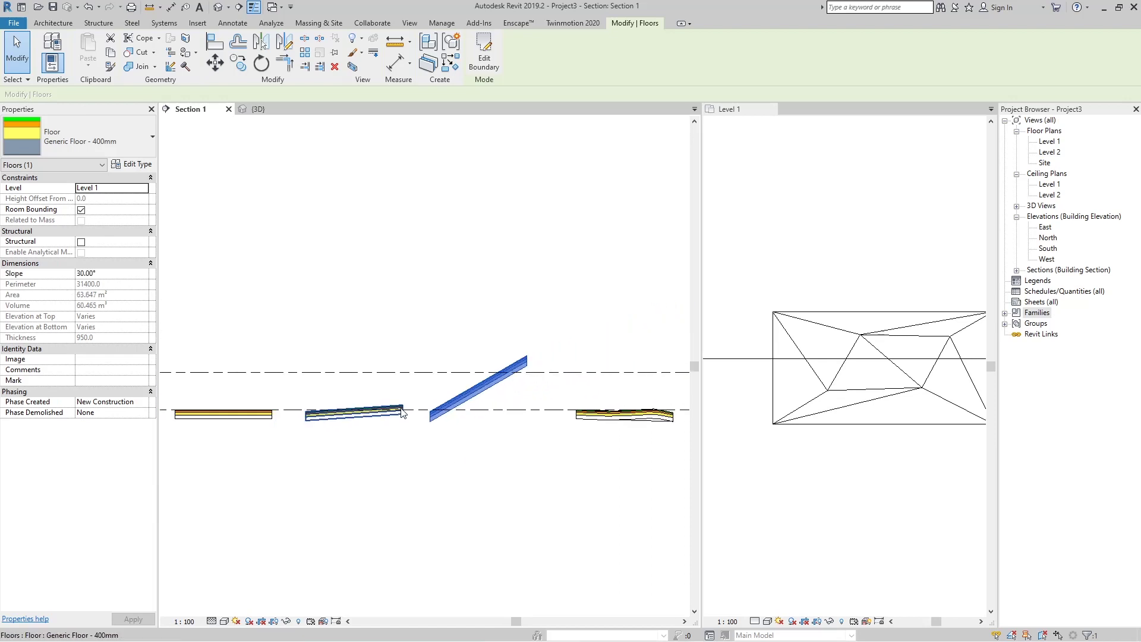
click(591, 545)
middle_drag(591, 545, 533, 479)
click(534, 434)
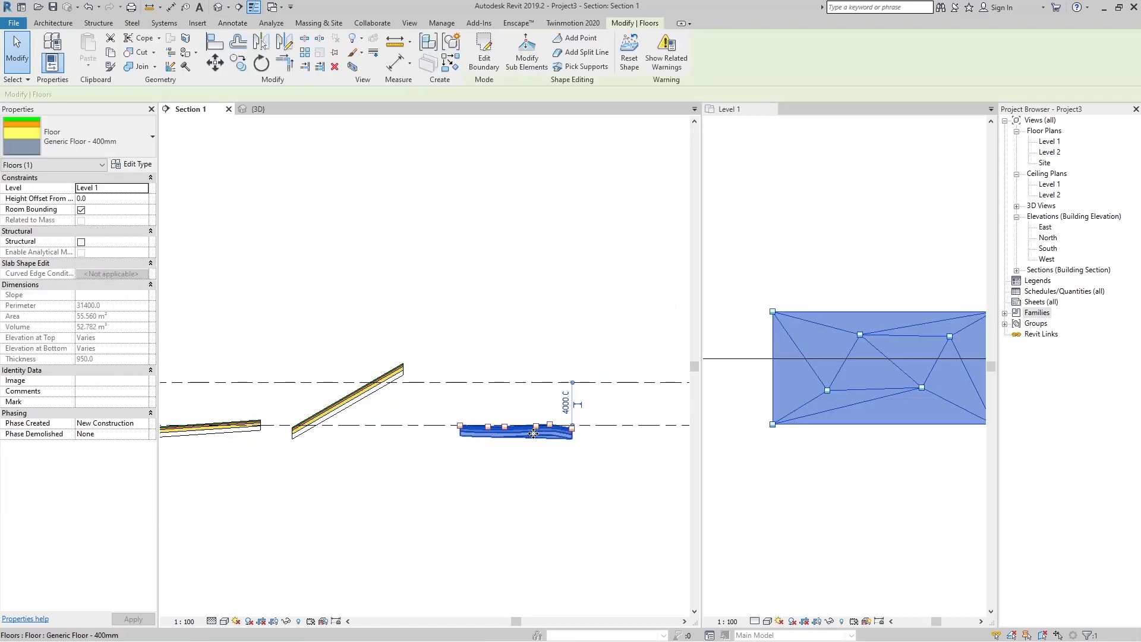
scroll(534, 434, up, 2)
scroll(534, 416, up, 2)
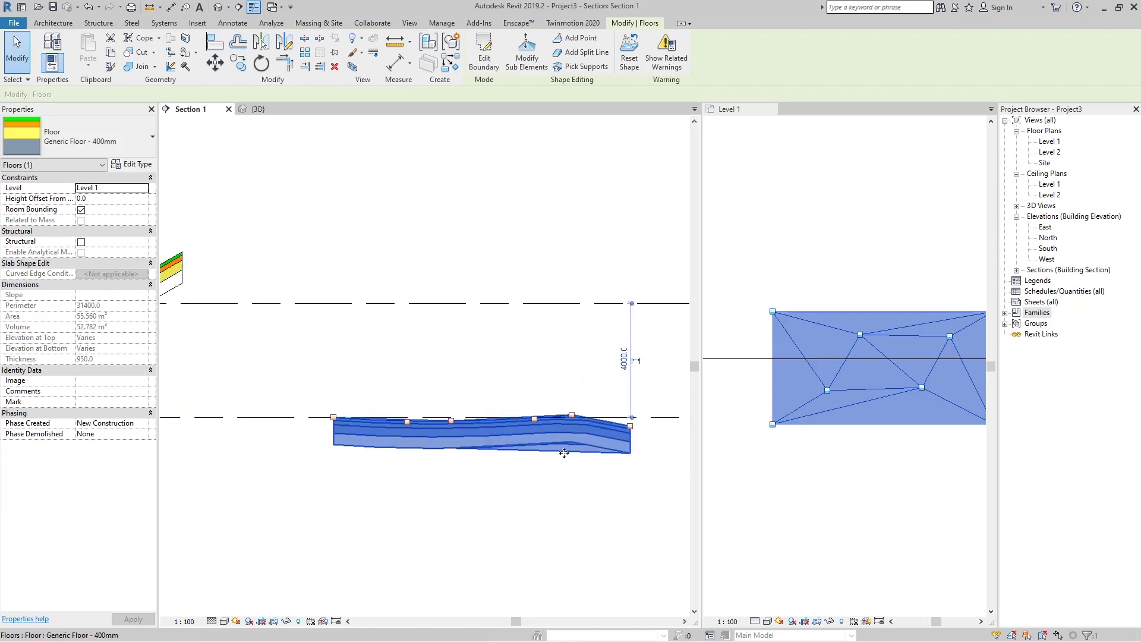
click(567, 497)
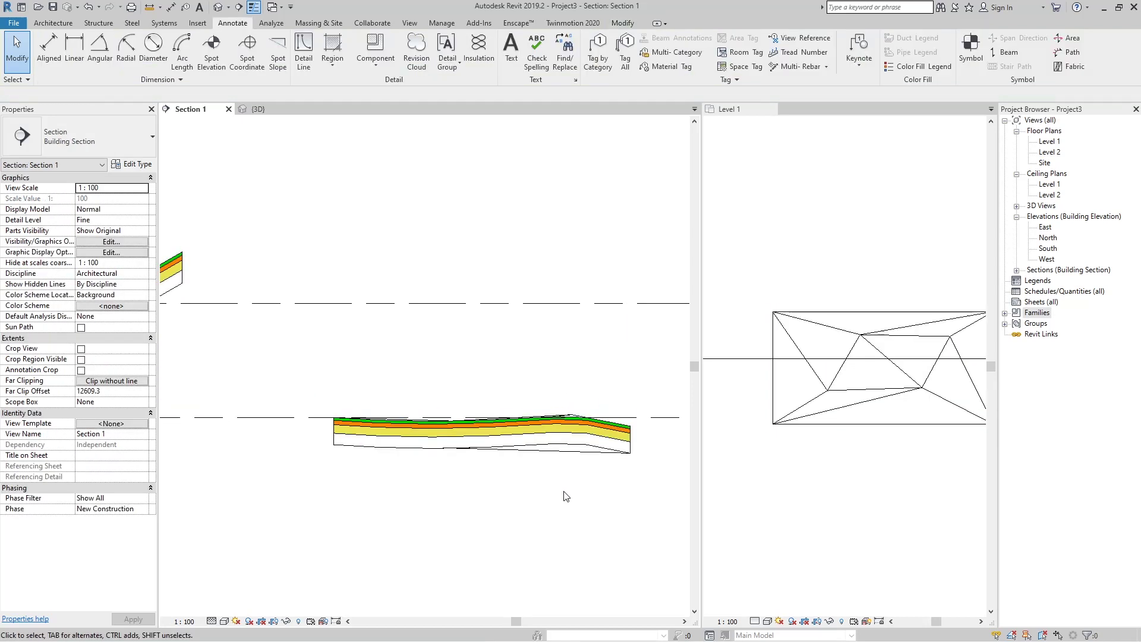
scroll(419, 425, down, 2)
scroll(752, 419, down, 4)
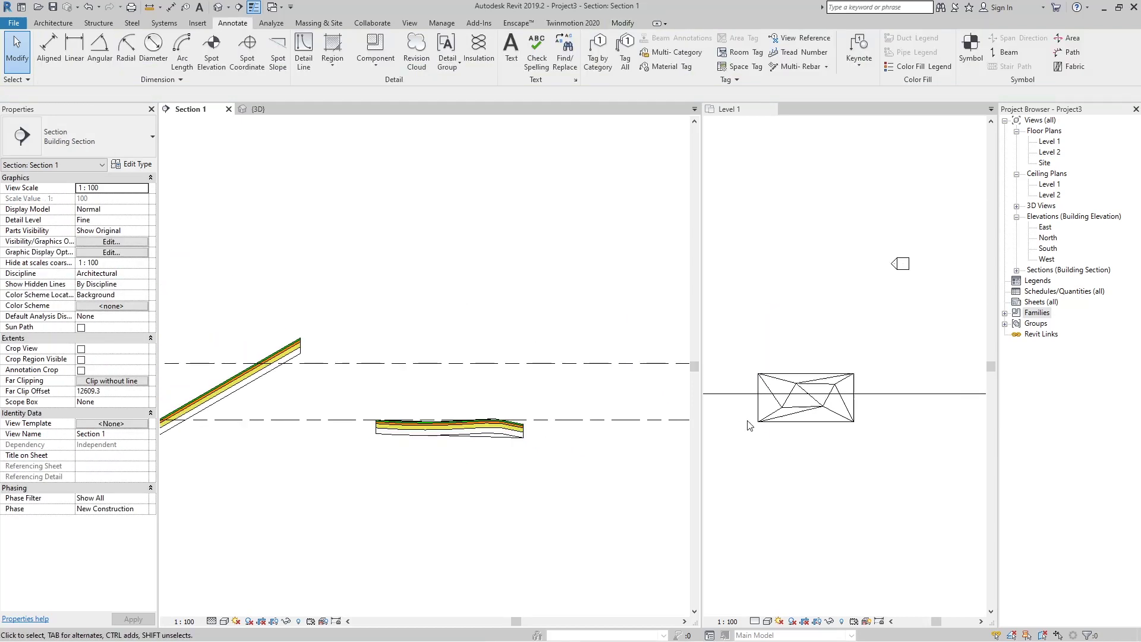
click(858, 462)
scroll(824, 431, up, 2)
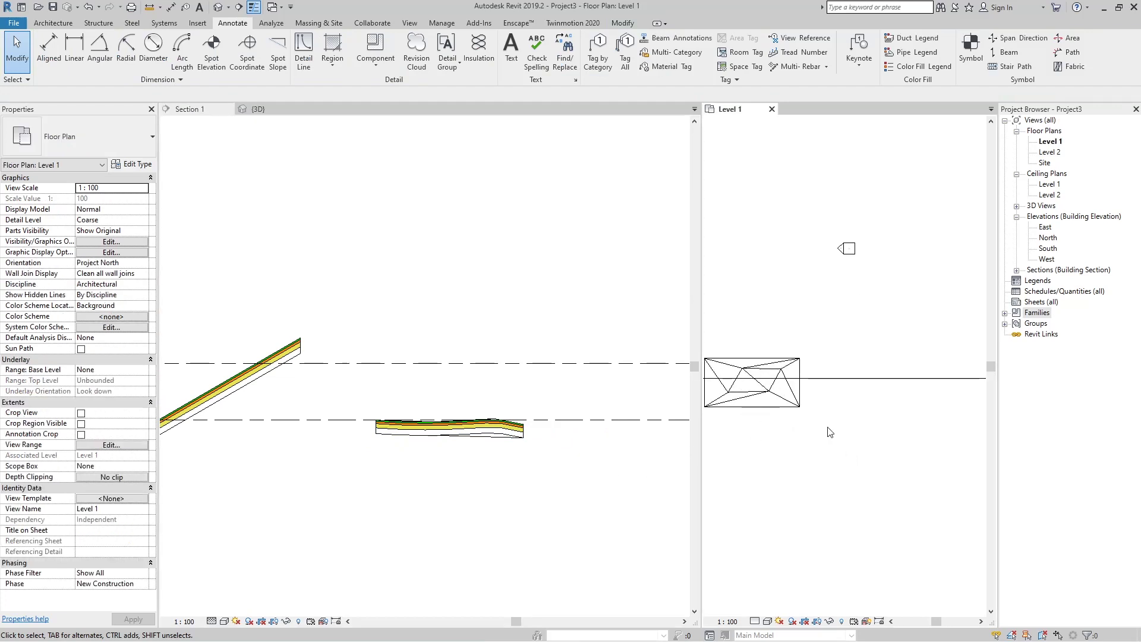
scroll(479, 434, up, 1)
scroll(481, 439, up, 1)
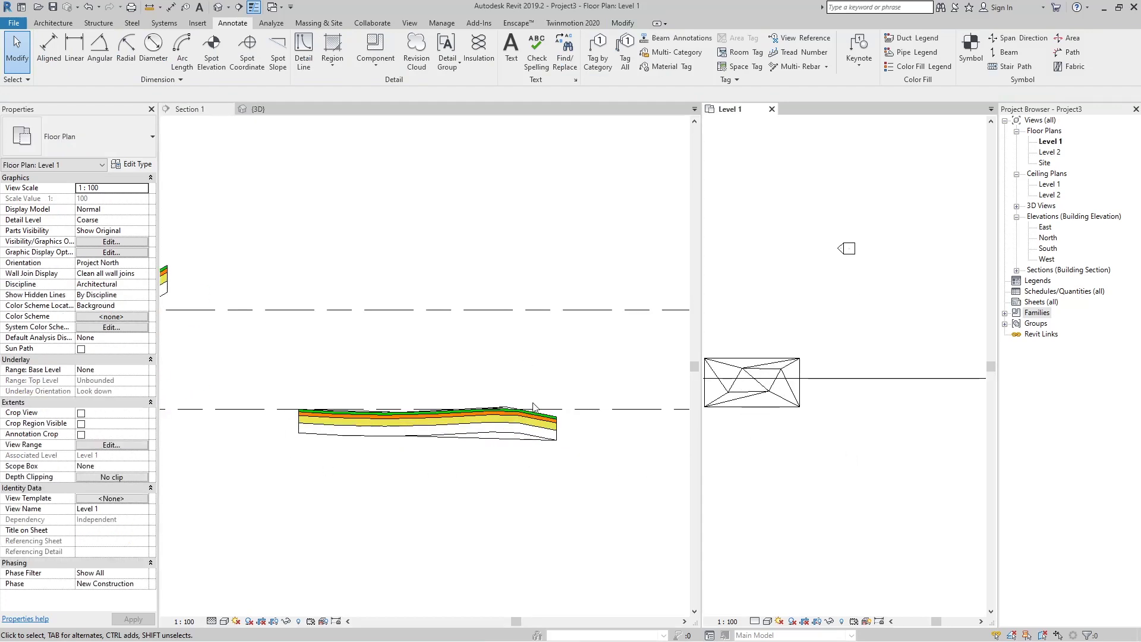
scroll(531, 407, up, 1)
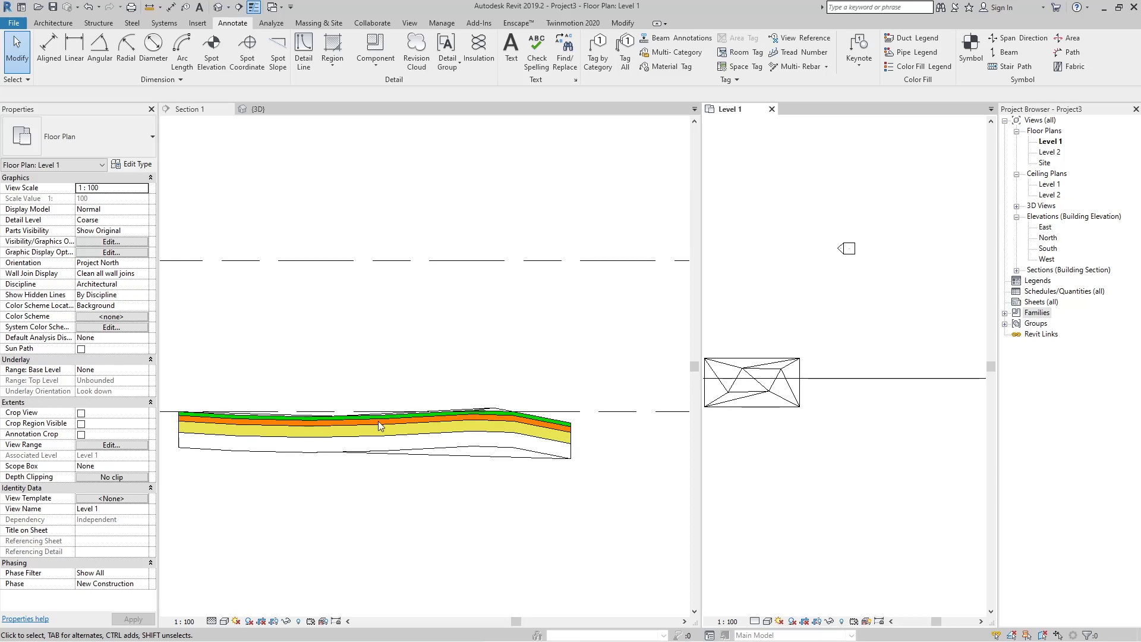
scroll(423, 450, down, 4)
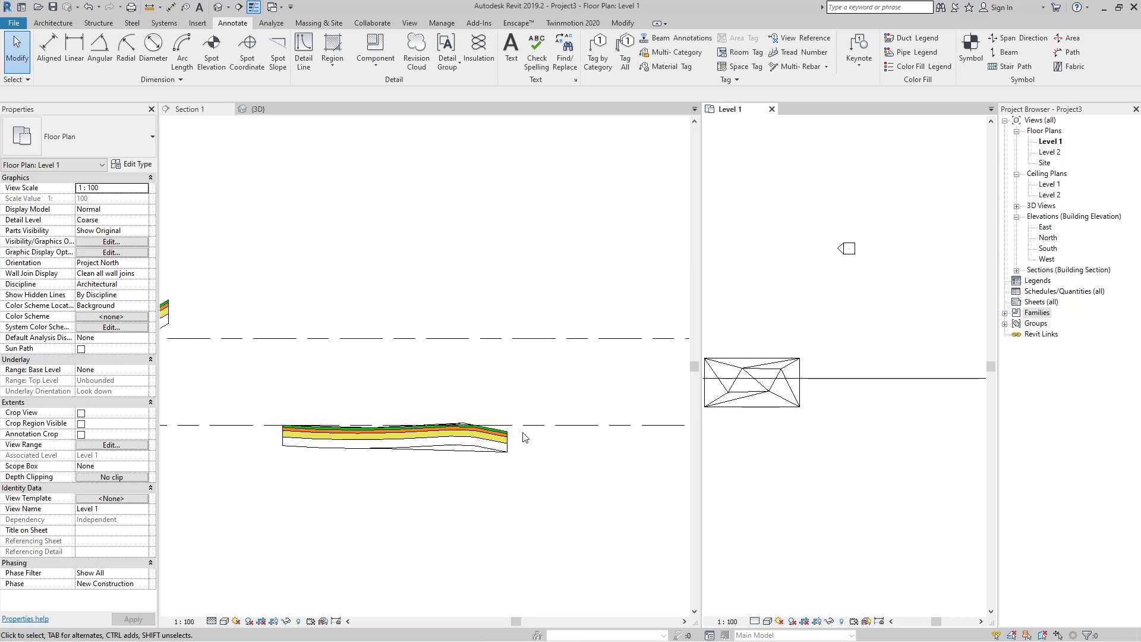
scroll(823, 423, down, 2)
click(796, 416)
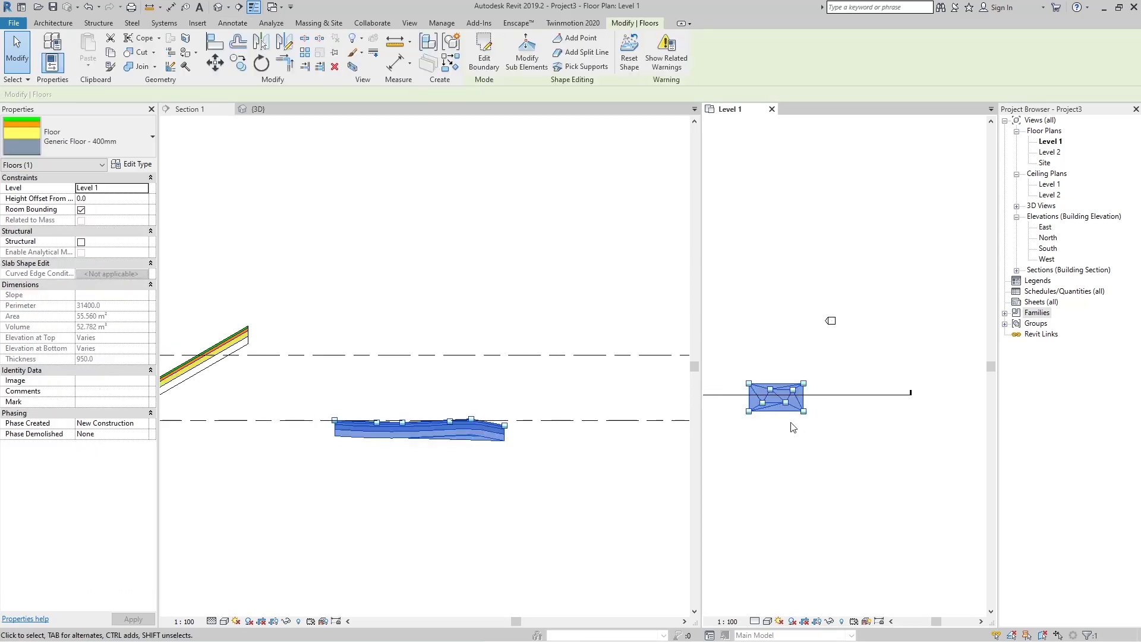
Step: Copy the shape-edited floor with CO, placing the copy to the right of the original
key(o)
click(776, 407)
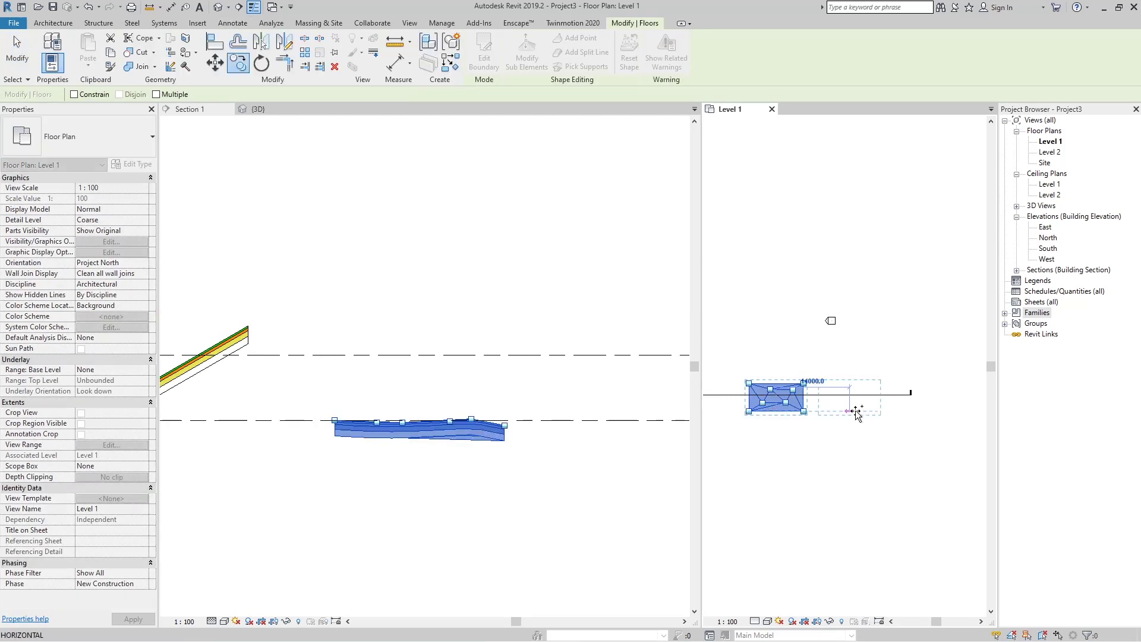
click(863, 411)
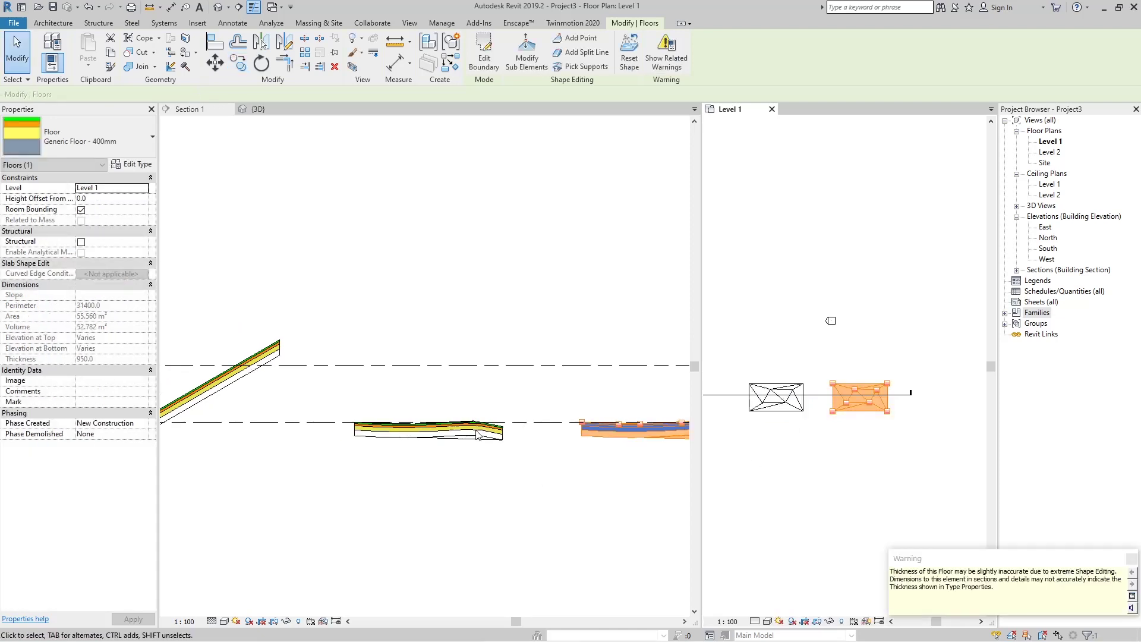
Step: Select the copied floor in the section and open its Generic Floor - 400mm type properties
scroll(604, 463, down, 2)
click(620, 457)
scroll(612, 464, up, 2)
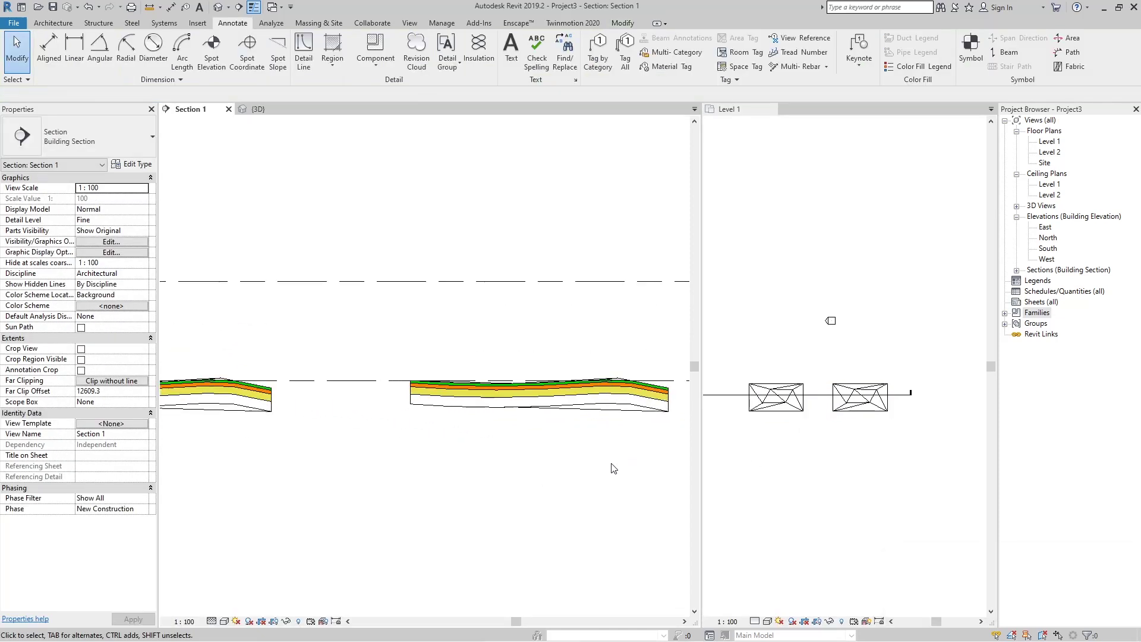
click(560, 407)
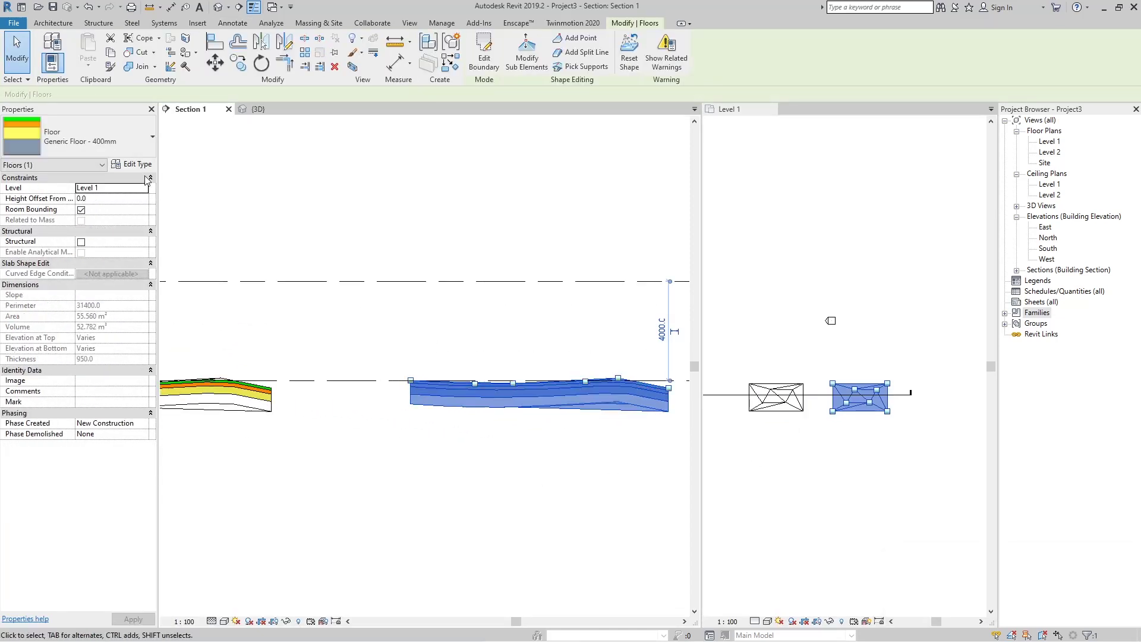
click(500, 475)
click(511, 397)
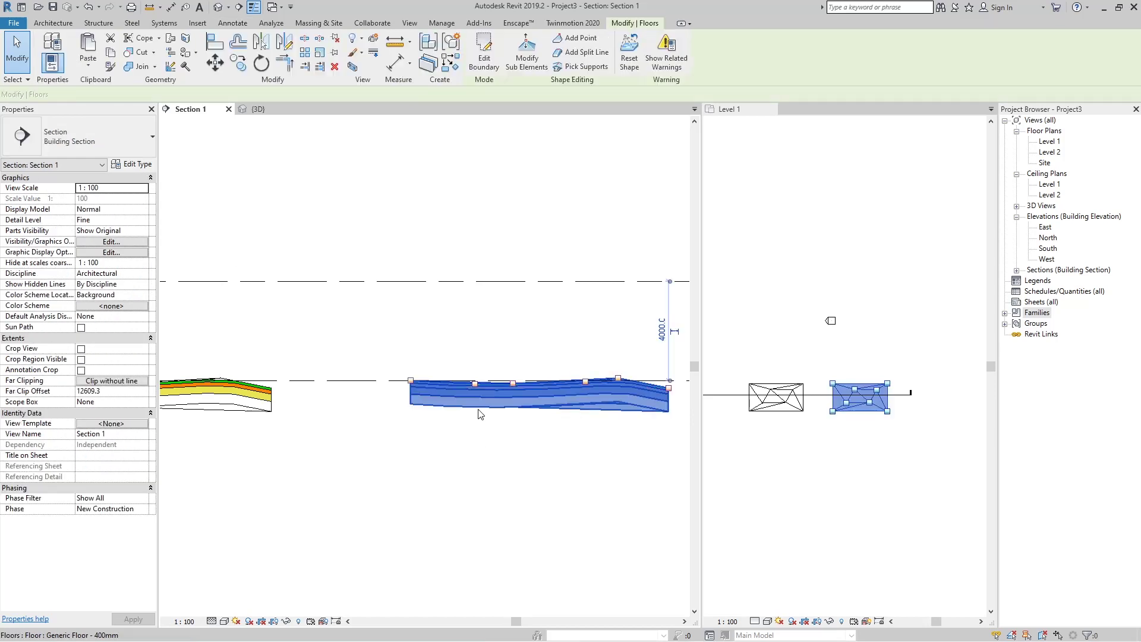
click(134, 165)
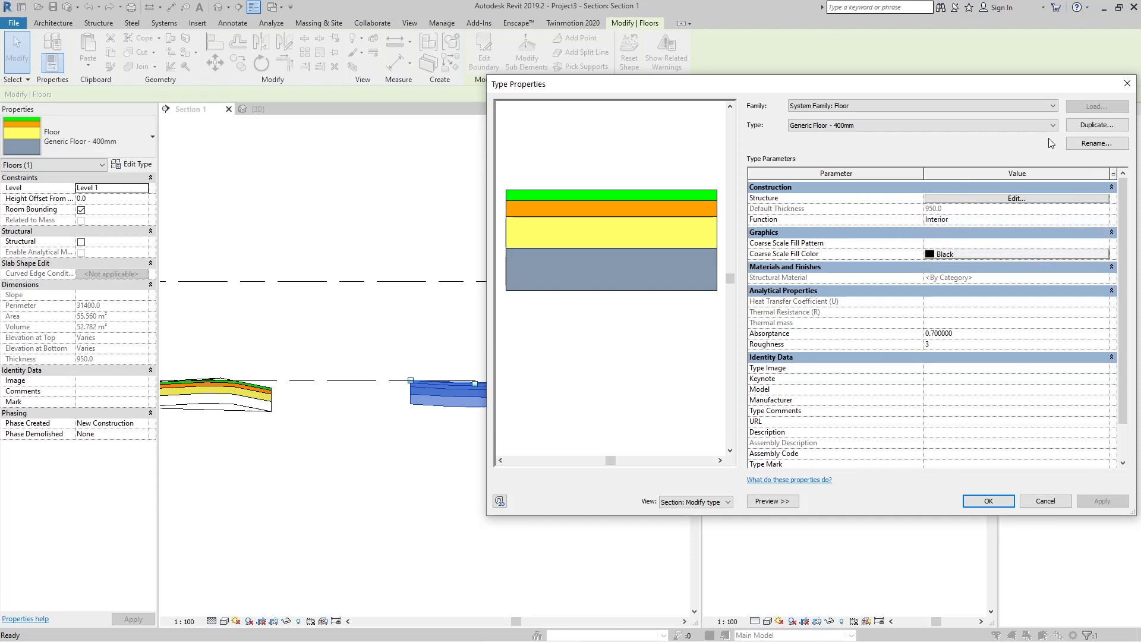
Step: Duplicate the type as Generic Floor - 400mm 3 with its 300 mm Material 1 layer set Variable, and apply it
click(1097, 126)
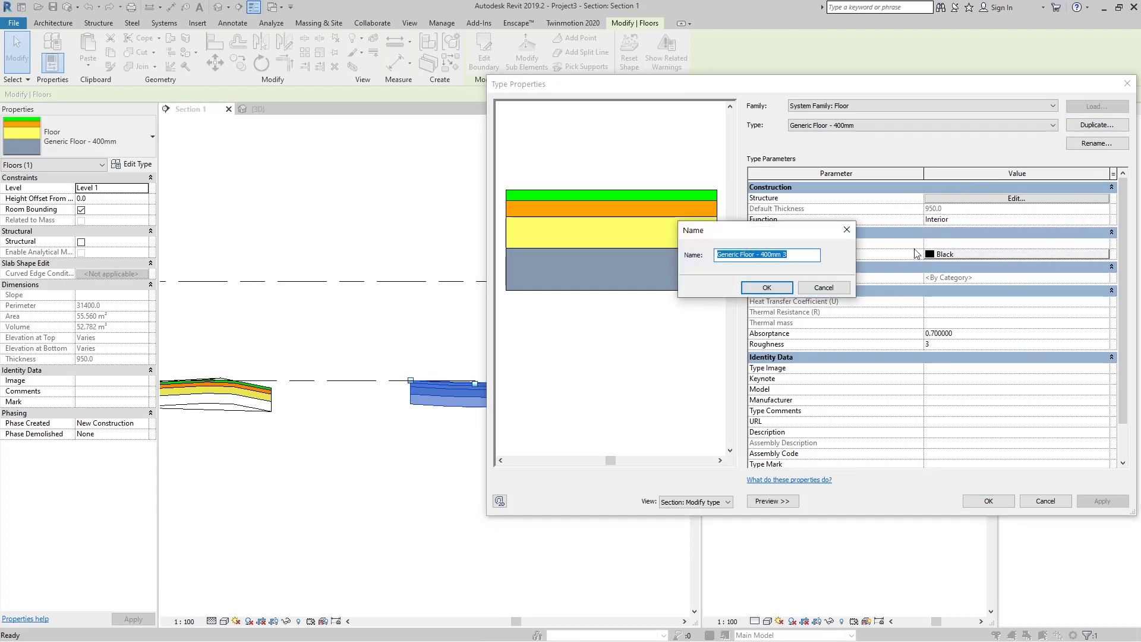
click(767, 288)
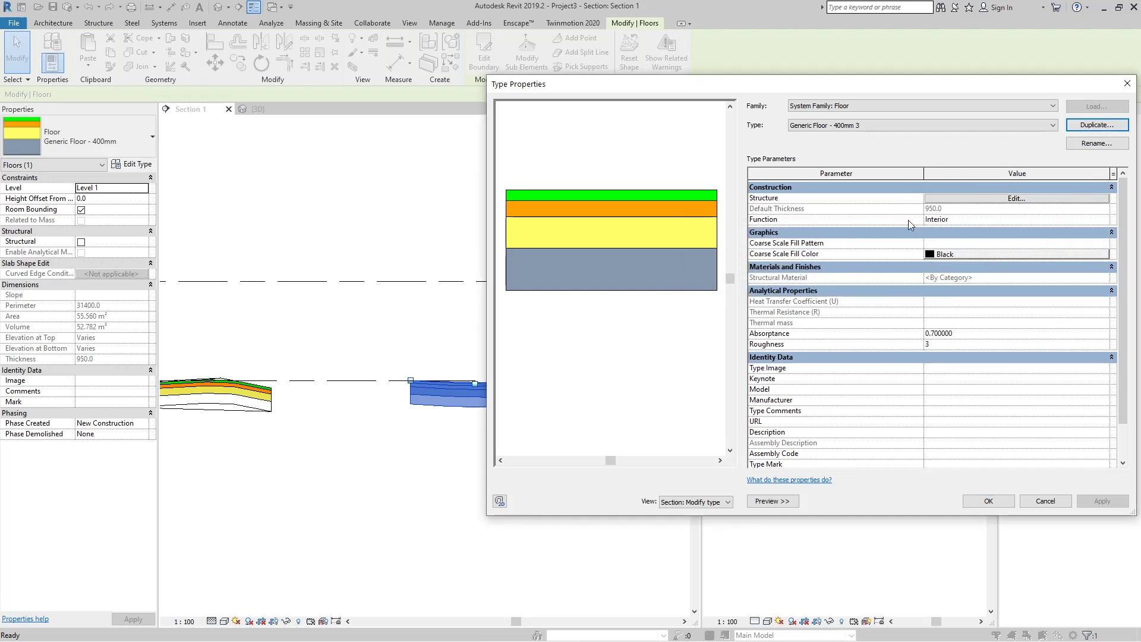
click(958, 200)
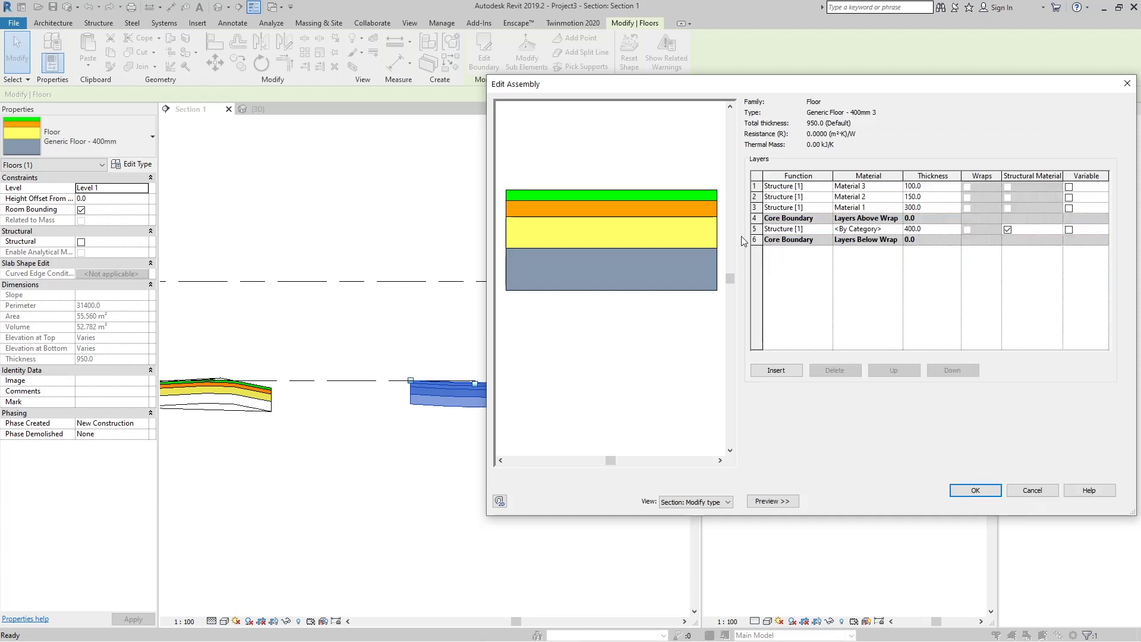
click(755, 208)
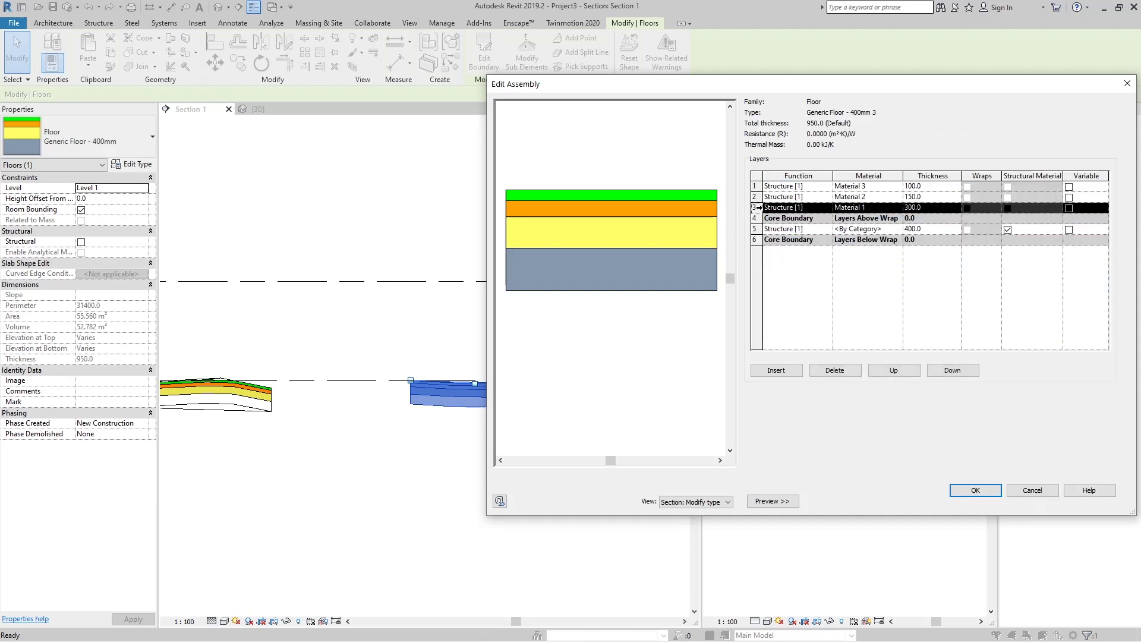
click(1069, 208)
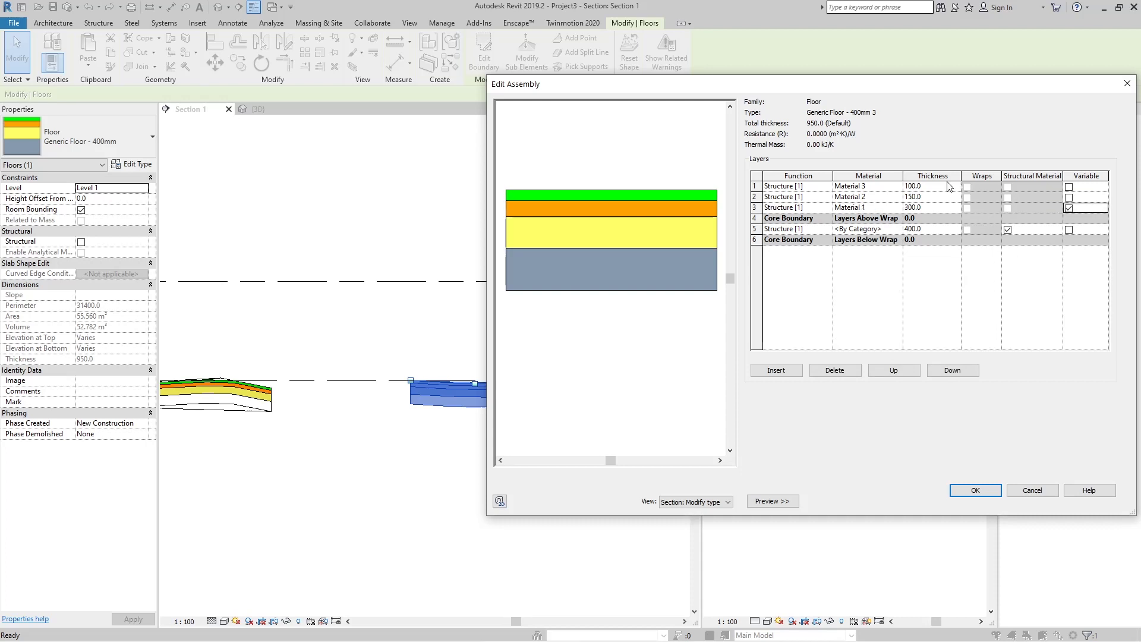
click(920, 212)
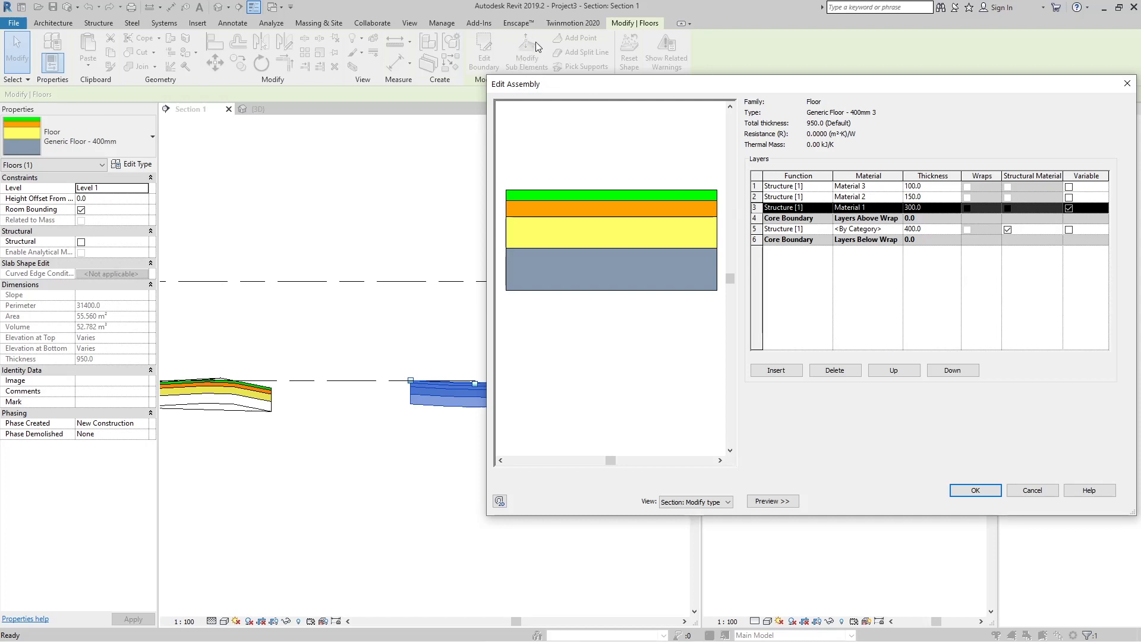
click(1068, 208)
click(977, 491)
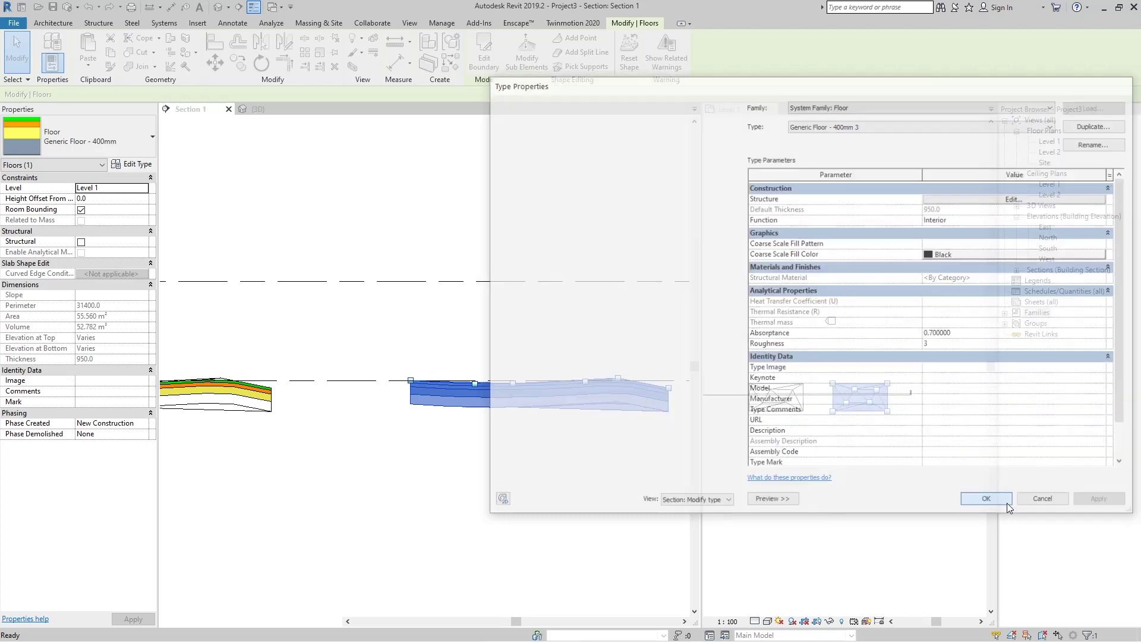
click(988, 501)
click(632, 443)
scroll(632, 445, up, 2)
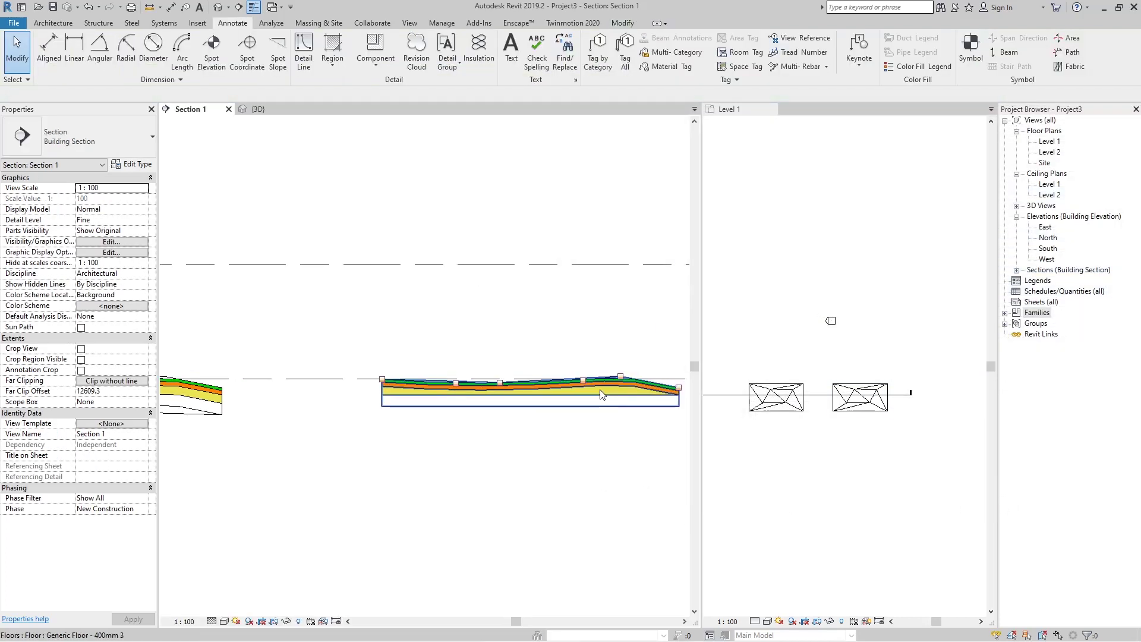
middle_drag(633, 451, 568, 430)
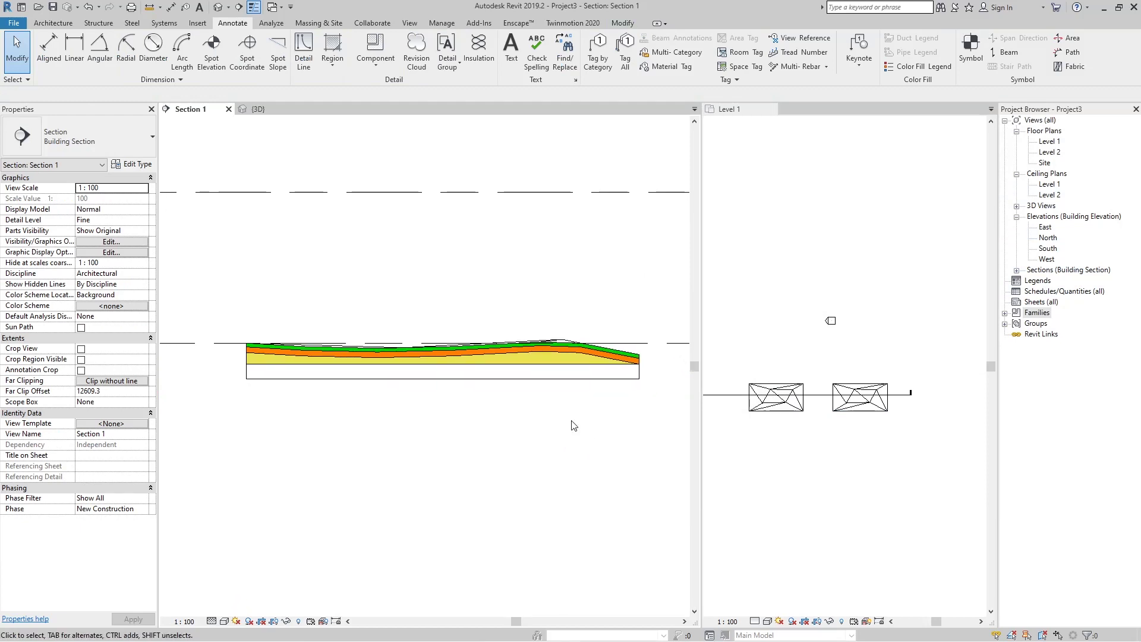
scroll(583, 392, down, 5)
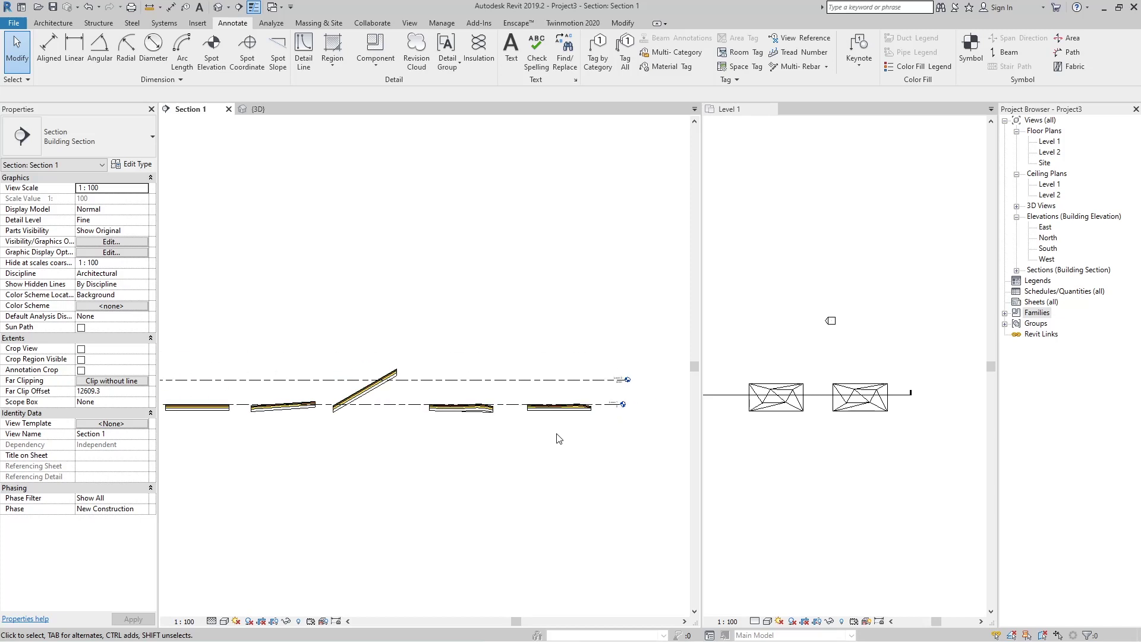